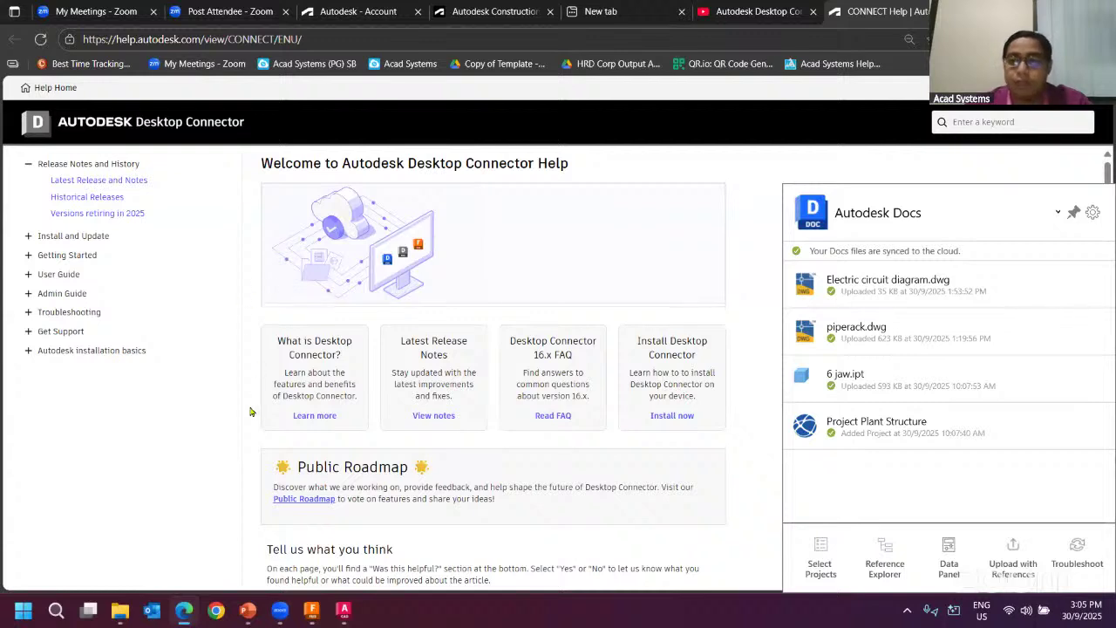
- Open the Supported and Unsupported File Types article from the Quick Start Guide under Getting Started
left_click(29, 255)
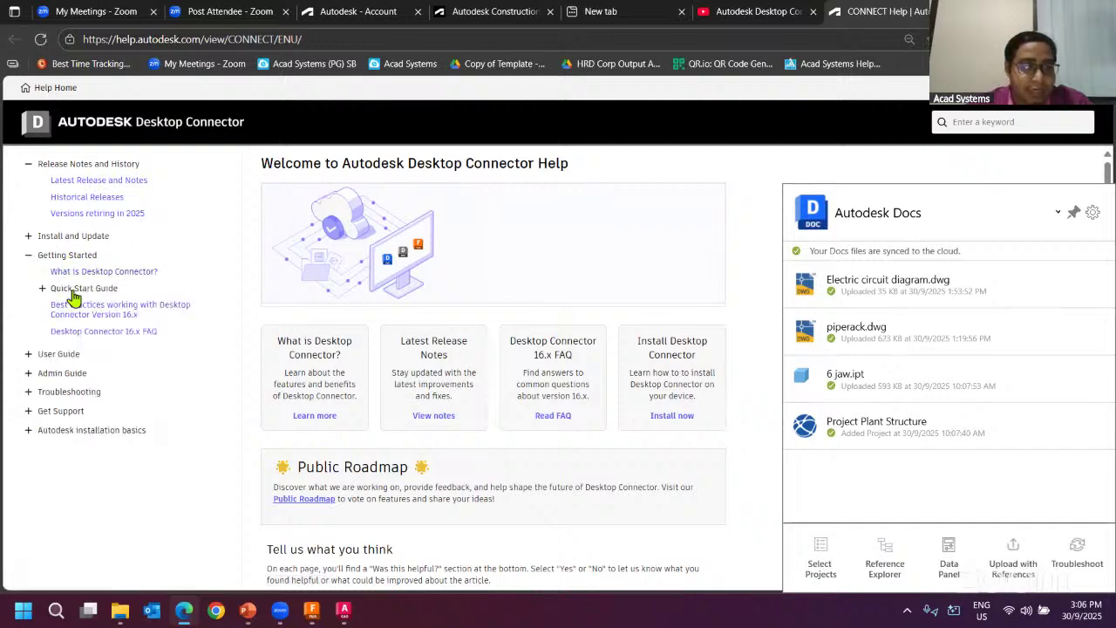
left_click(44, 290)
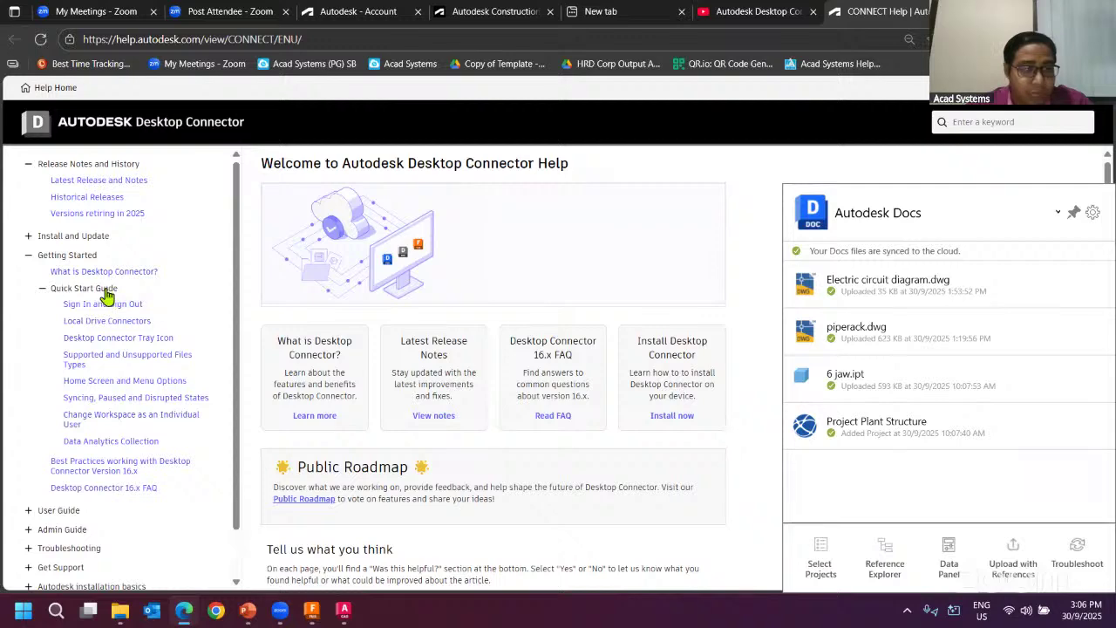
left_click(96, 365)
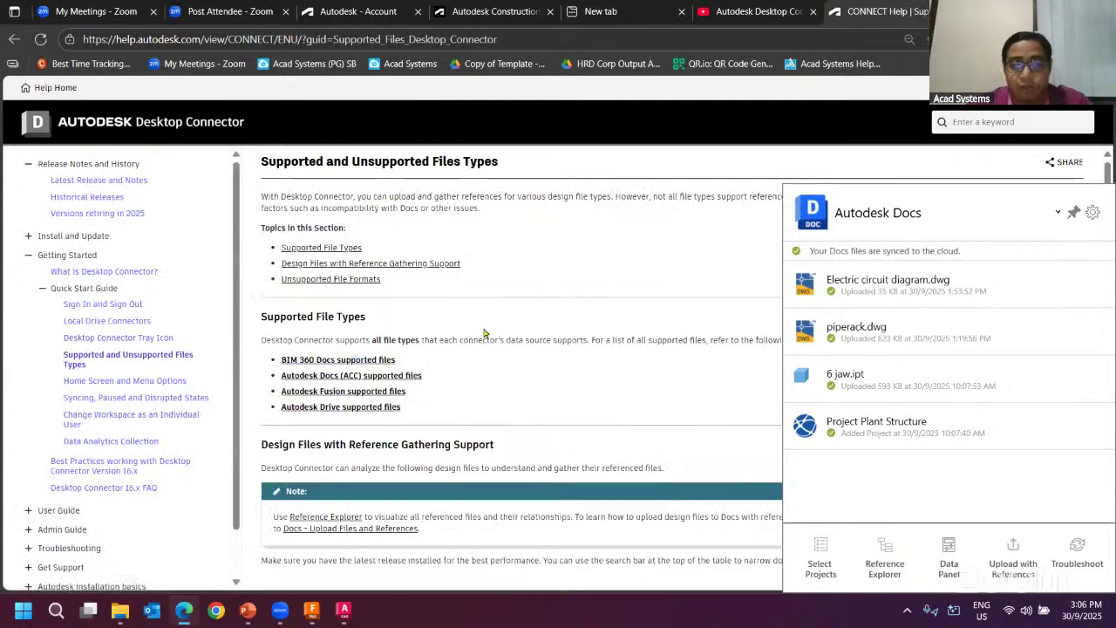
- Examine the table of design file types with reference gathering support and their authoring applications
scroll(479, 322, "down", 2)
scroll(482, 319, "down", 2)
scroll(508, 300, "down", 4)
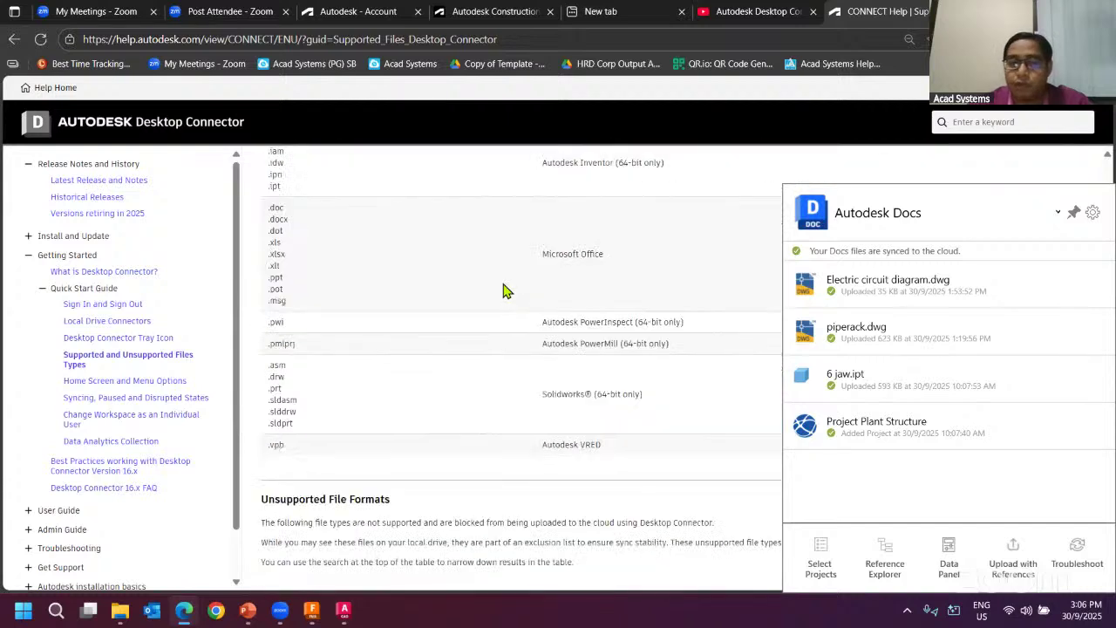
scroll(463, 267, "up", 2)
scroll(469, 266, "up", 2)
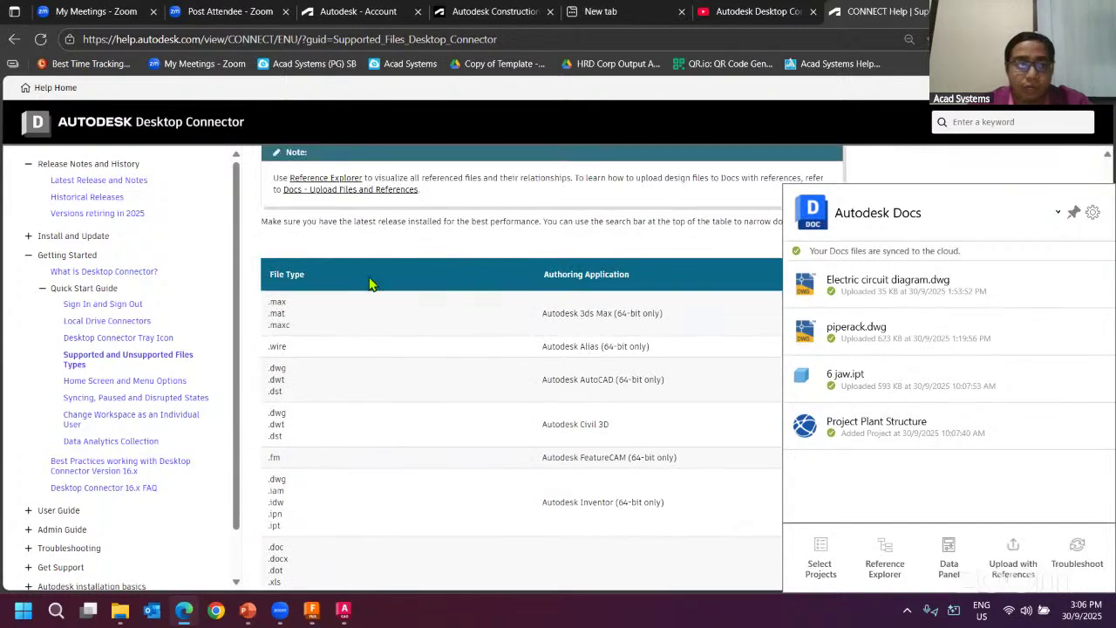
scroll(392, 279, "down", 2)
scroll(410, 266, "up", 2)
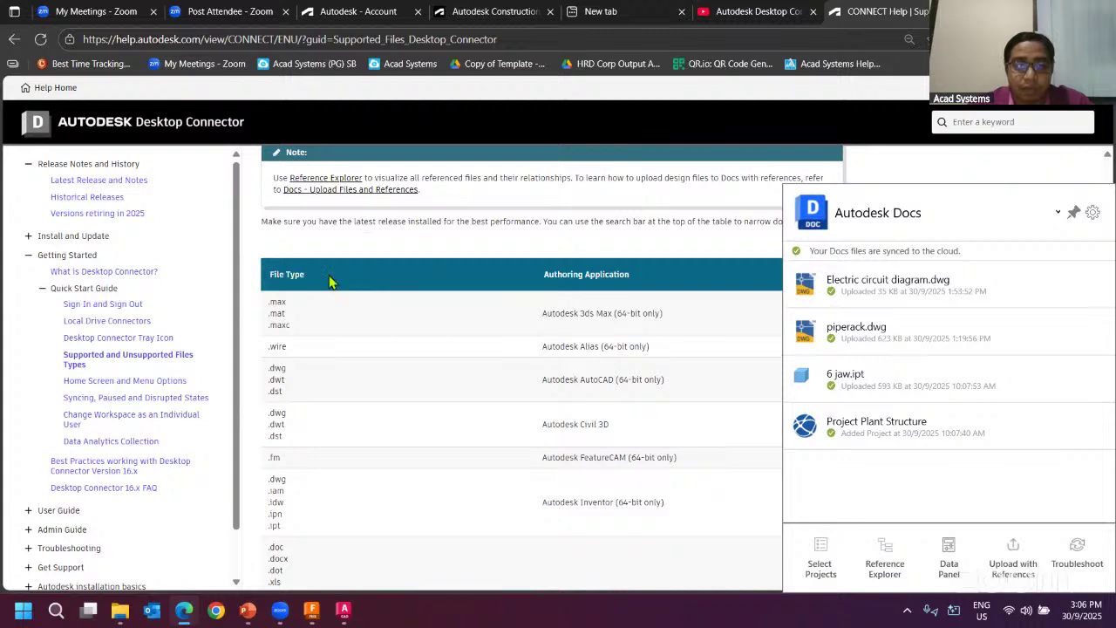
scroll(523, 253, "down", 2)
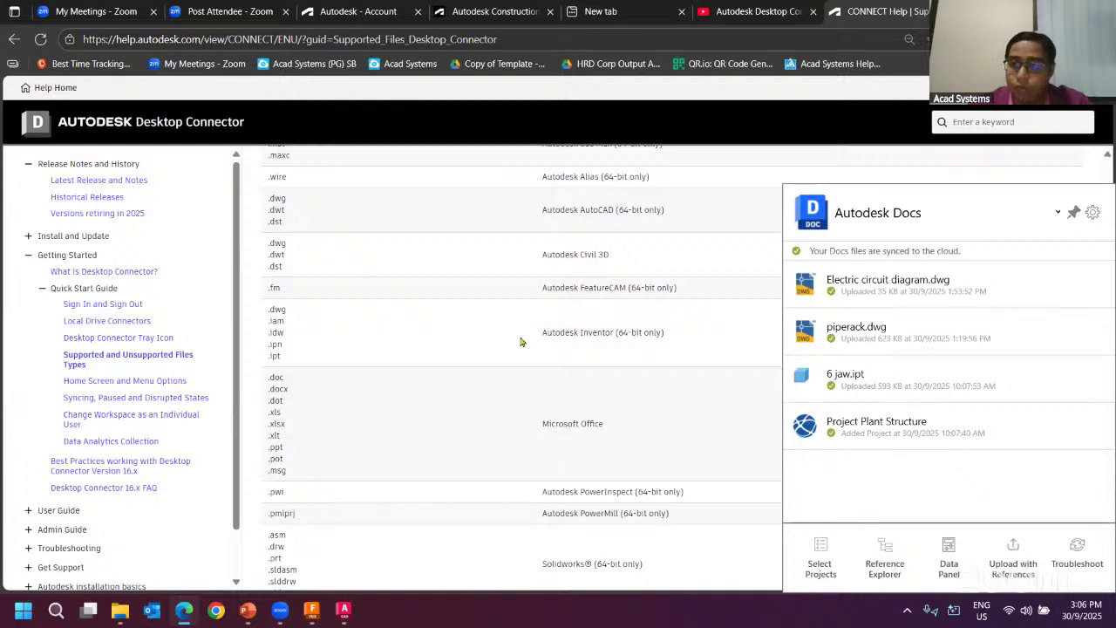
scroll(517, 311, "up", 2)
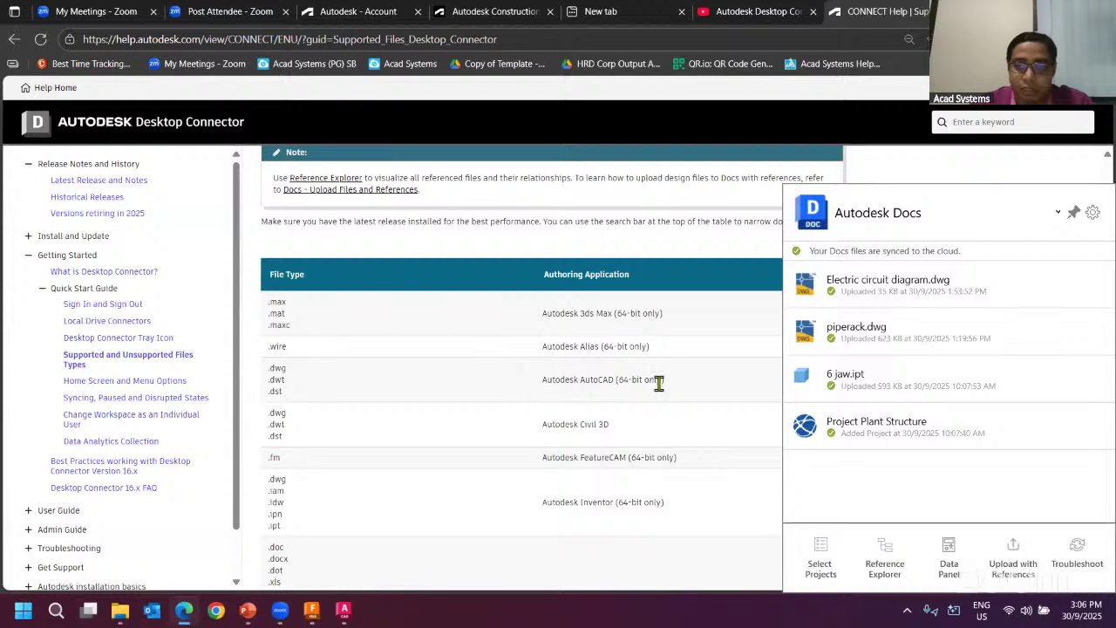
scroll(567, 408, "down", 4)
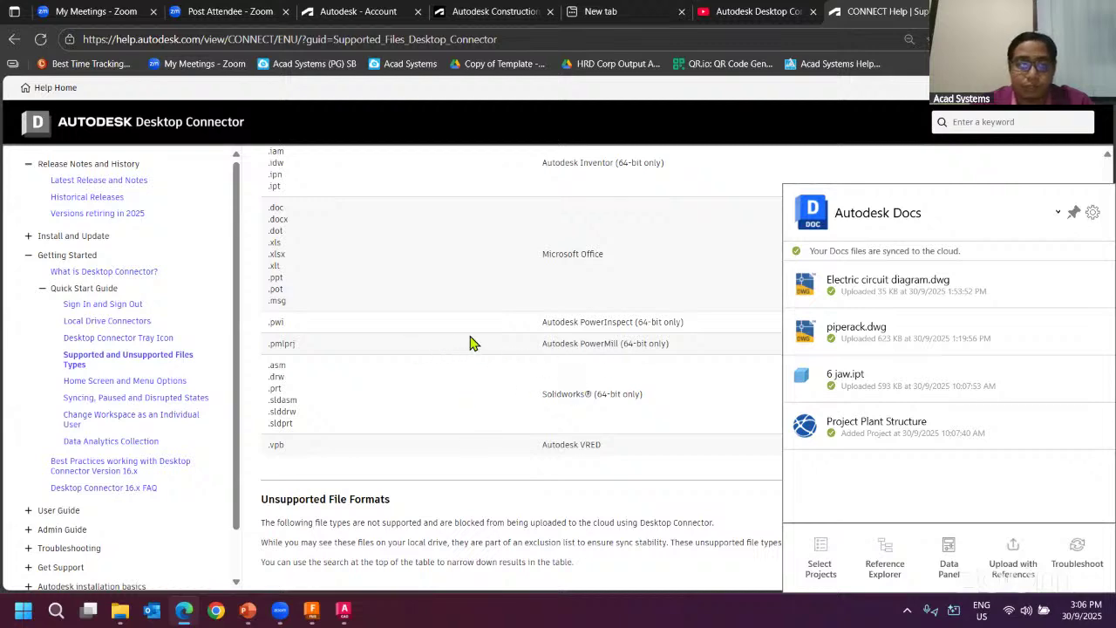
scroll(474, 294, "up", 1)
scroll(484, 290, "up", 1)
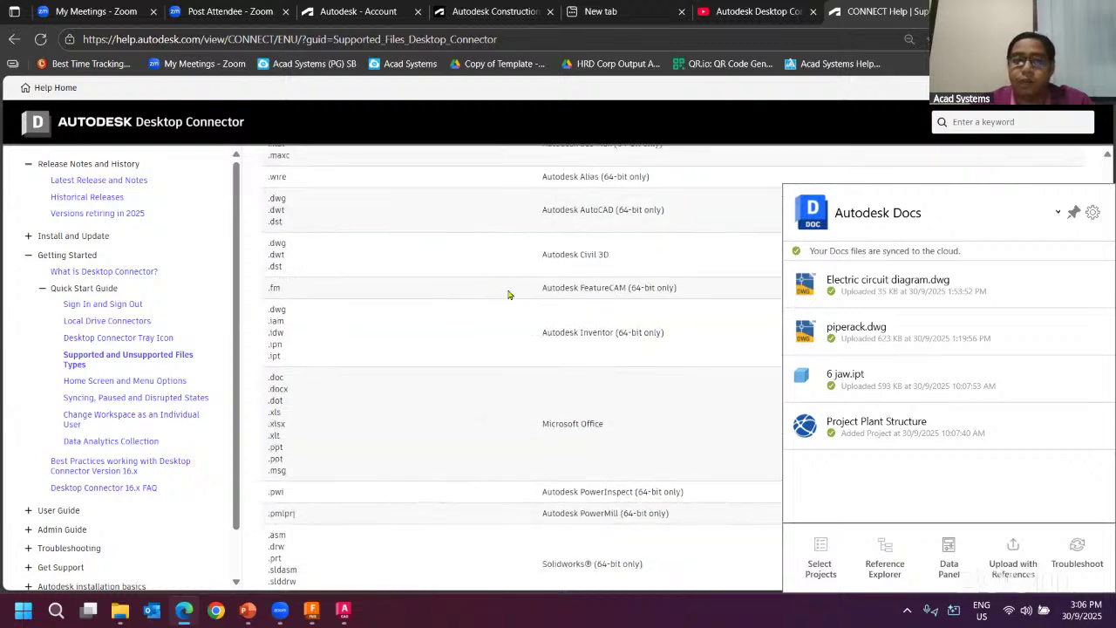
- Examine the Unsupported File Formats section, including its file type and exclusion rule tables
scroll(518, 298, "down", 5)
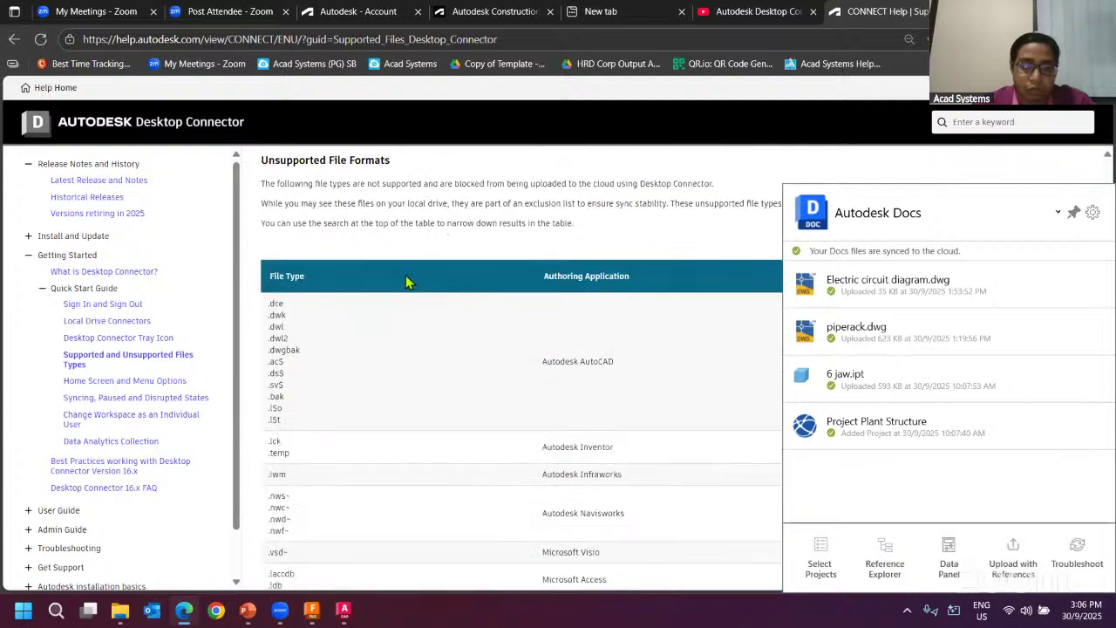
left_click_drag(267, 160, 390, 161)
scroll(529, 324, "down", 10)
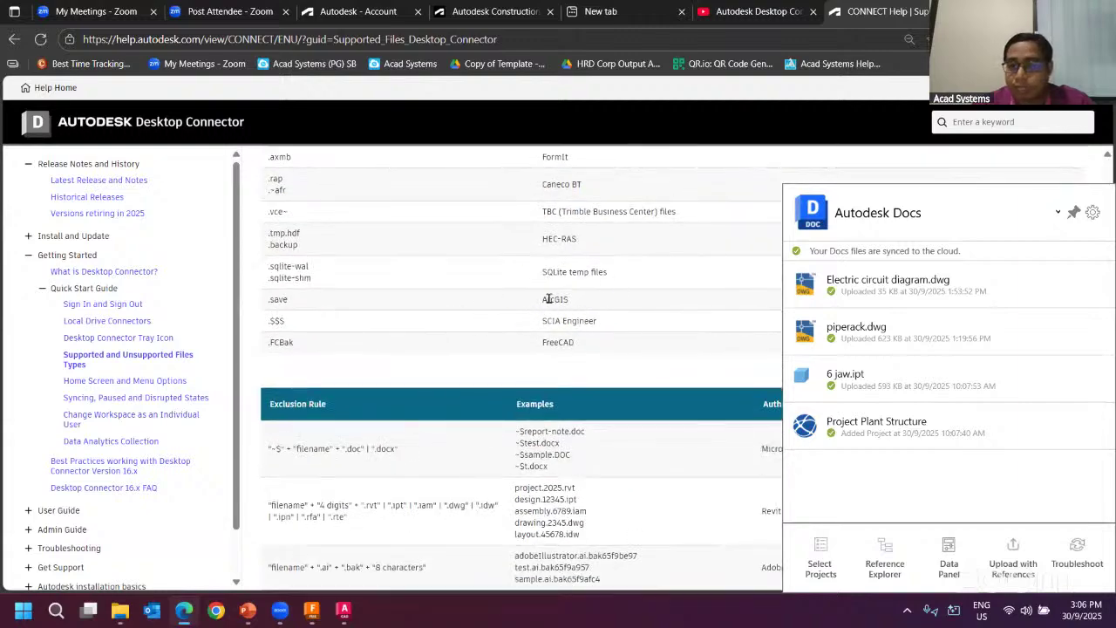
scroll(601, 324, "down", 3)
scroll(602, 324, "up", 20)
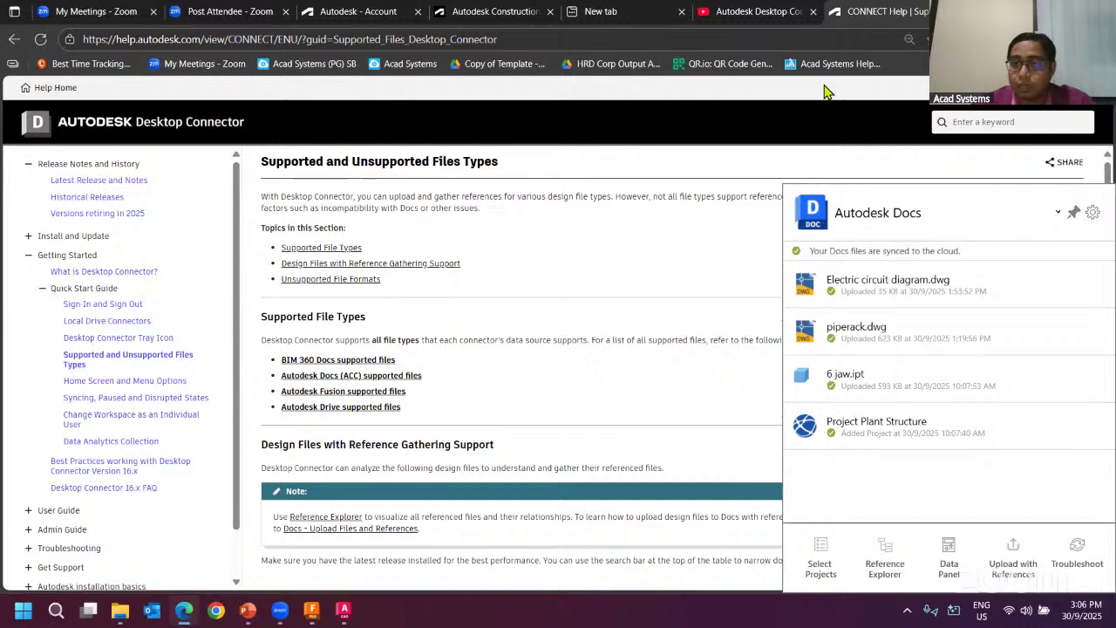
- Close the Desktop Connector help page and minimize the browser and presentation windows to reach the desktop
key("ctrl+w")
left_click(740, 11)
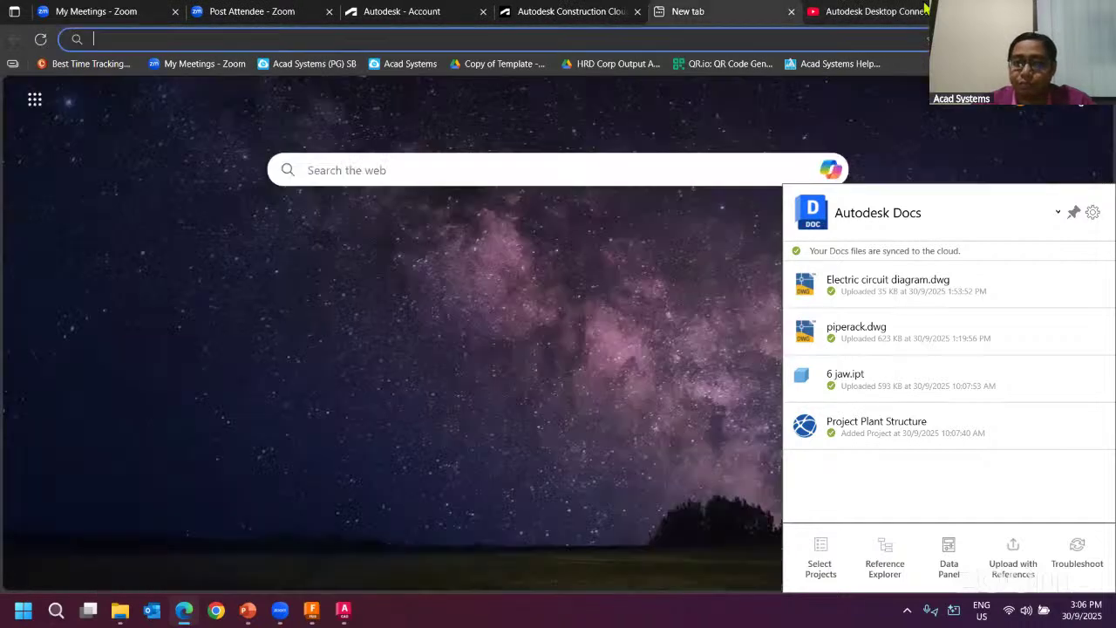
left_click(184, 610)
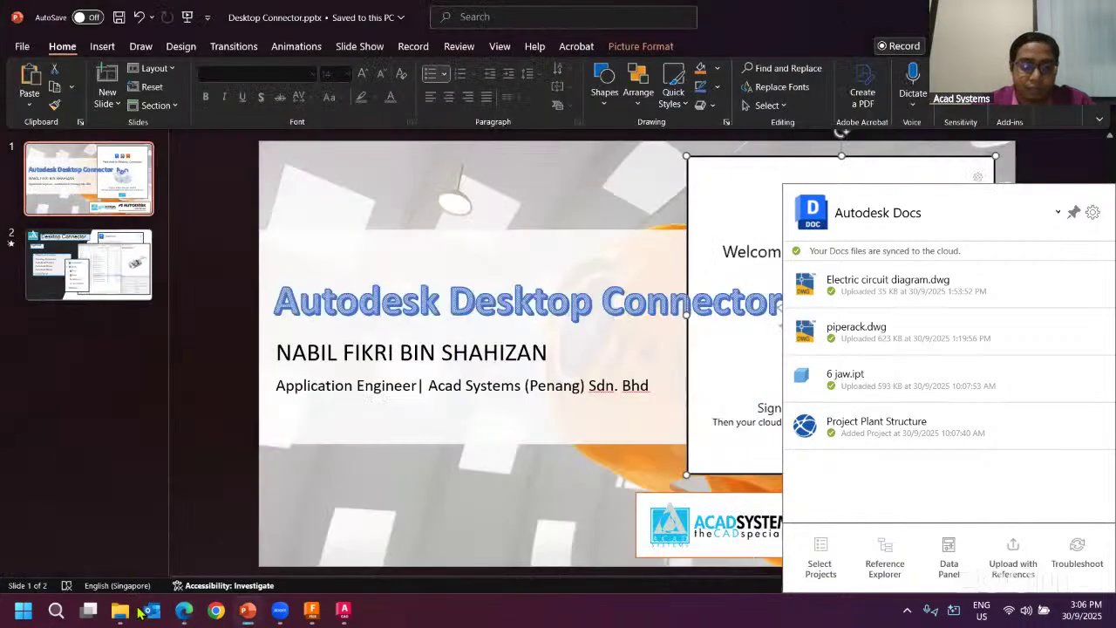
left_click(1029, 16)
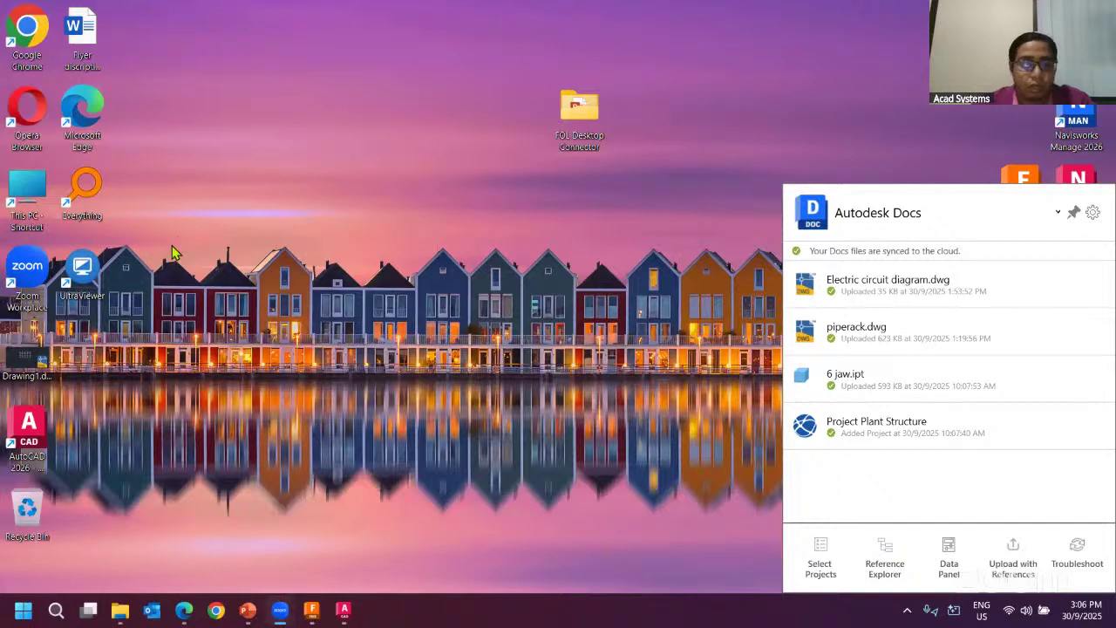
- Switch to File Explorer, close the Project Files folder, and locate the Fusion and Drive connectors in This PC
left_click(119, 610)
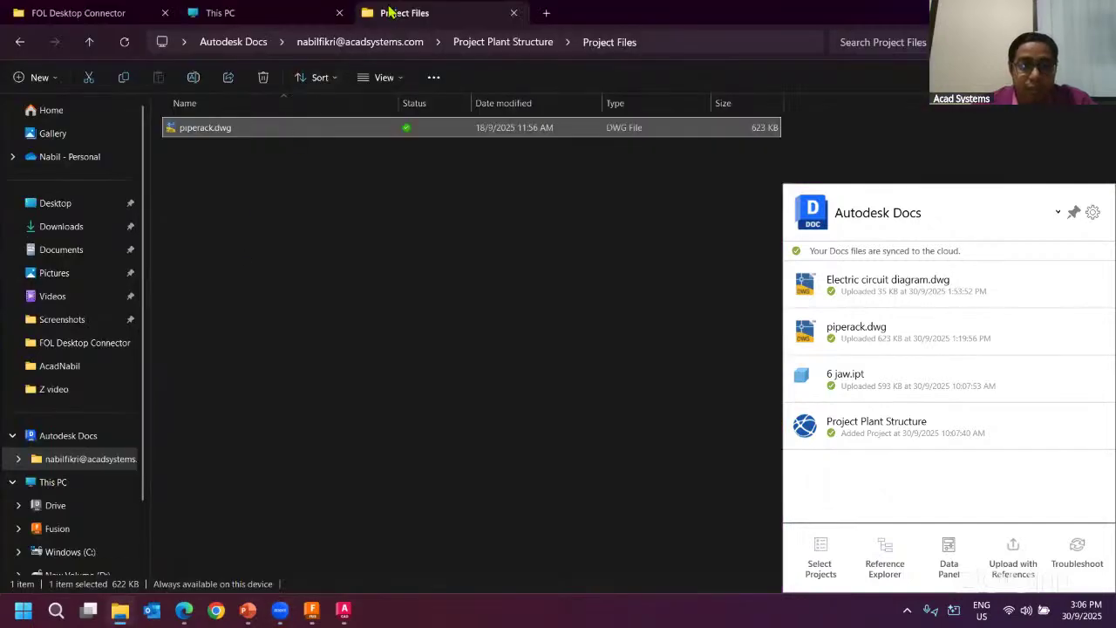
left_click(212, 14)
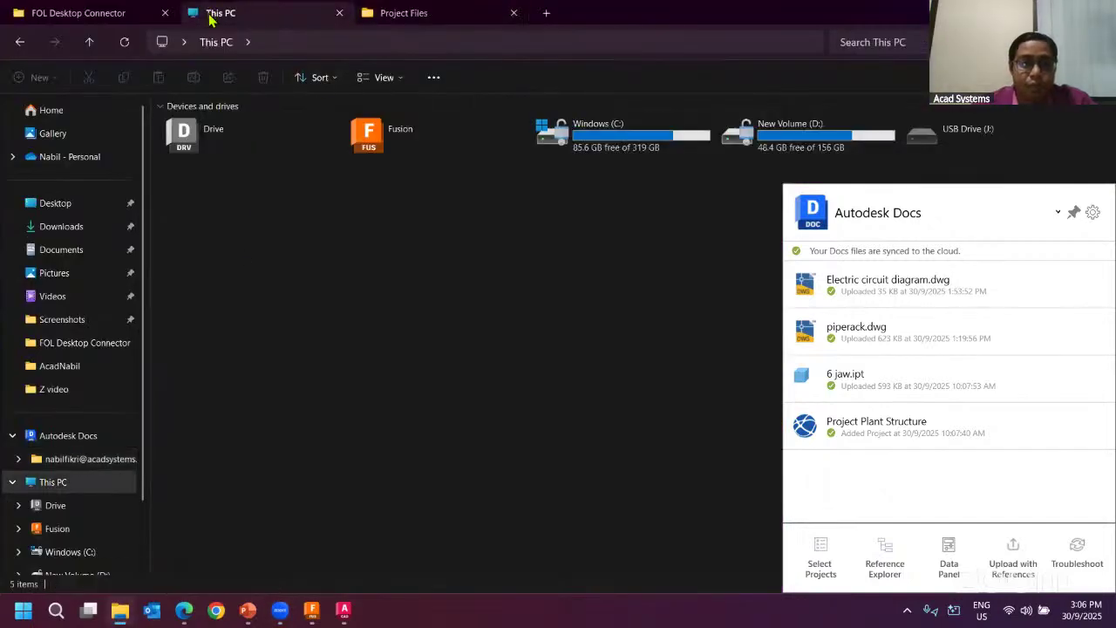
left_click(513, 12)
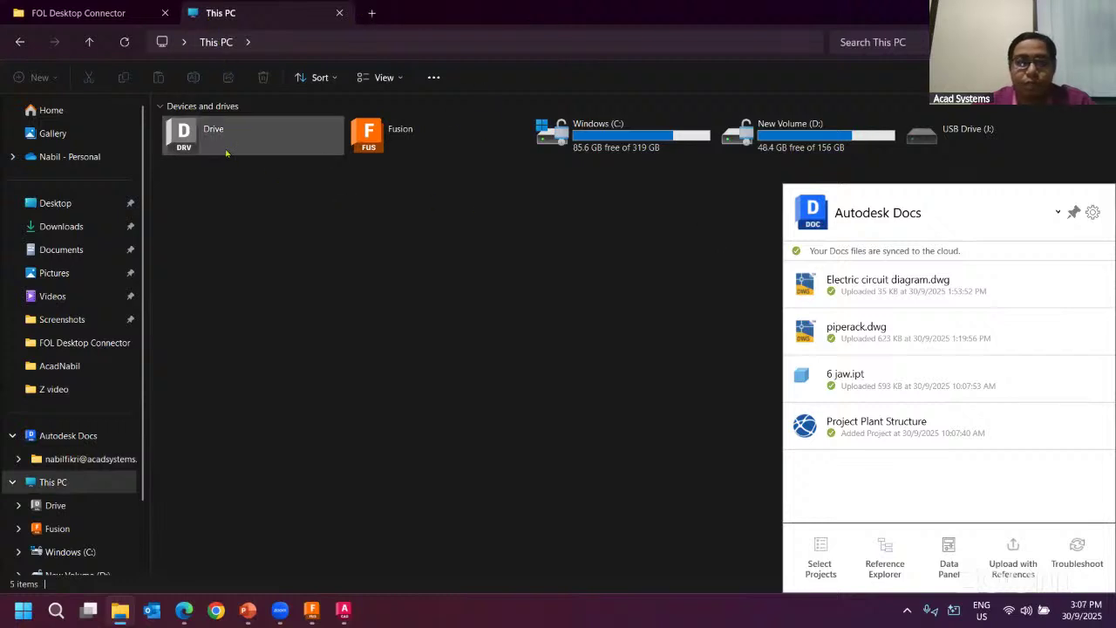
left_click(409, 146)
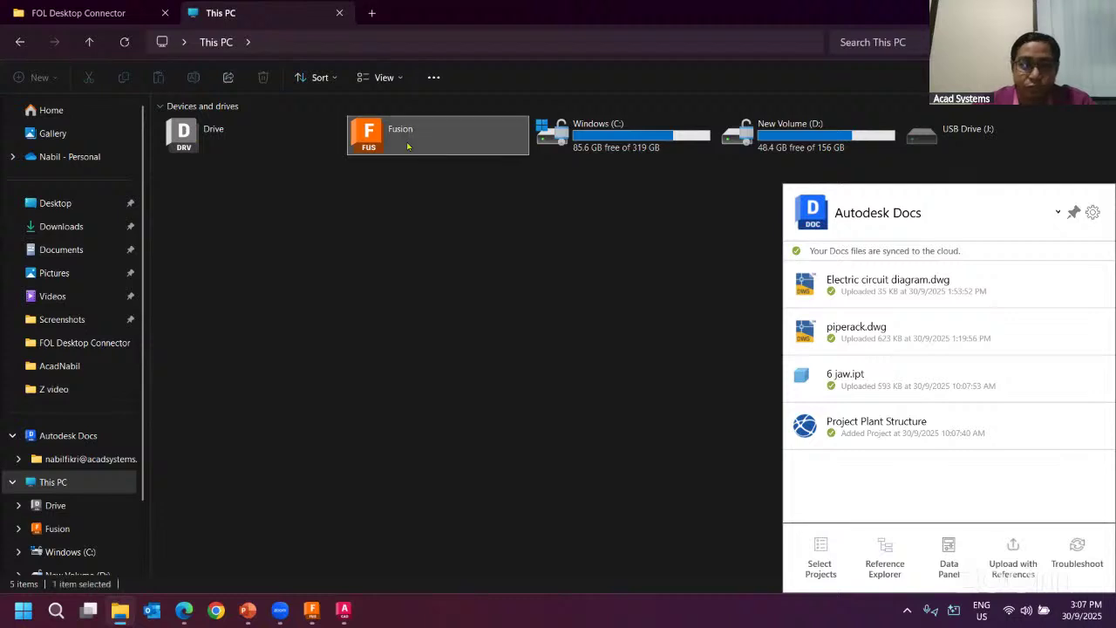
left_click(205, 146)
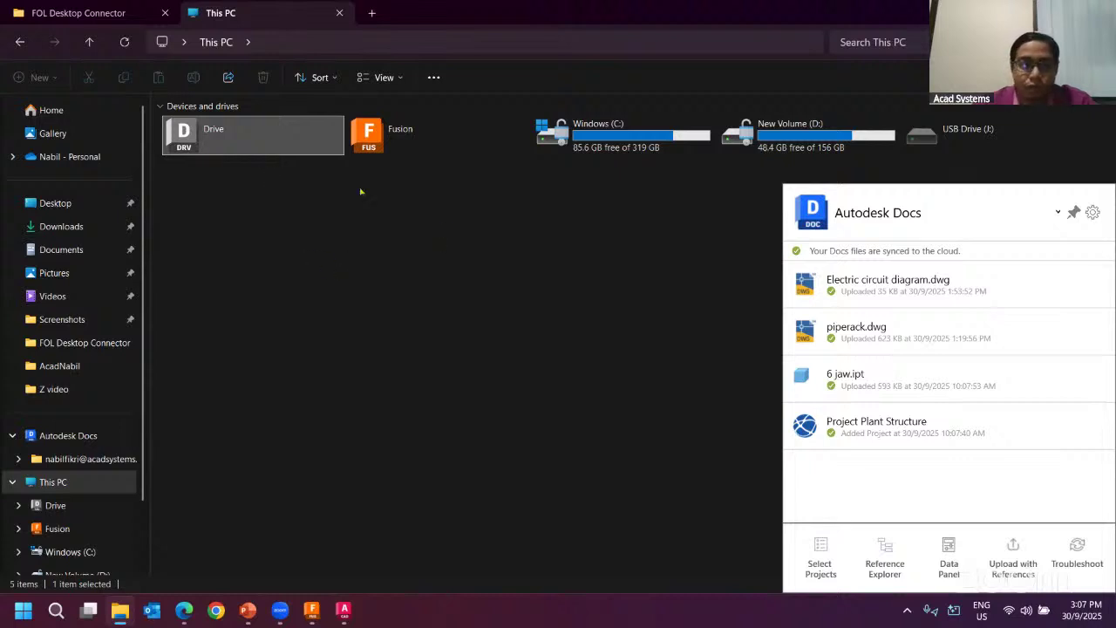
left_click(80, 435)
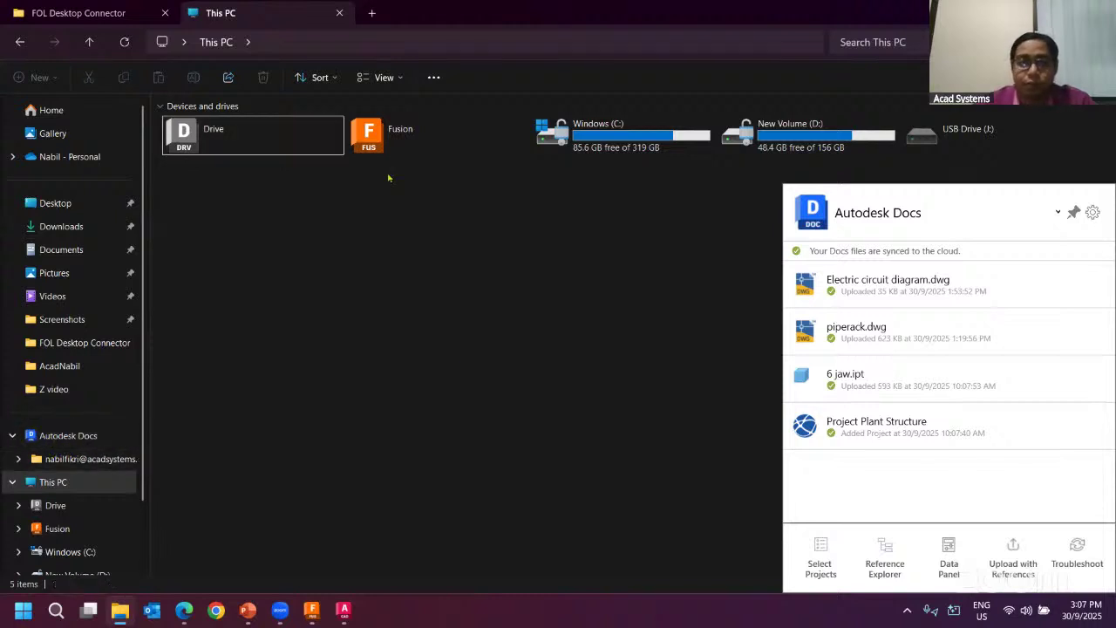
- Open the Fusion connector drive and view the list of available hubs in Autodesk Fusion for comparison
double_click(393, 140)
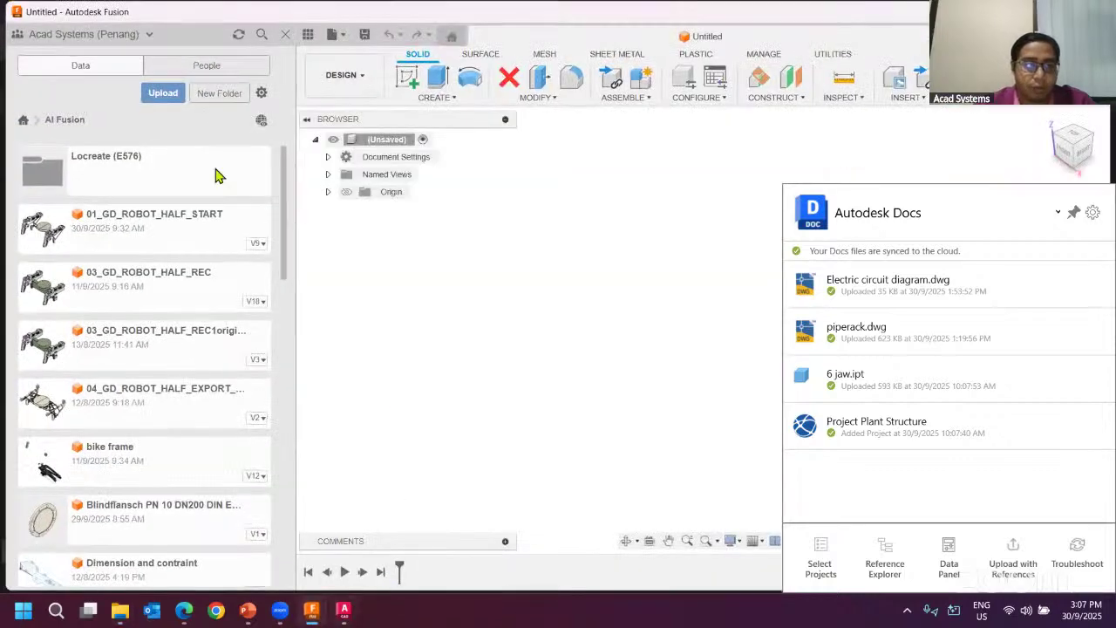
left_click(78, 34)
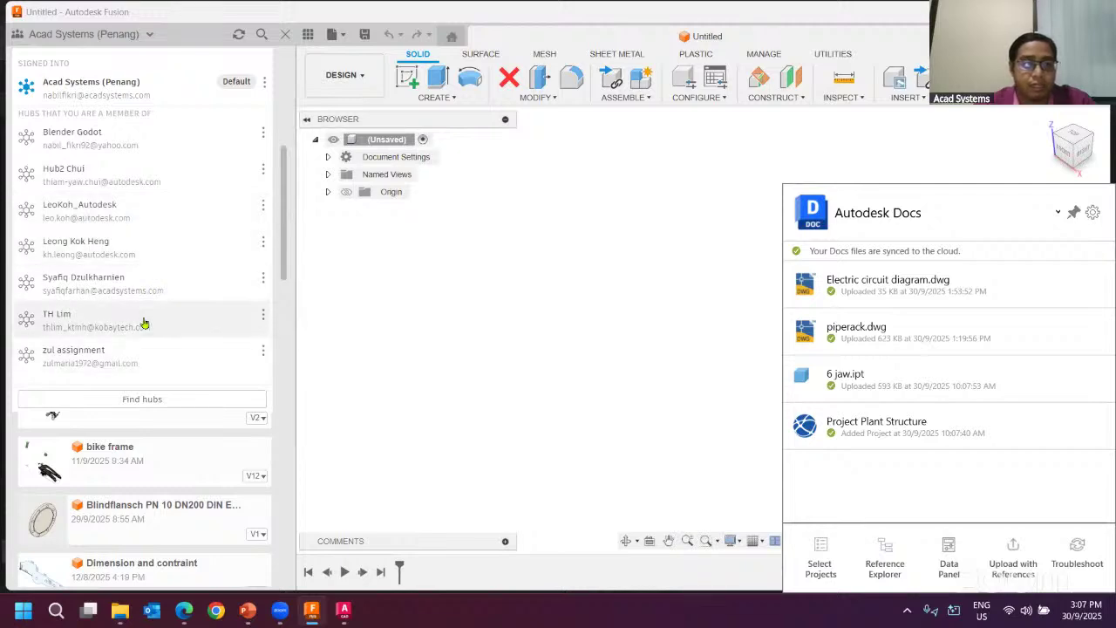
left_click(312, 610)
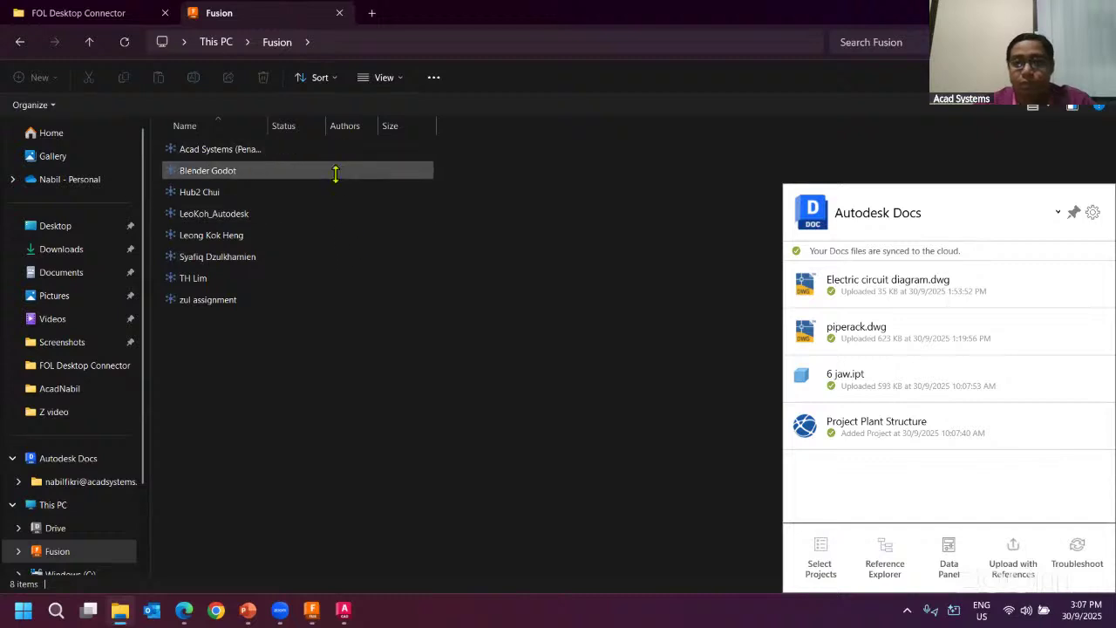
- Open the AI Fusion project folder inside the Acad Systems (Penang) hub folder
double_click(232, 153)
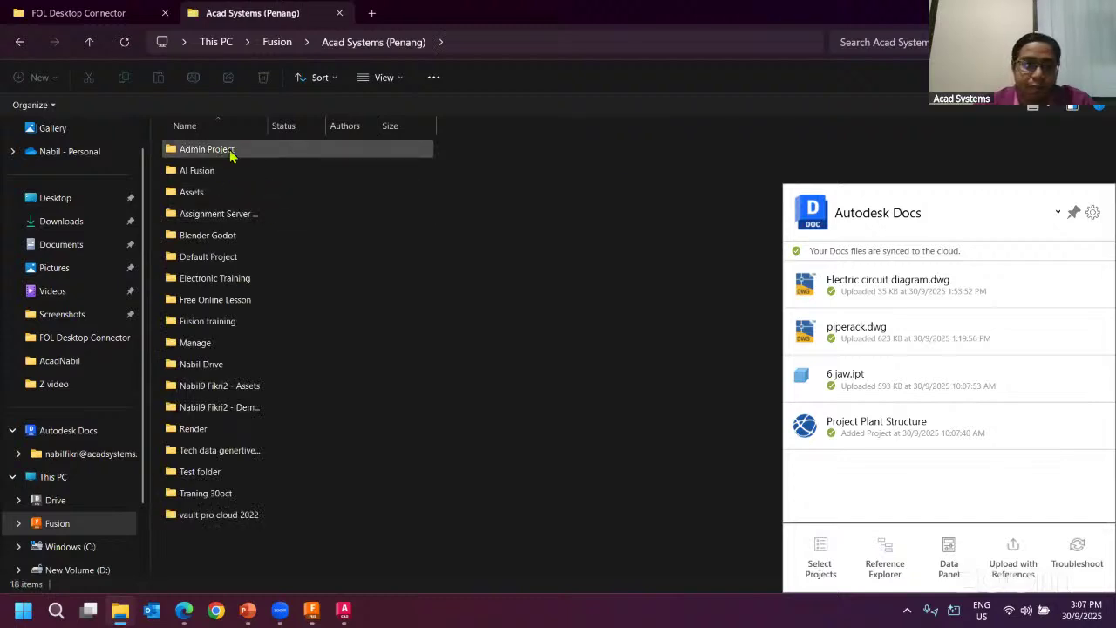
left_click(193, 174)
double_click(196, 171)
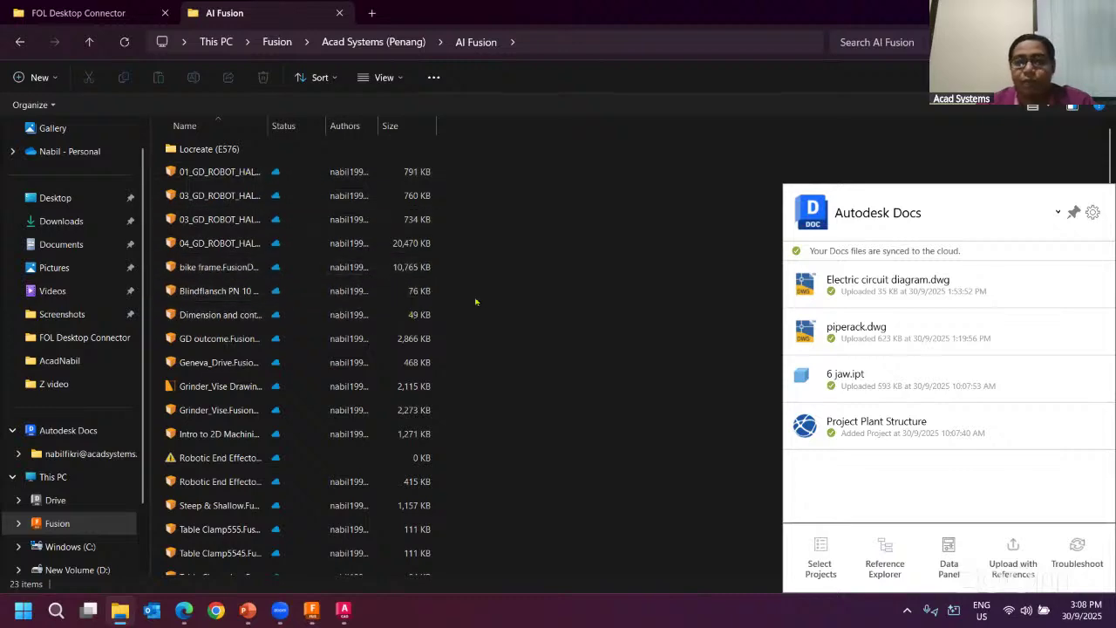
- Switch to Autodesk Fusion and choose the Acad Systems (Penang) hub
left_click(248, 612)
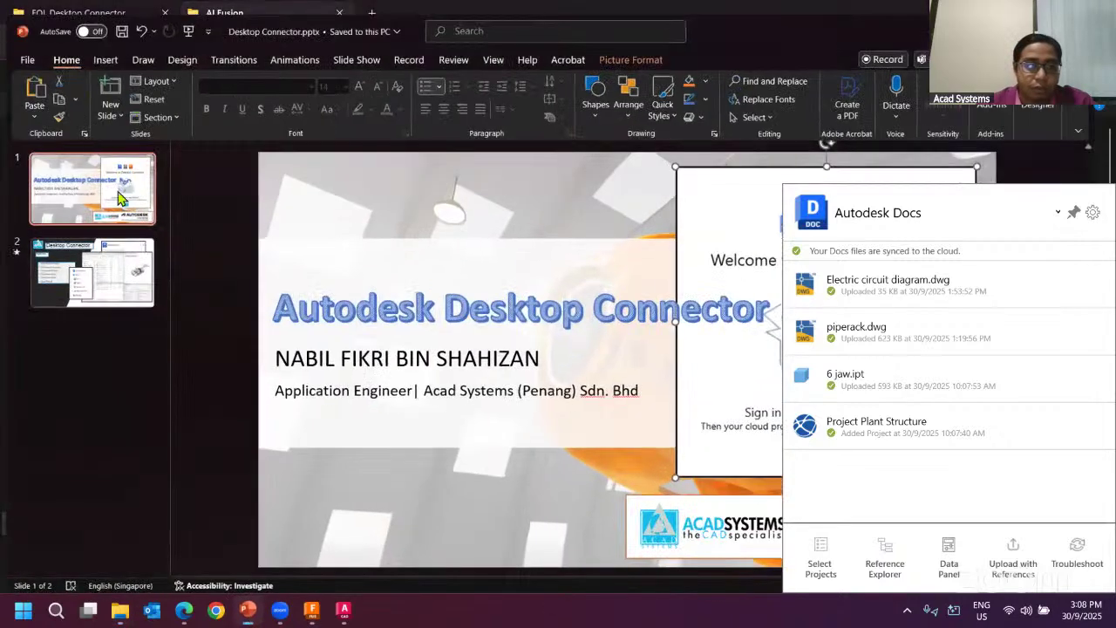
left_click(311, 612)
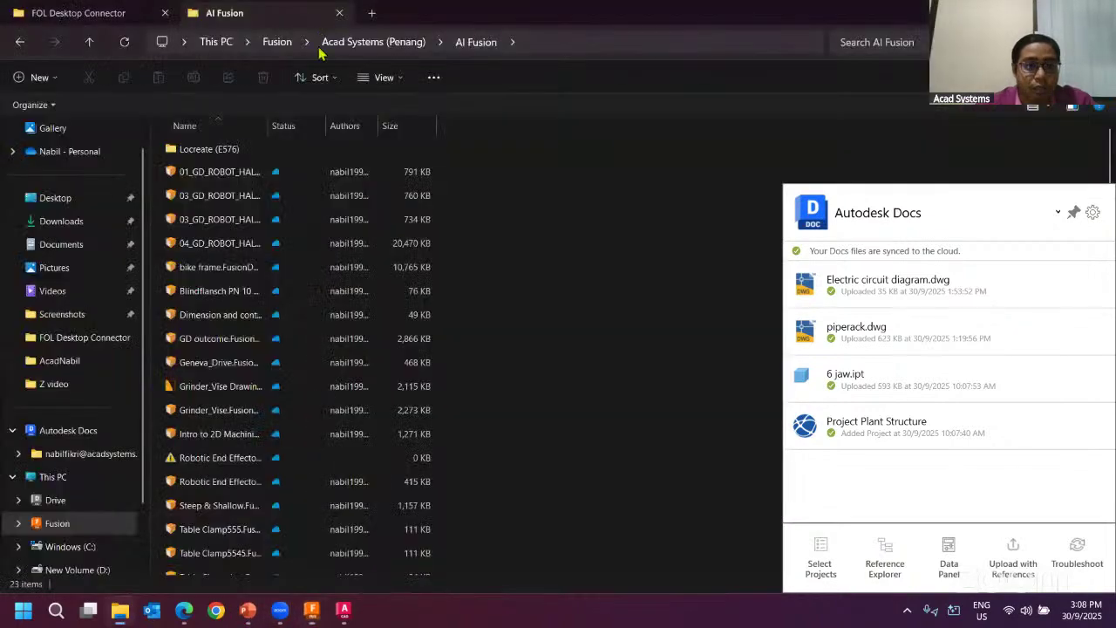
left_click(311, 610)
left_click(311, 611)
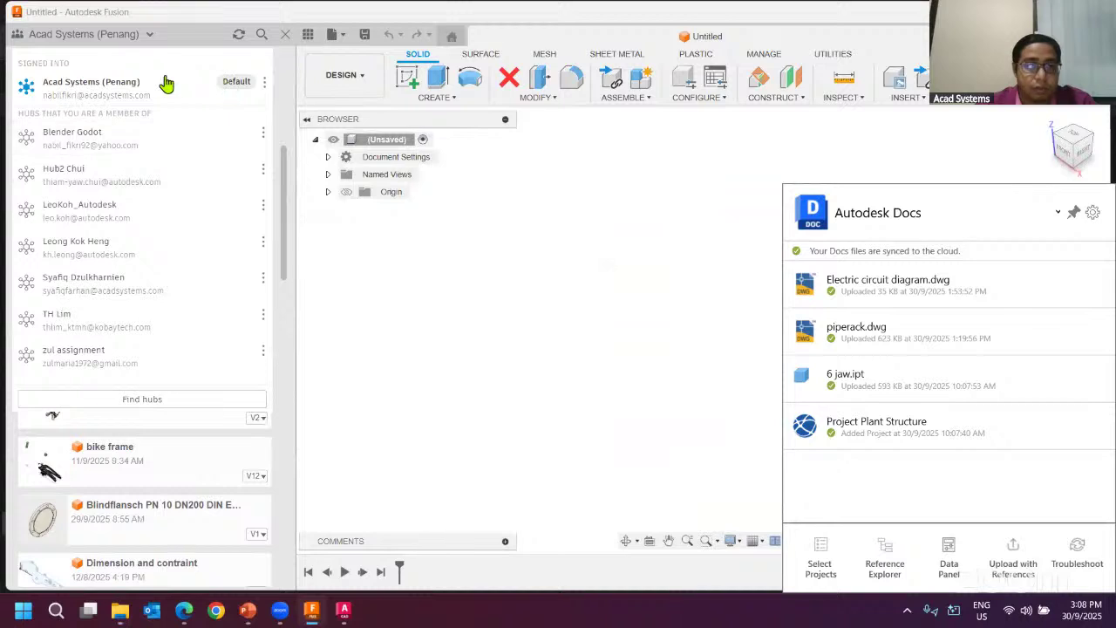
left_click(87, 85)
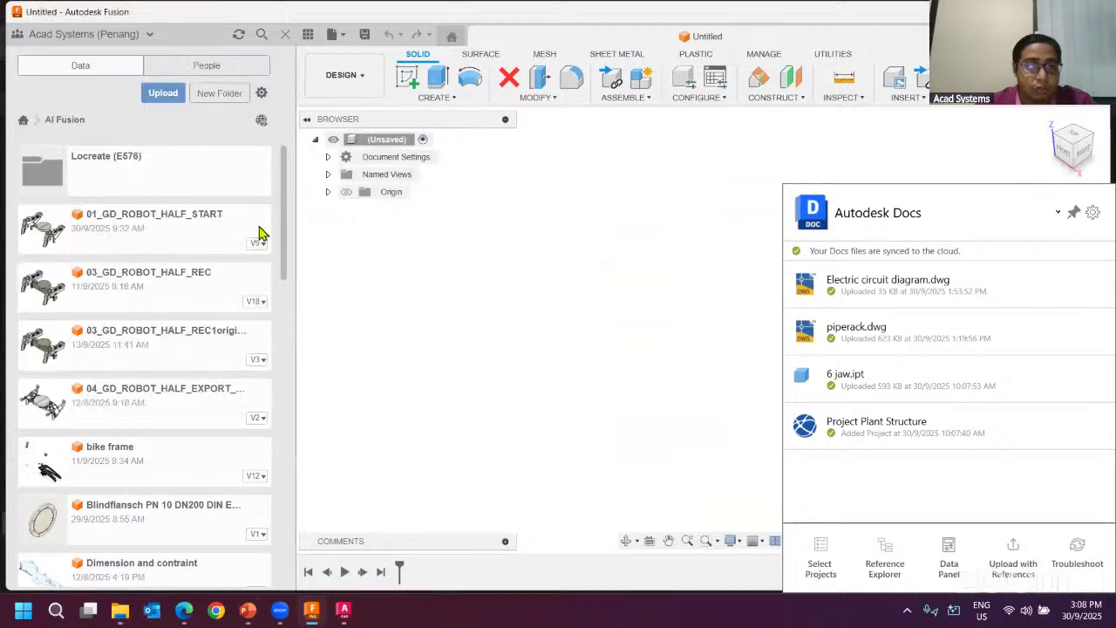
- Show all projects of the hub and reopen the AI Fusion project to review its designs
left_click(26, 125)
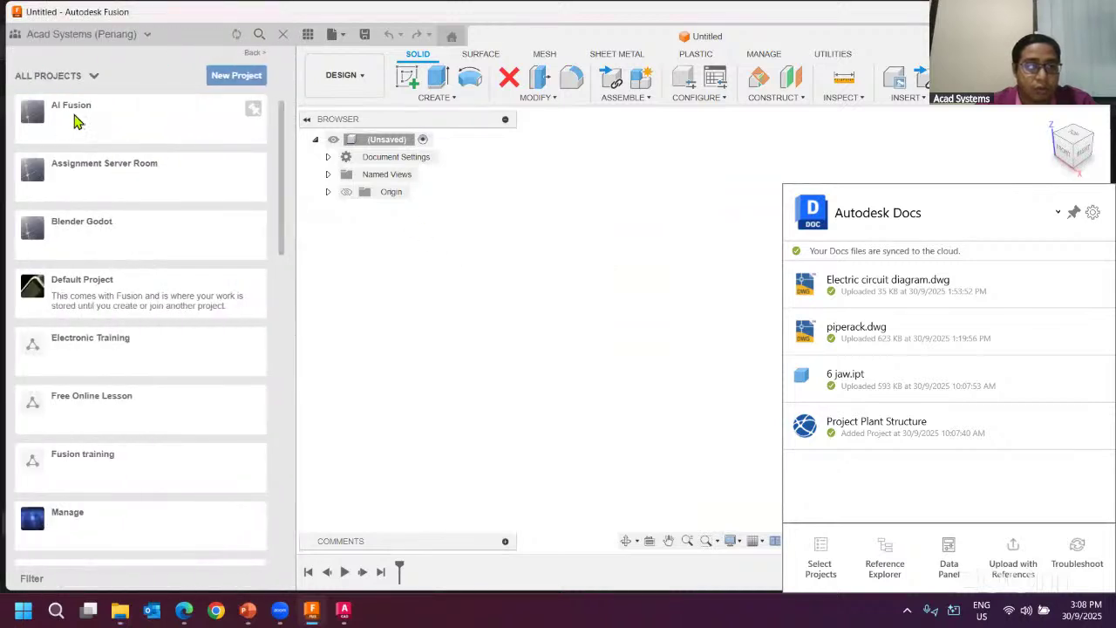
left_click(70, 117)
scroll(141, 255, "down", 5)
scroll(142, 253, "up", 5)
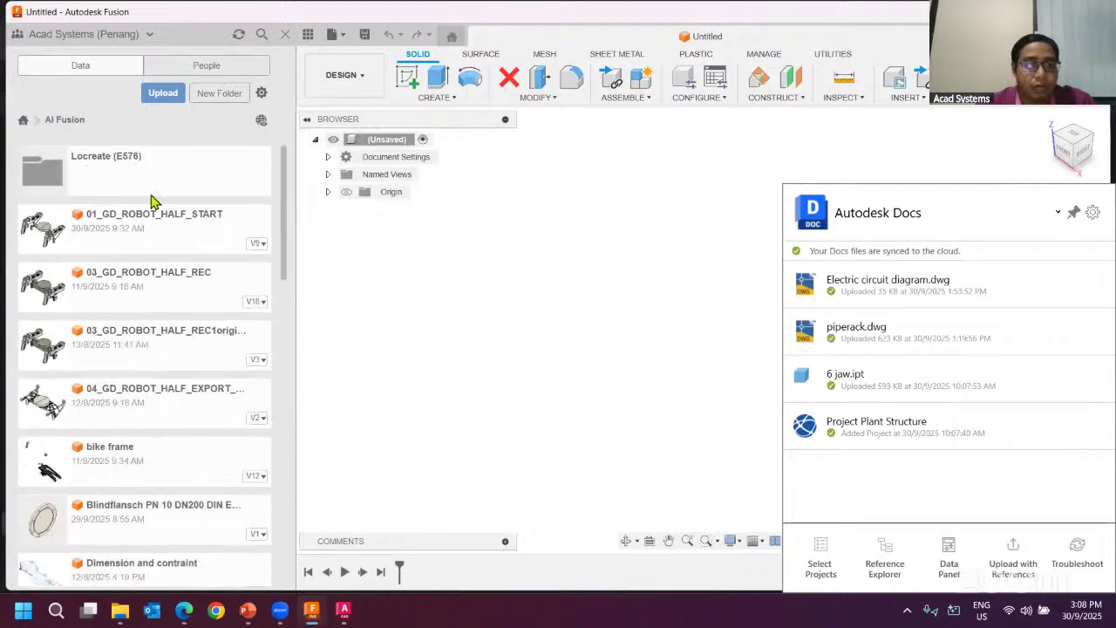
left_click_drag(286, 235, 317, 204)
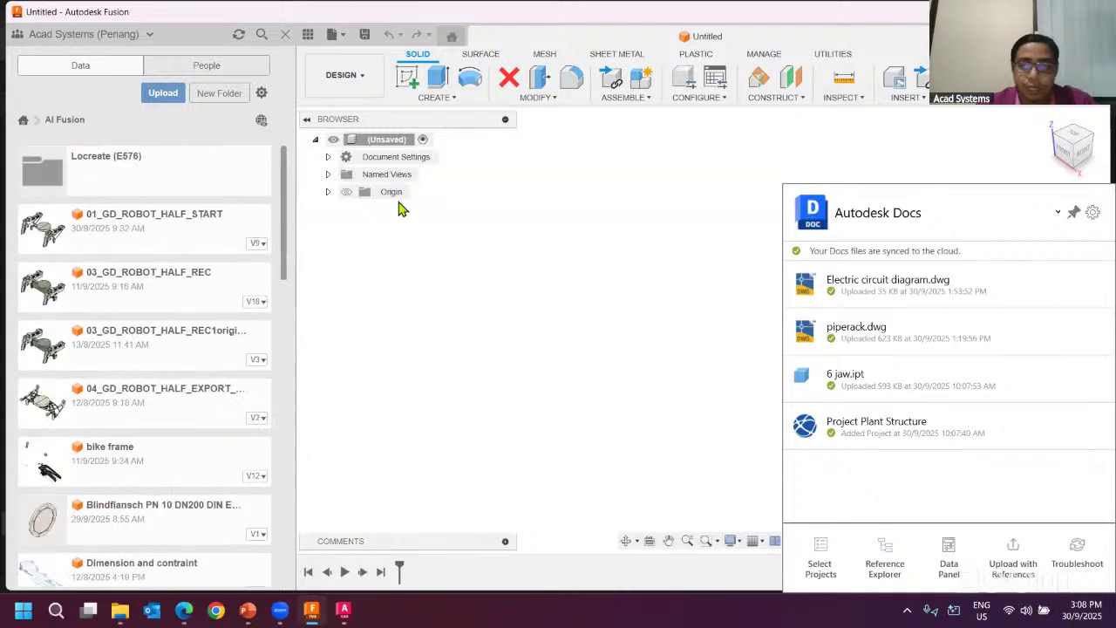
- Switch to File Explorer and create a new folder in the AI Fusion project folder
left_click(120, 610)
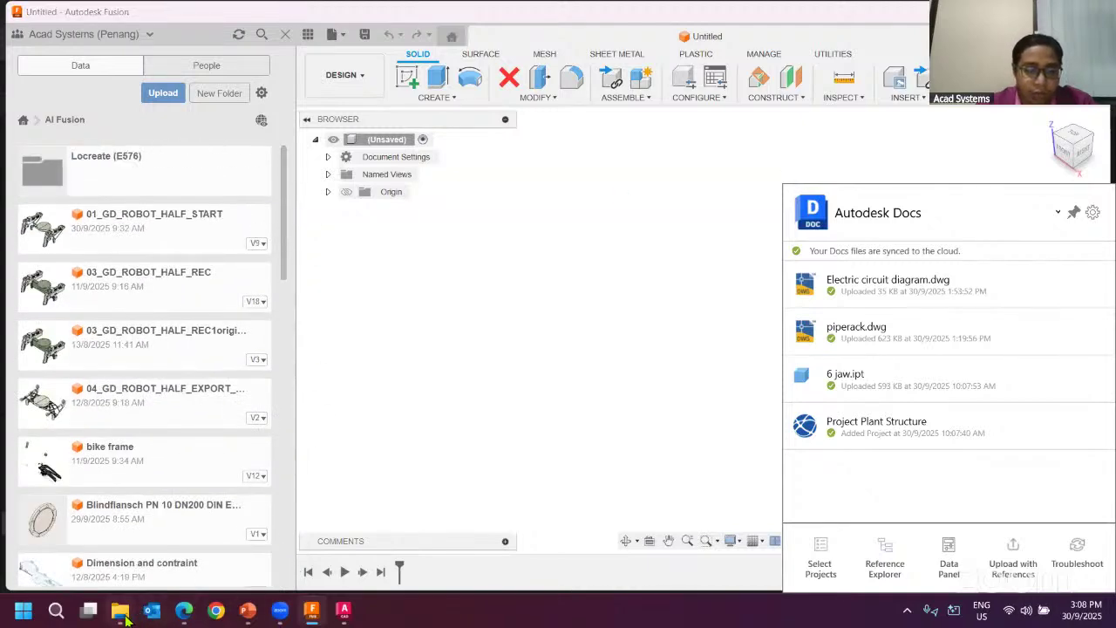
right_click(519, 235)
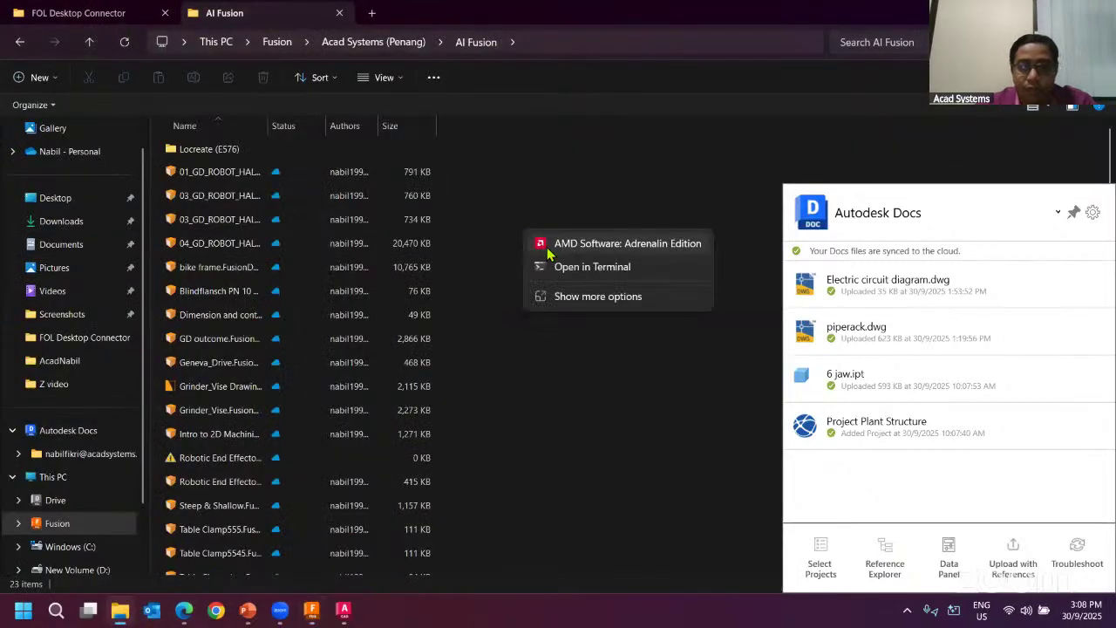
left_click(549, 304)
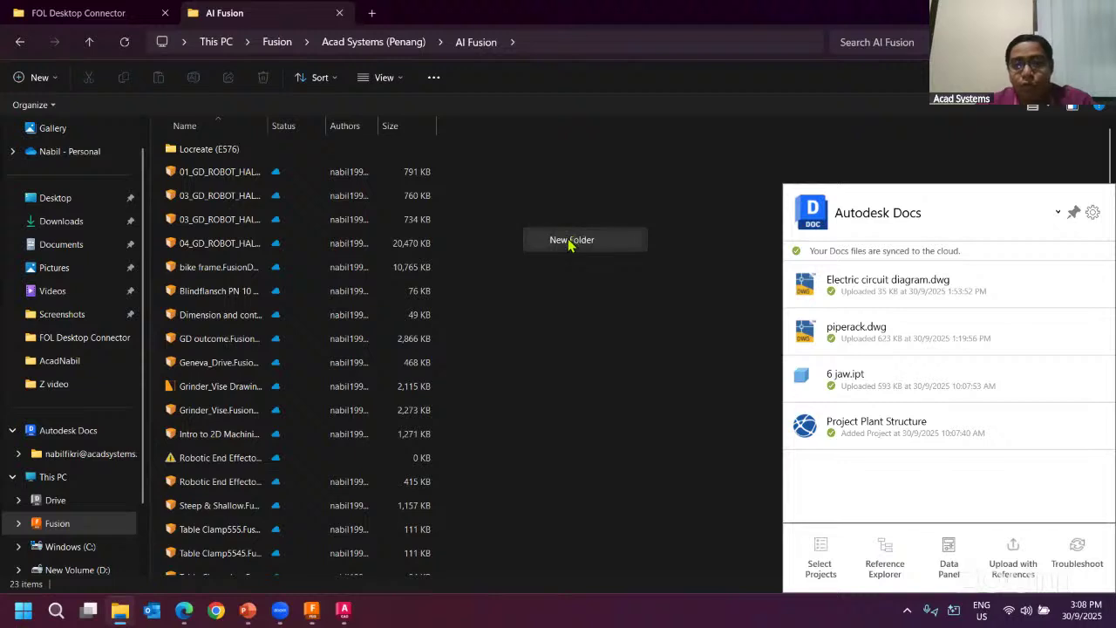
left_click(567, 260)
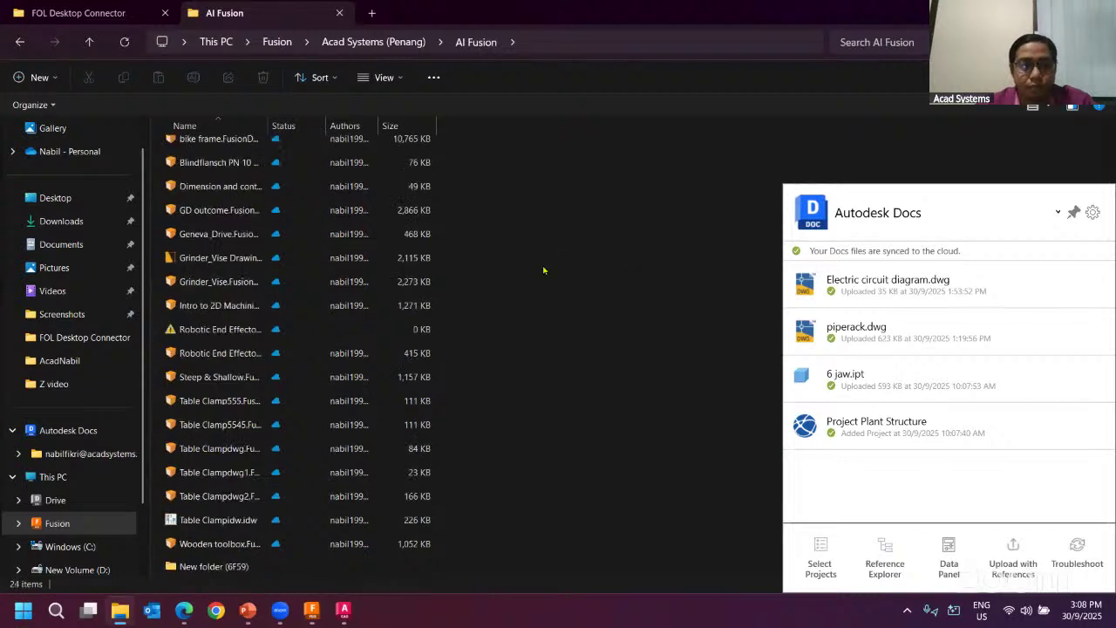
- Rename the new folder in AI Fusion as Example store (6F59)
left_click(209, 565)
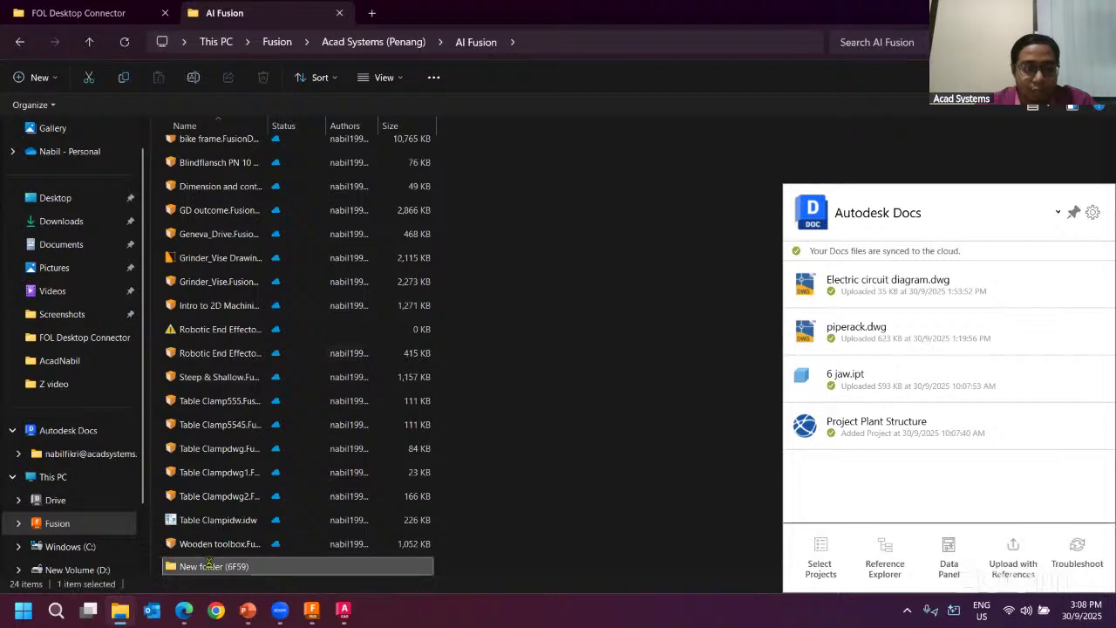
right_click(209, 565)
left_click(246, 549)
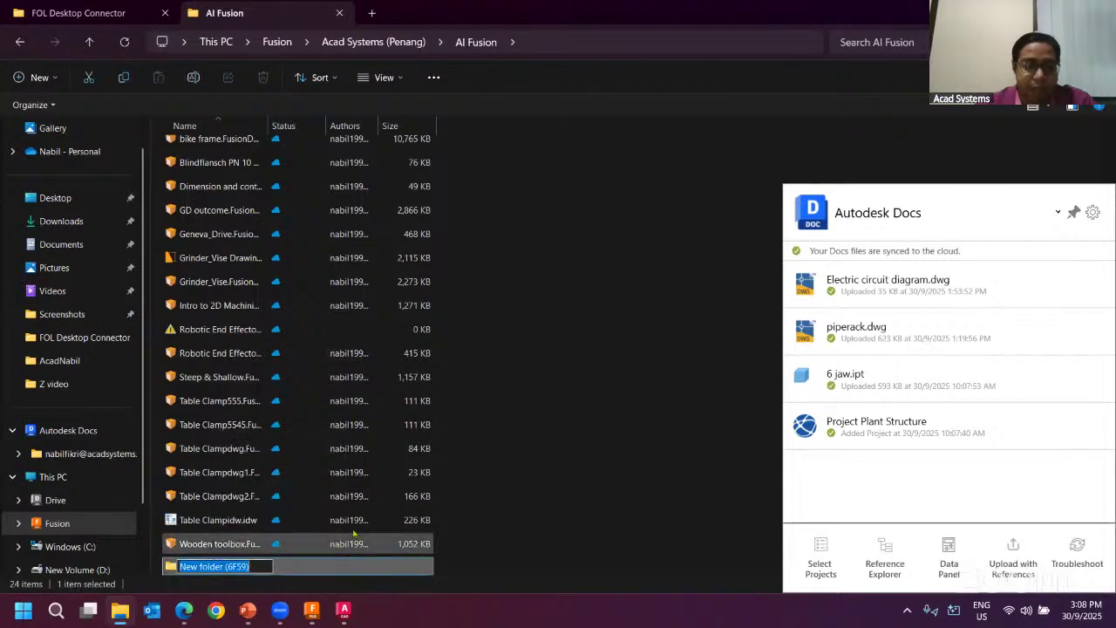
key("Left")
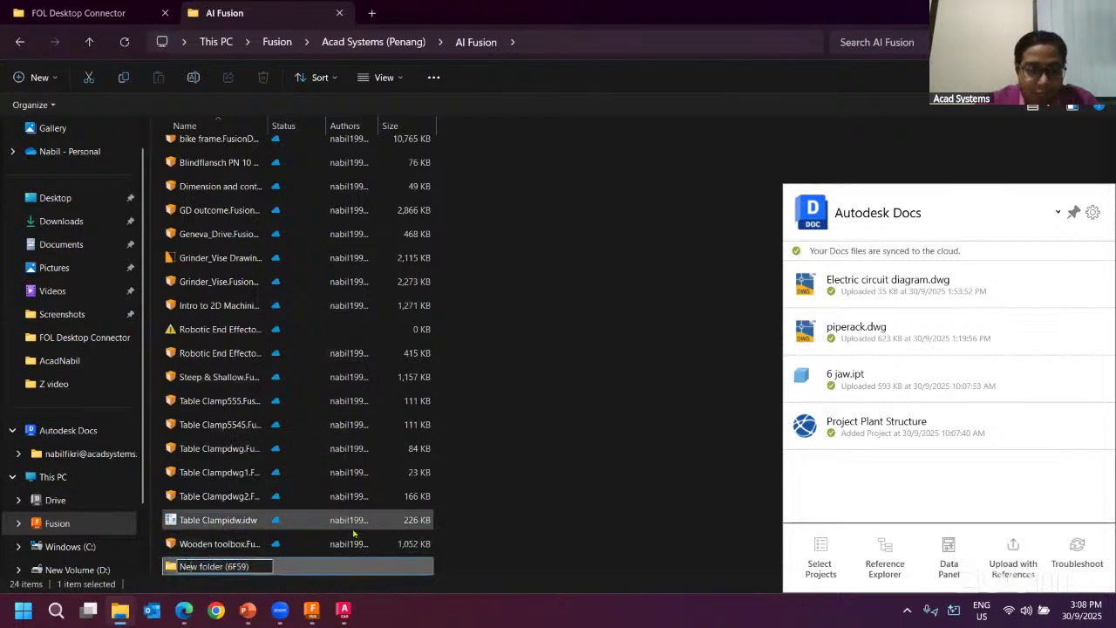
key("BackSpace")
key("BackSpace")
key("BackSpace")
key("BackSpace")
key("BackSpace")
key("BackSpace")
key("BackSpace")
key("BackSpace")
key("BackSpace")
key("BackSpace")
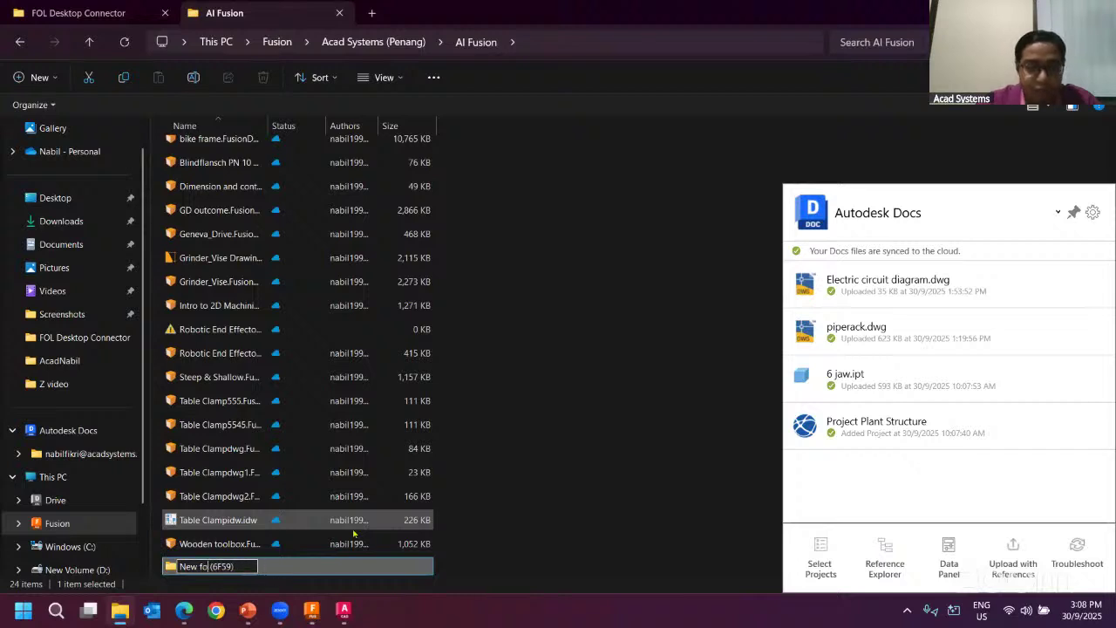
type("Example s")
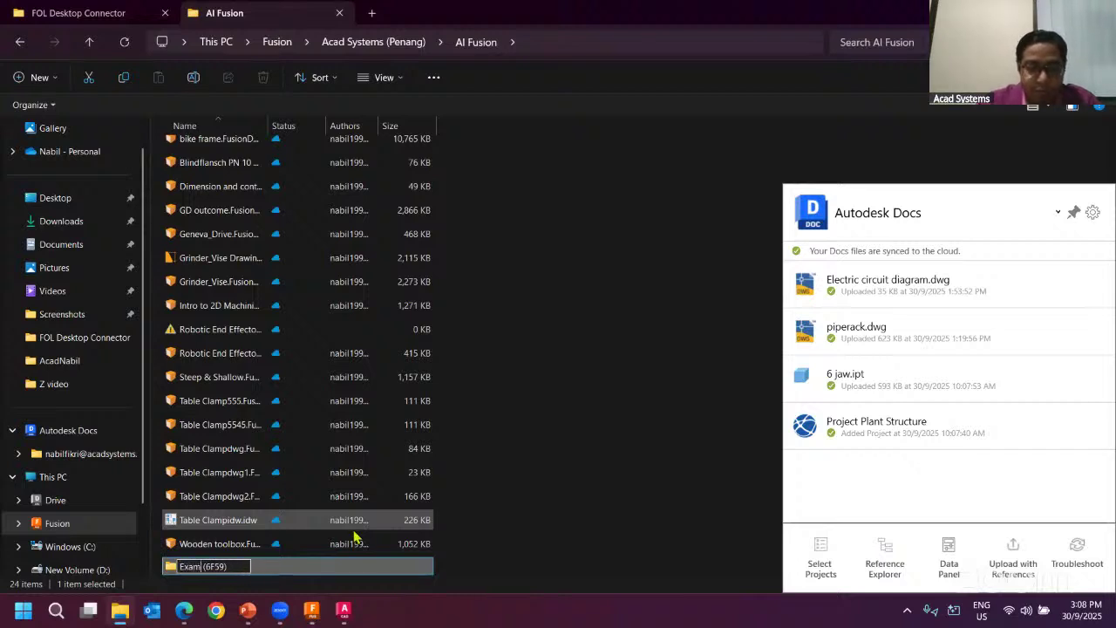
type("tore")
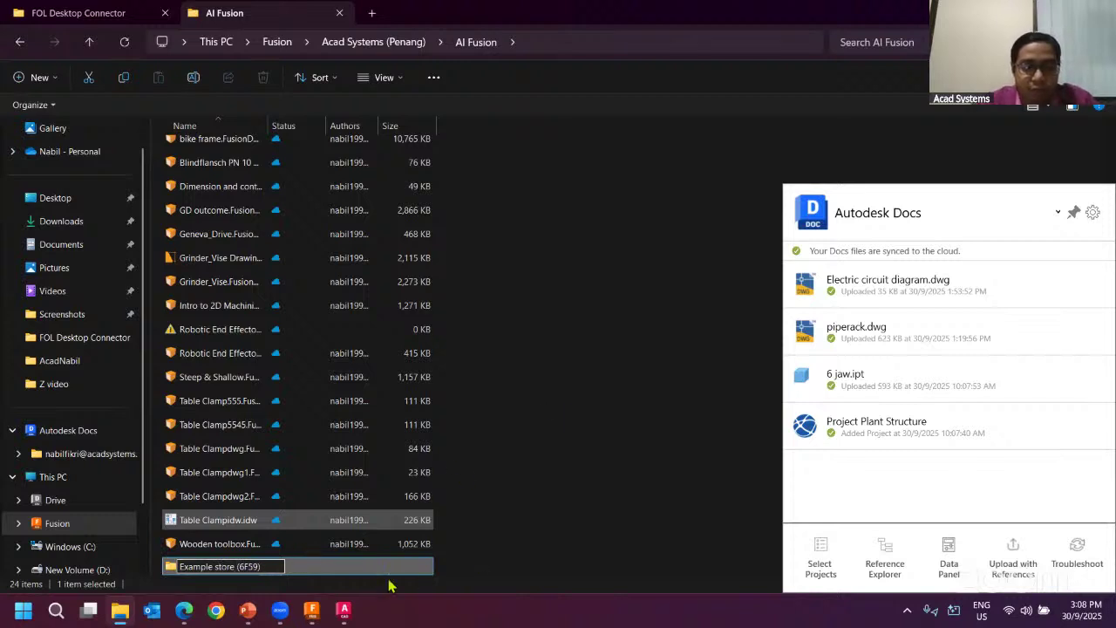
- Move the Wooden toolbox design into the Example store (6F59) folder and open that folder
left_click(225, 549)
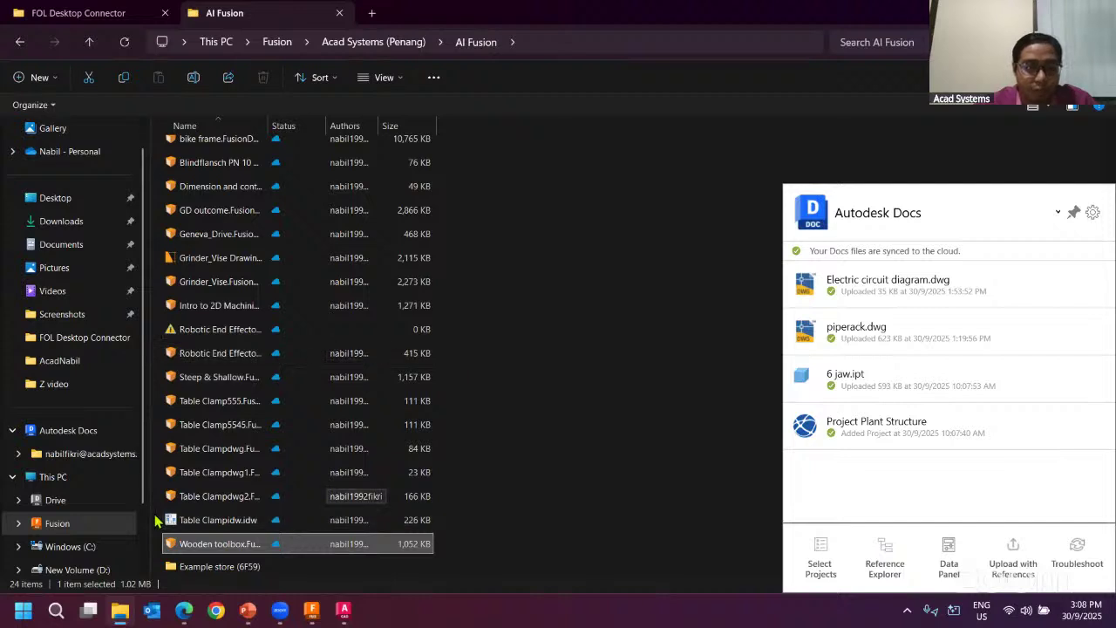
left_click_drag(197, 548, 218, 566)
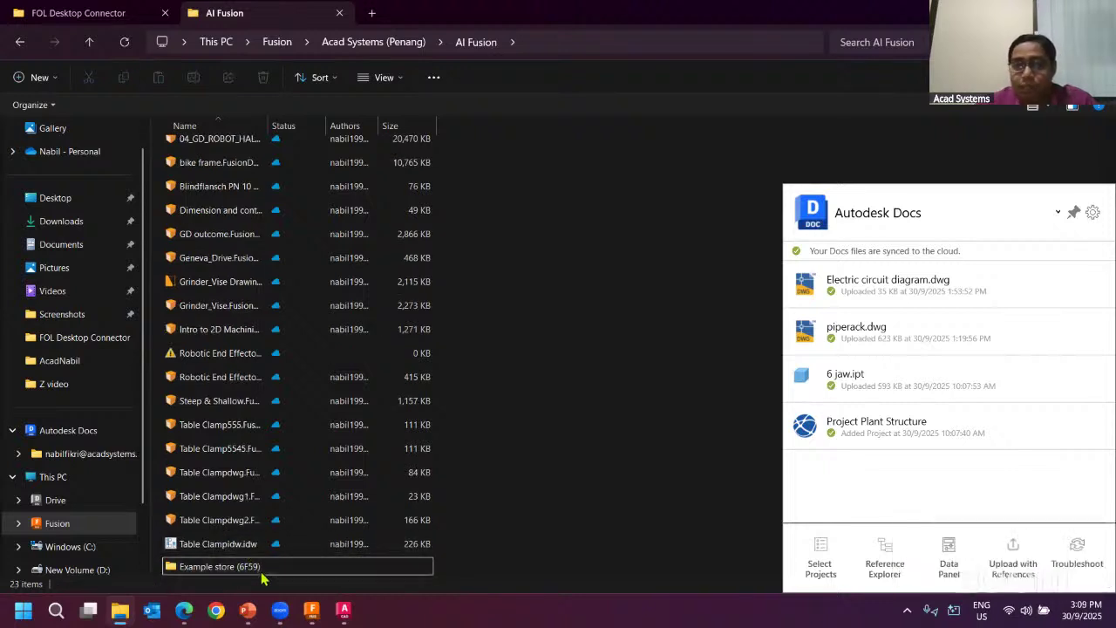
left_click(195, 568)
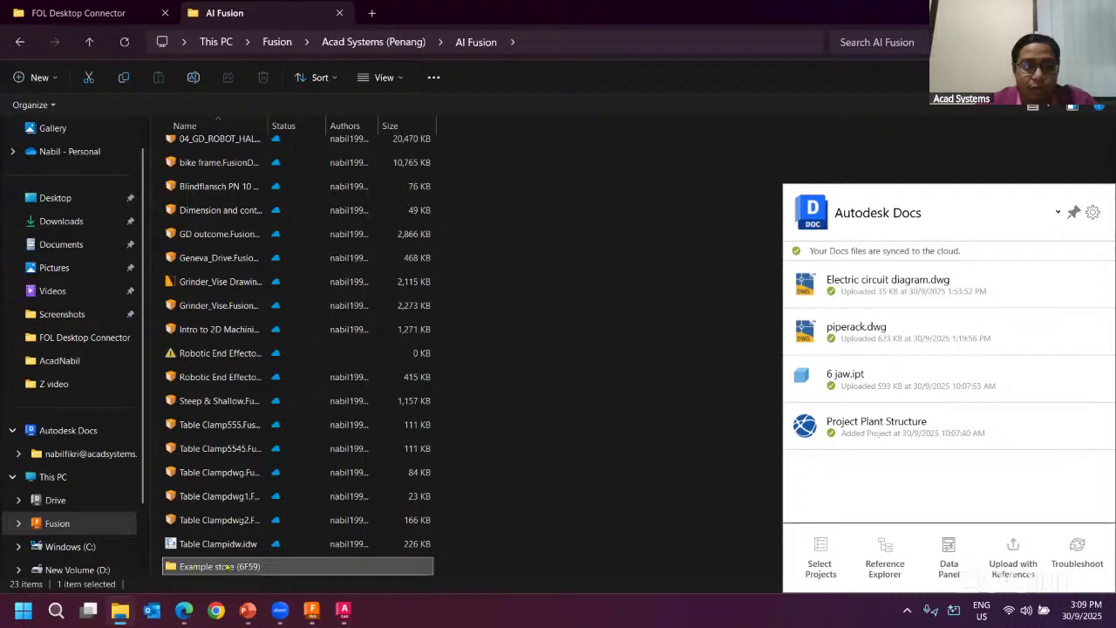
key("Return")
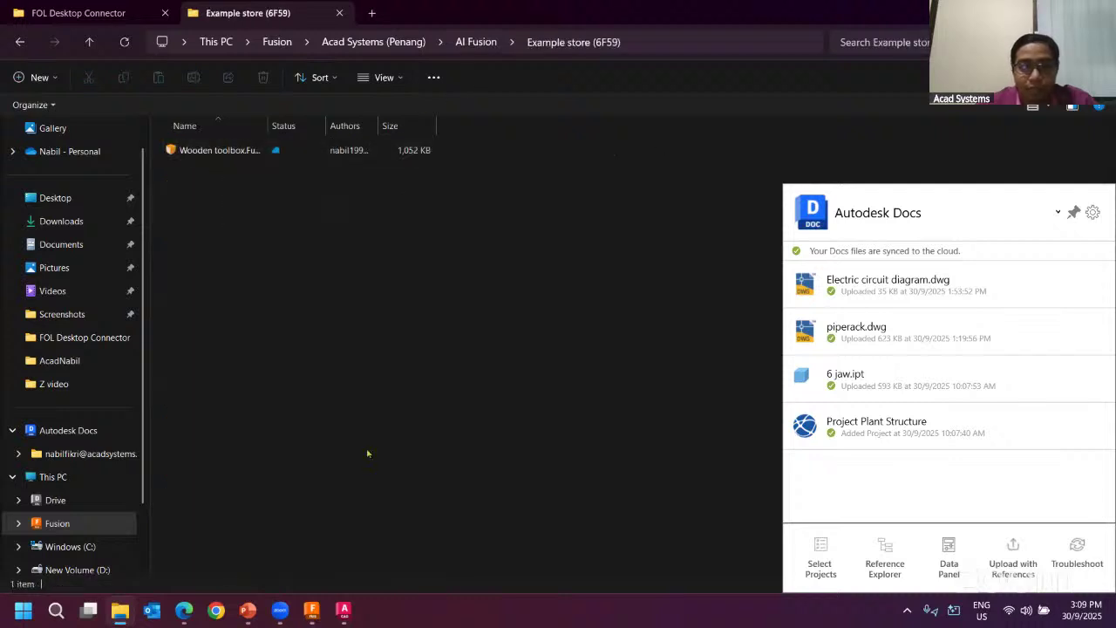
- Switch to Autodesk Fusion, refresh the AI Fusion project and check the contents of Example store (6F59), returning to the project list
left_click(324, 615)
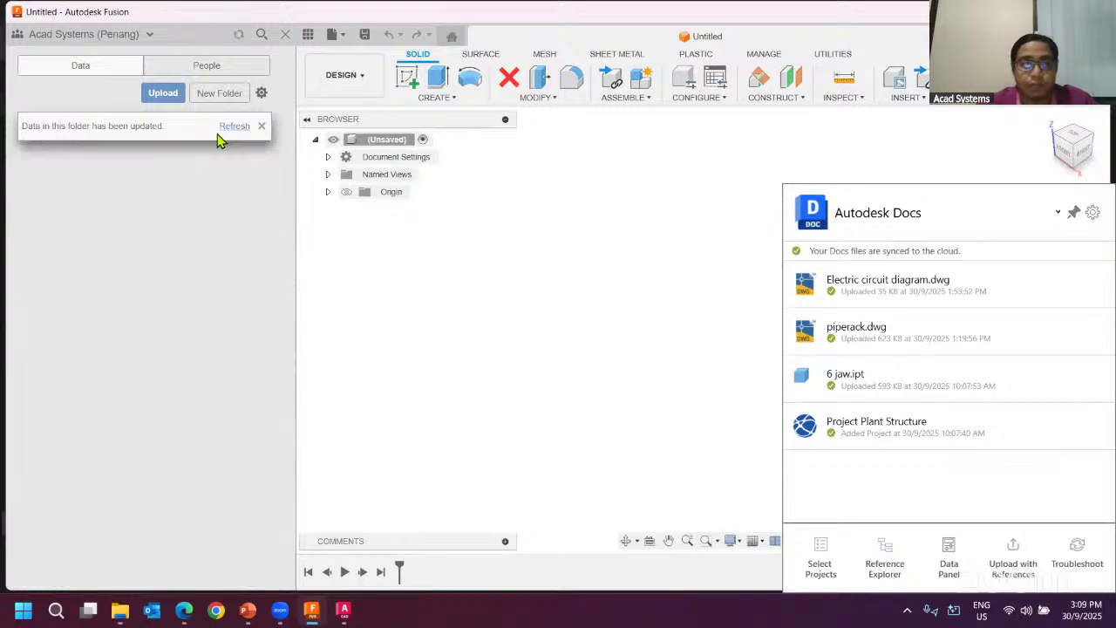
left_click(229, 126)
scroll(250, 305, "down", 10)
scroll(249, 299, "down", 3)
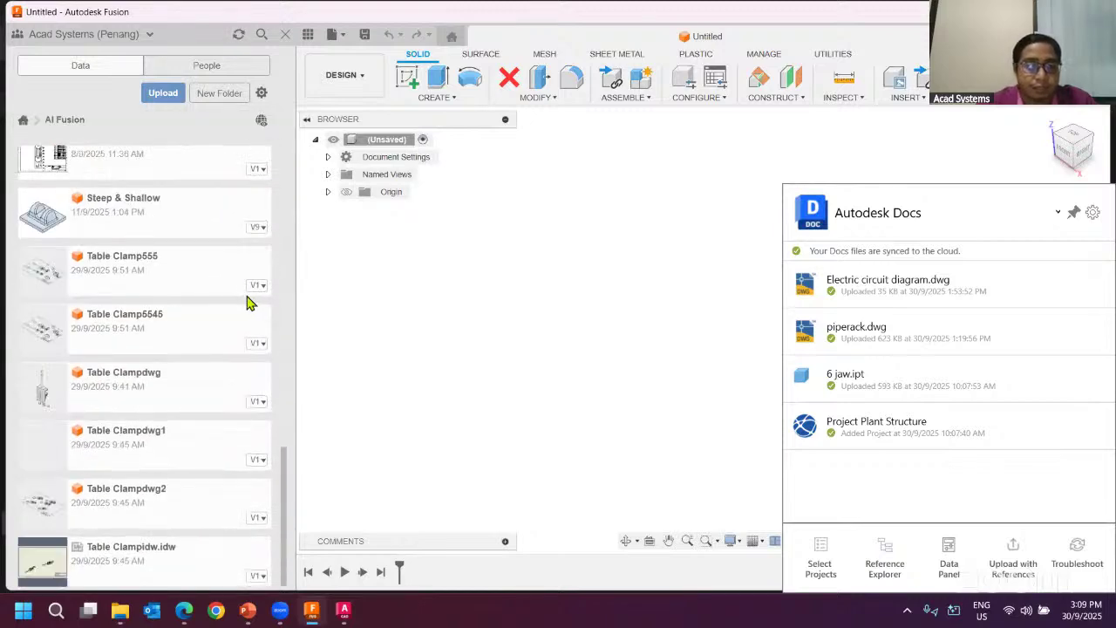
scroll(237, 314, "up", 15)
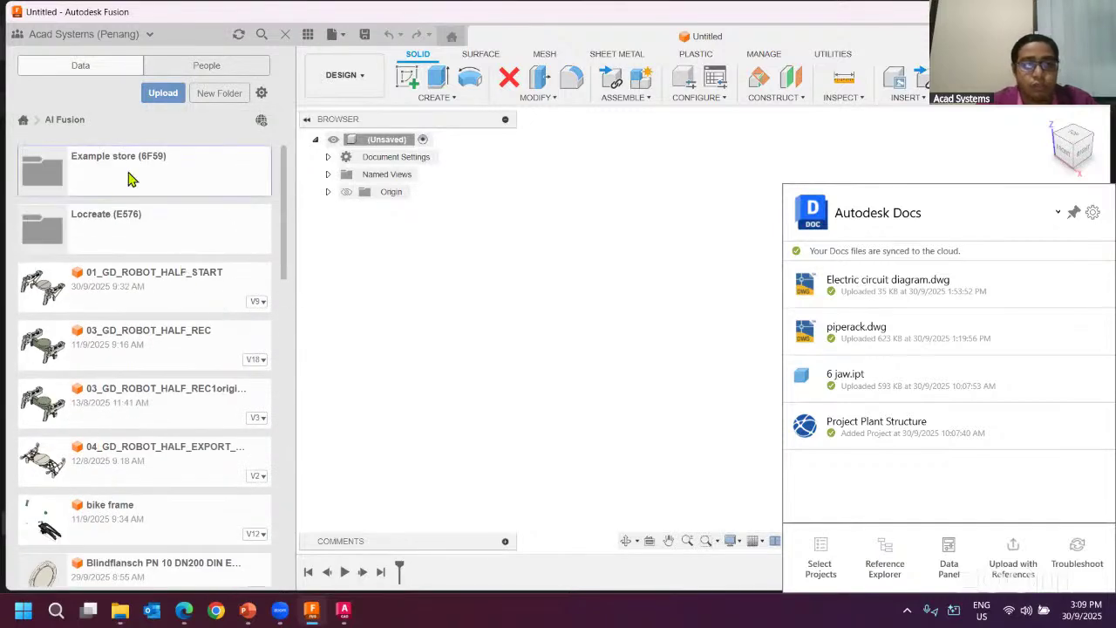
left_click(132, 176)
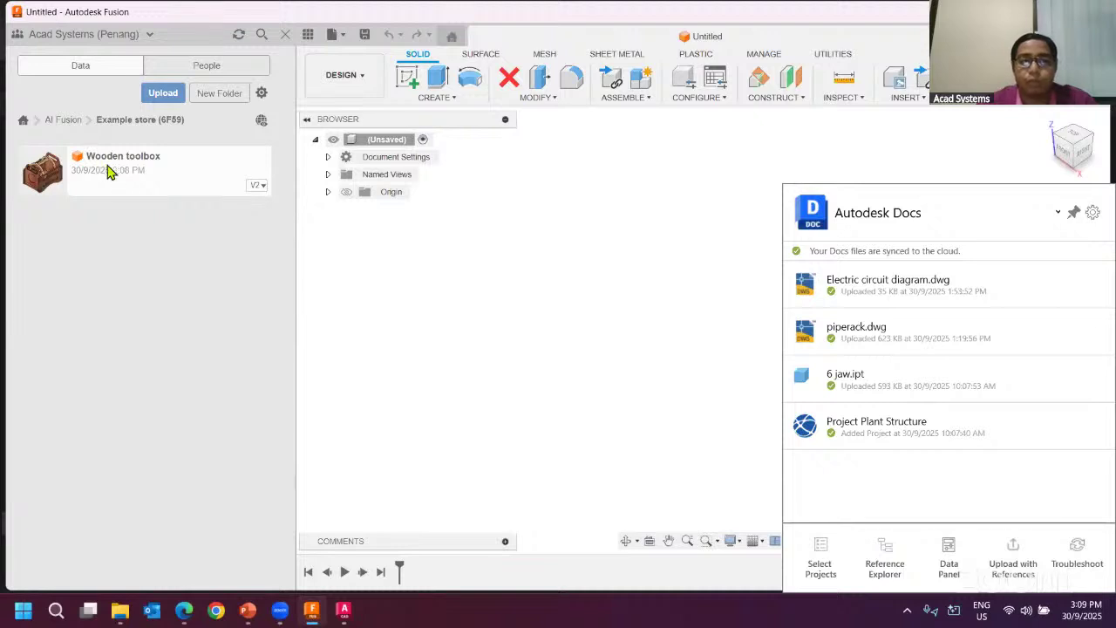
left_click(61, 121)
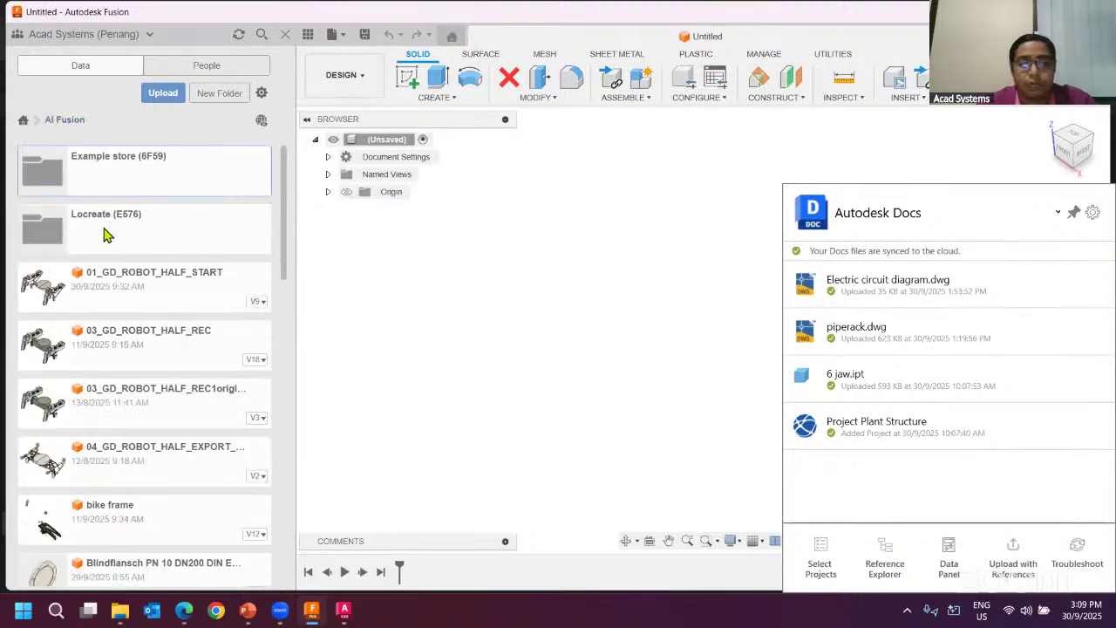
- Switch to File Explorer and review the extended file options available for the Wooden toolbox design
left_click(312, 612)
right_click(232, 153)
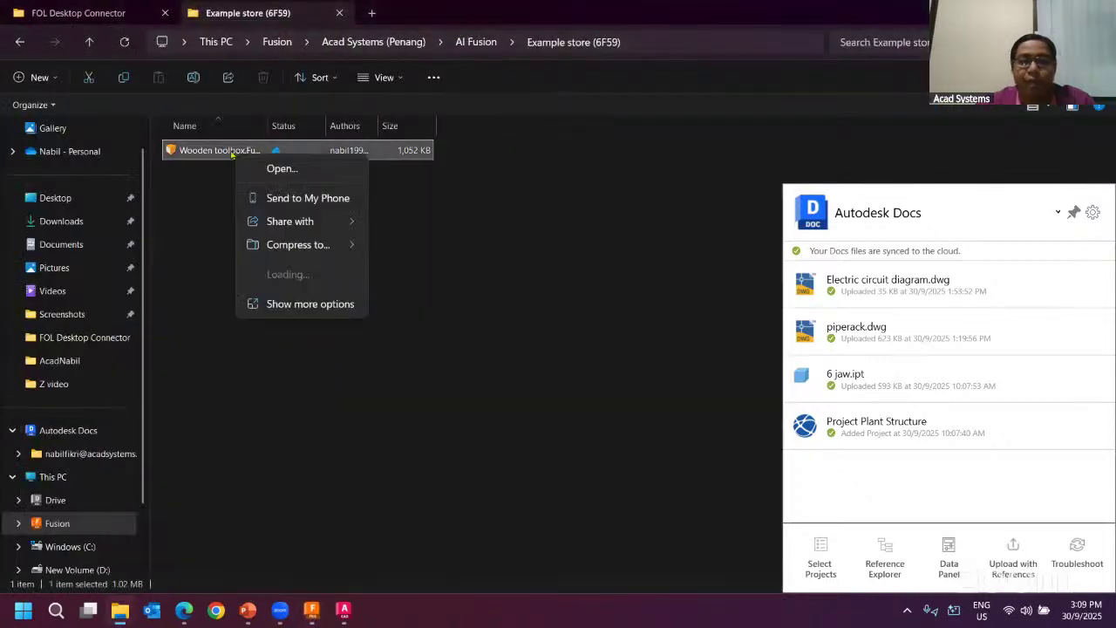
mouse_move(260, 239)
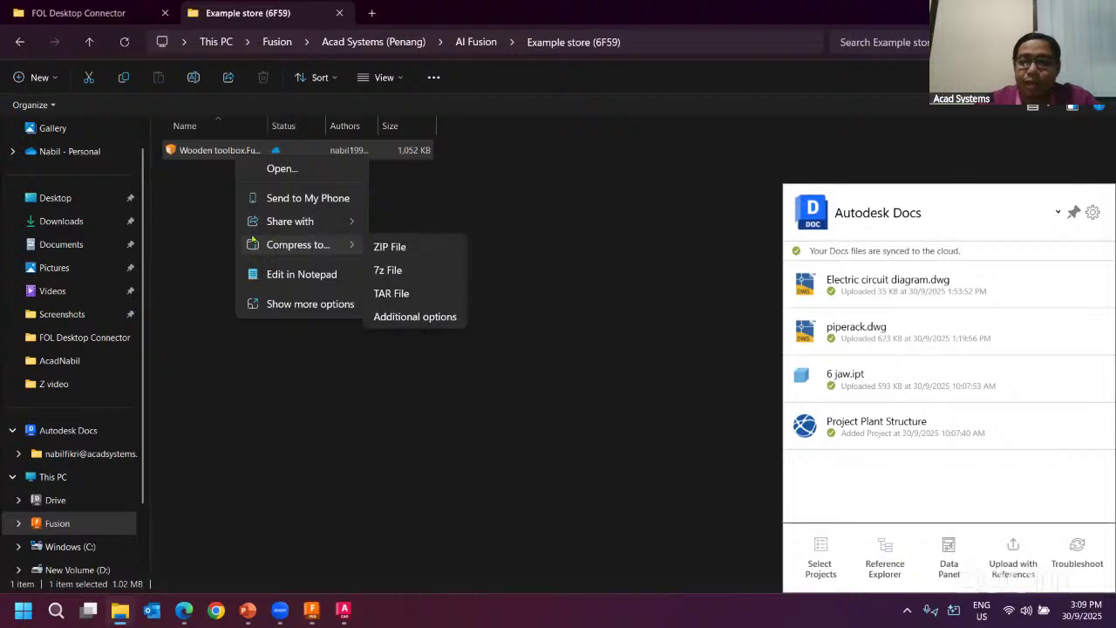
left_click(297, 304)
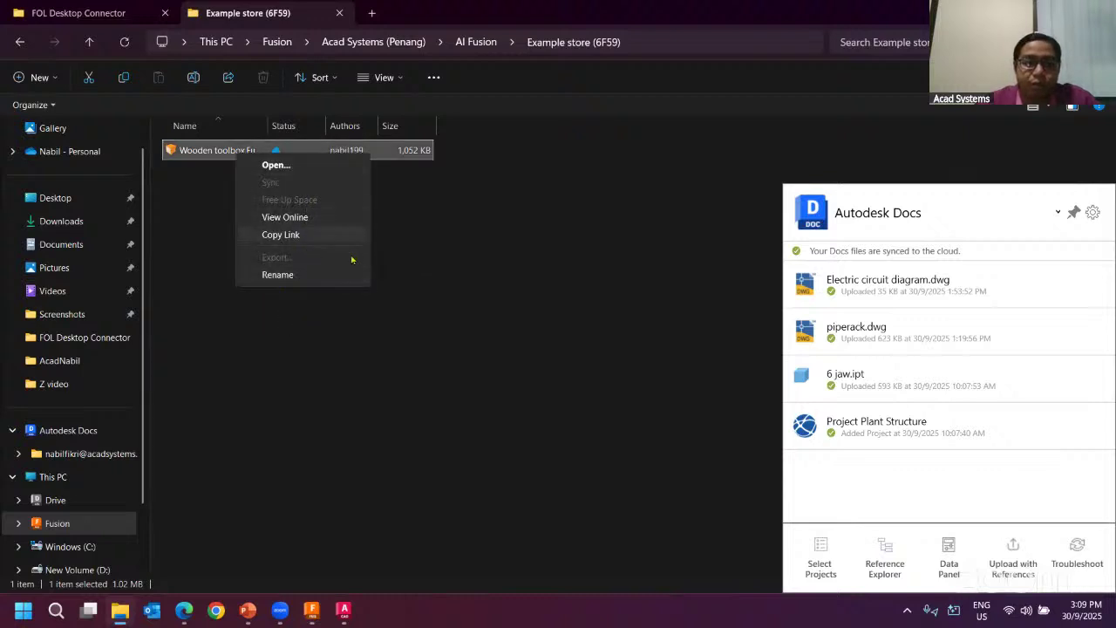
left_click(444, 238)
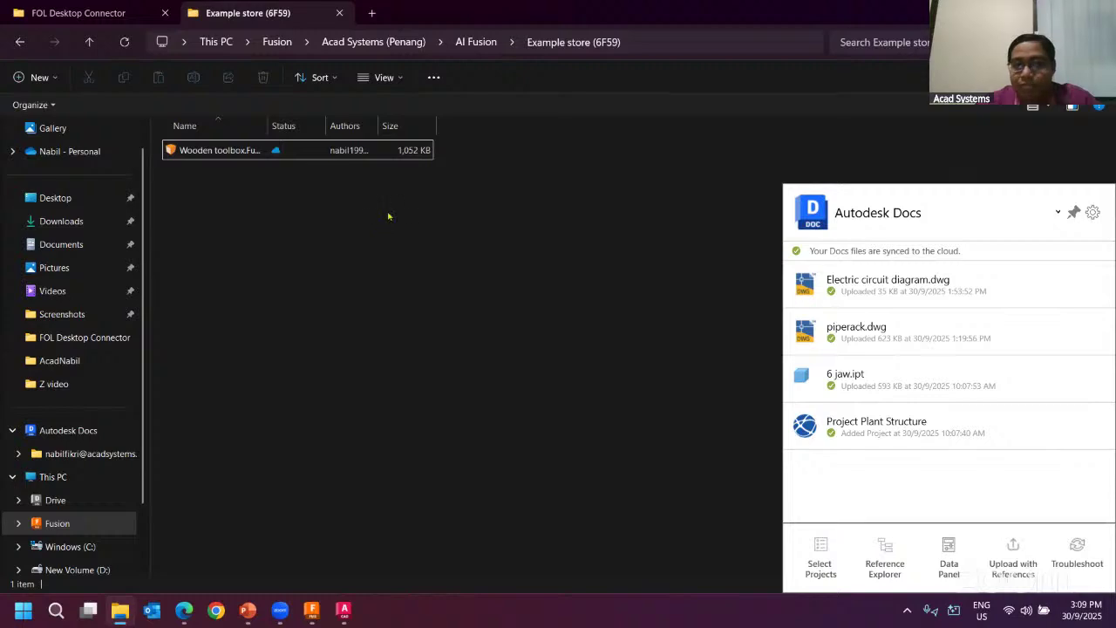
- Open the AI Fusion project folder of the Acad Systems (Penang) hub in a new File Explorer tab
left_click(371, 12)
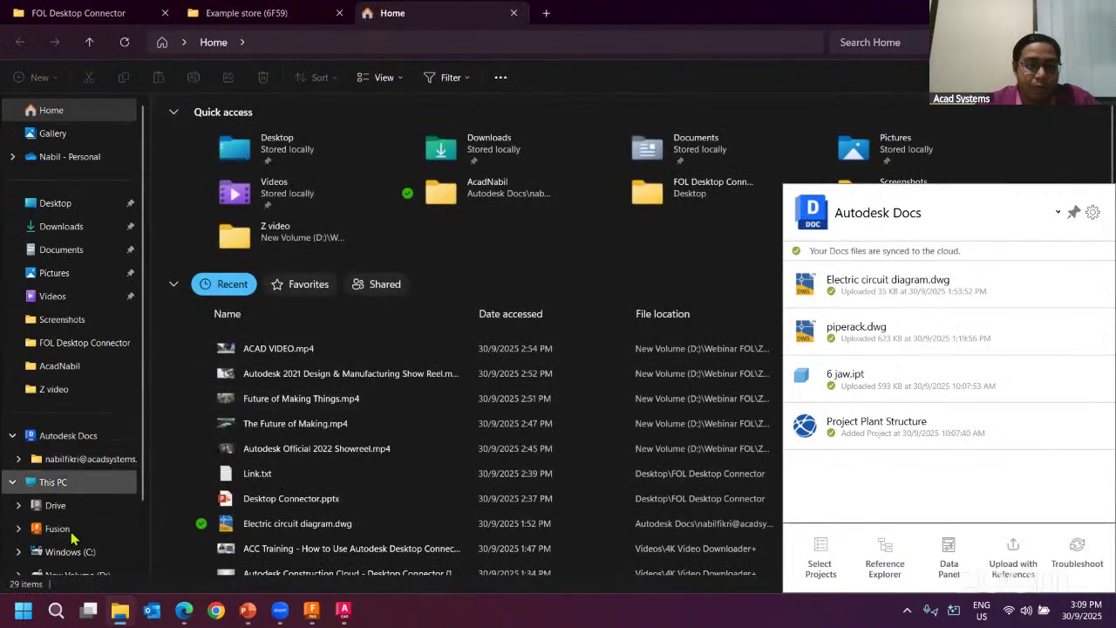
left_click(88, 529)
double_click(245, 157)
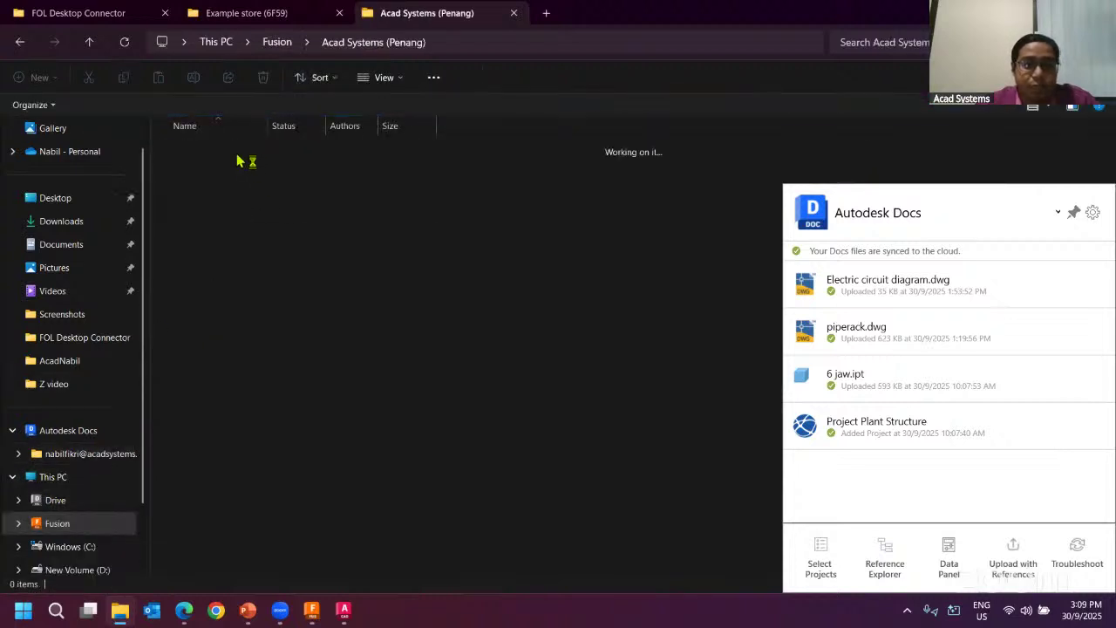
left_click(206, 173)
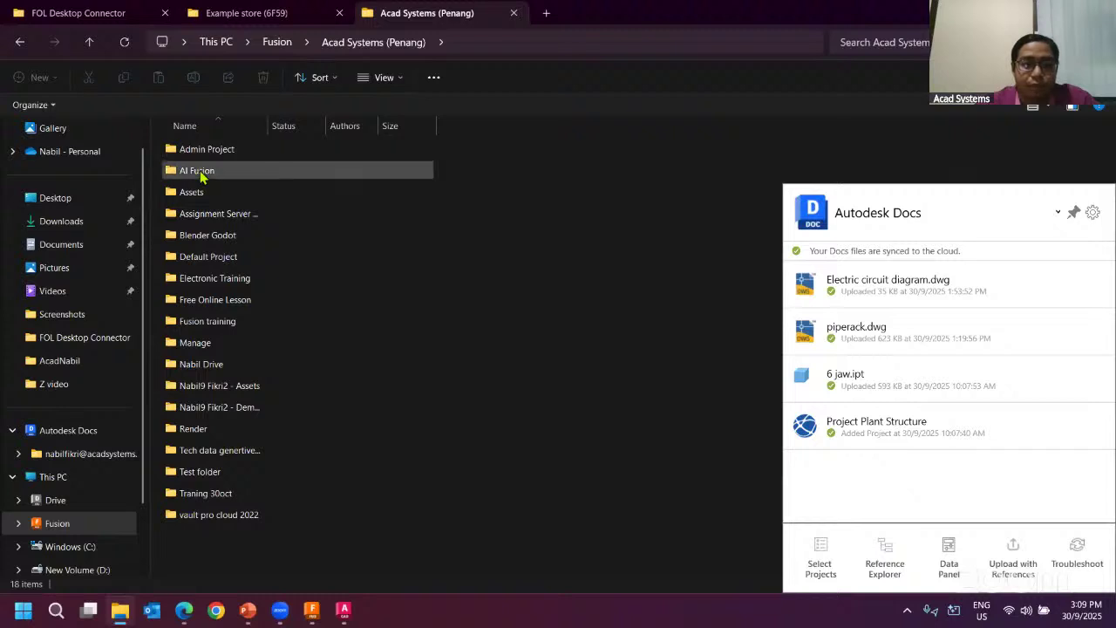
double_click(205, 172)
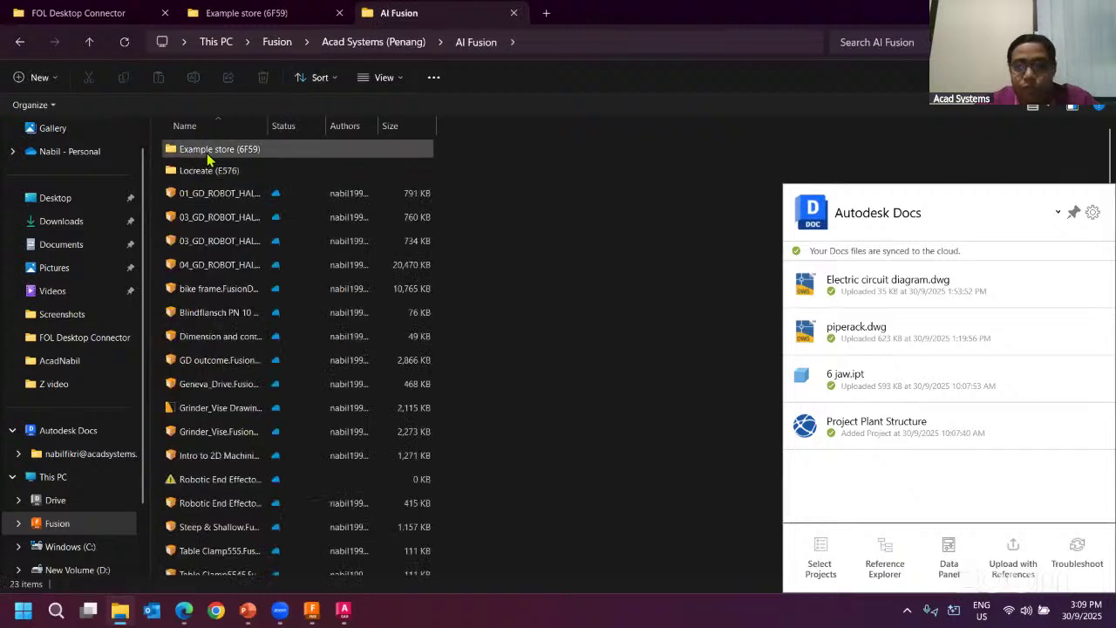
- Open the Locreate (E576) folder and move the Wooden toolbox design into it from Example store (6F59)
left_click(206, 178)
double_click(197, 178)
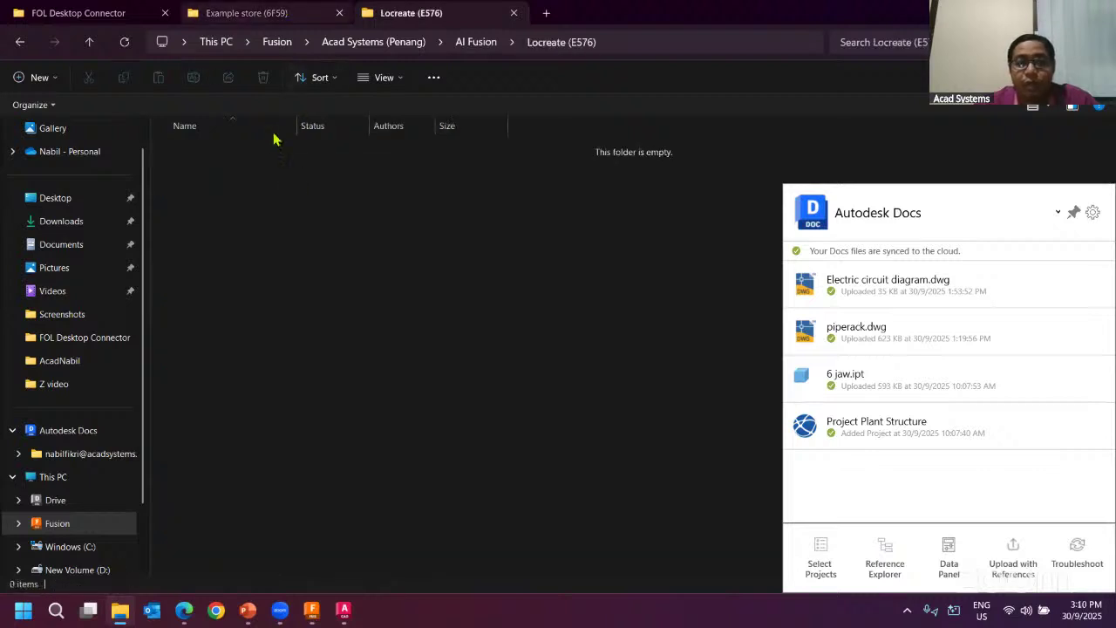
left_click_drag(202, 152, 358, 218)
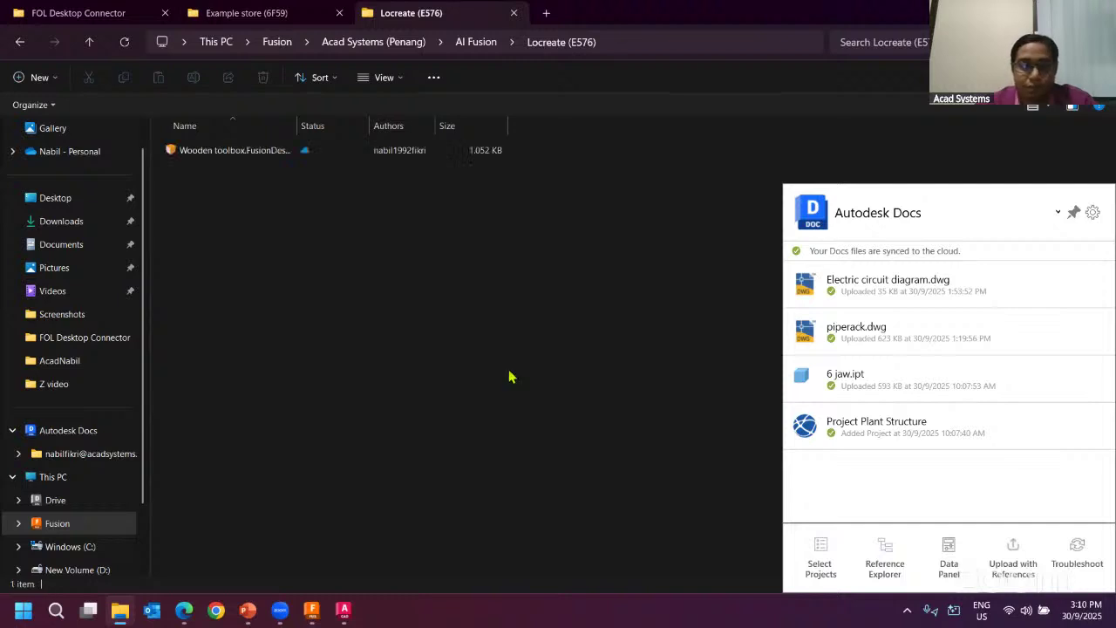
- Switch to Autodesk Fusion and check the contents of the Locreate (E576) folder, then return to File Explorer
left_click(312, 611)
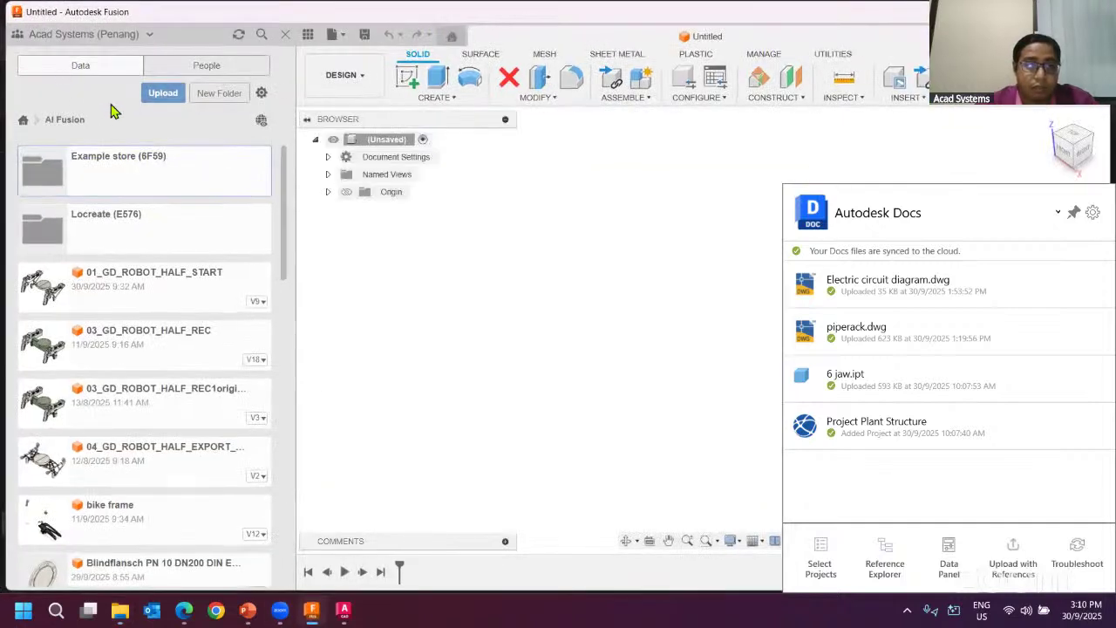
left_click(81, 229)
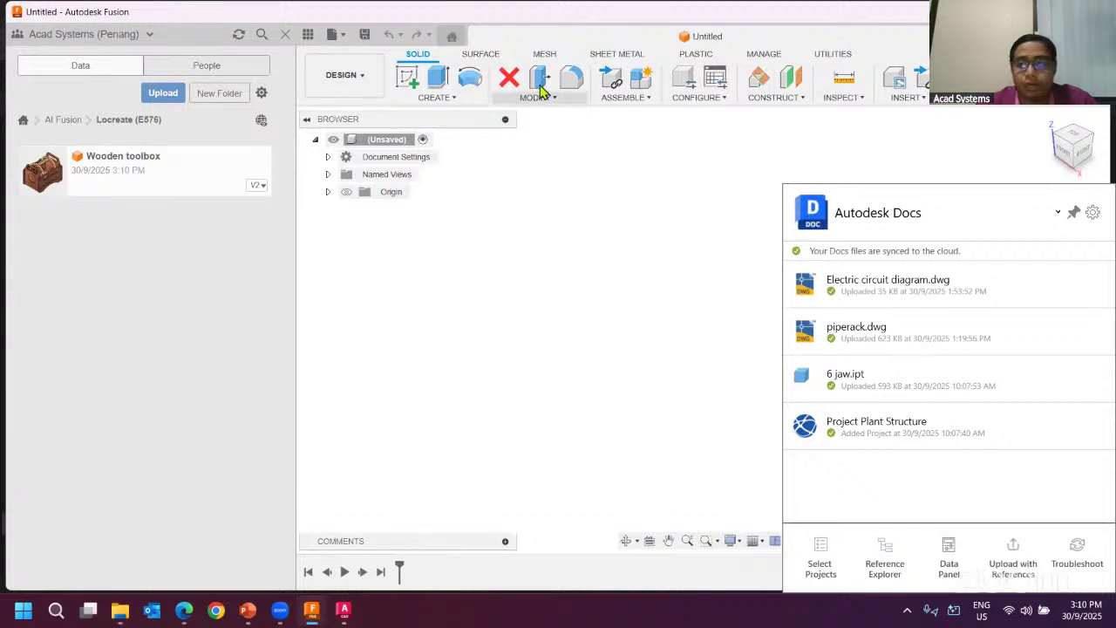
left_click(1029, 11)
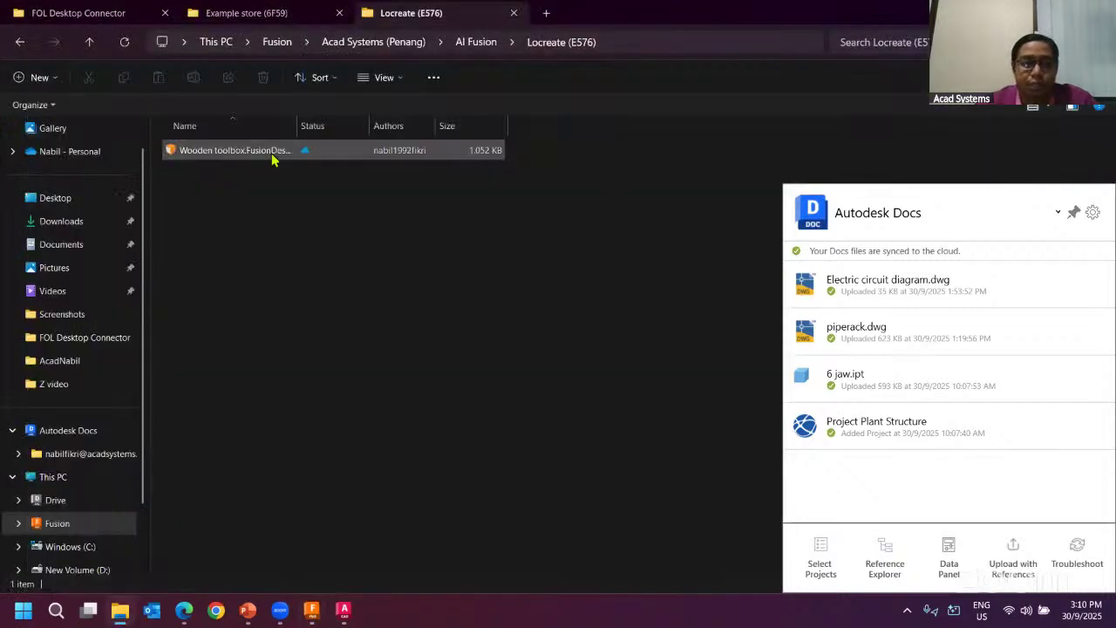
- View the Wooden toolbox design online in the web browser, close its page, and return to File Explorer
right_click(253, 157)
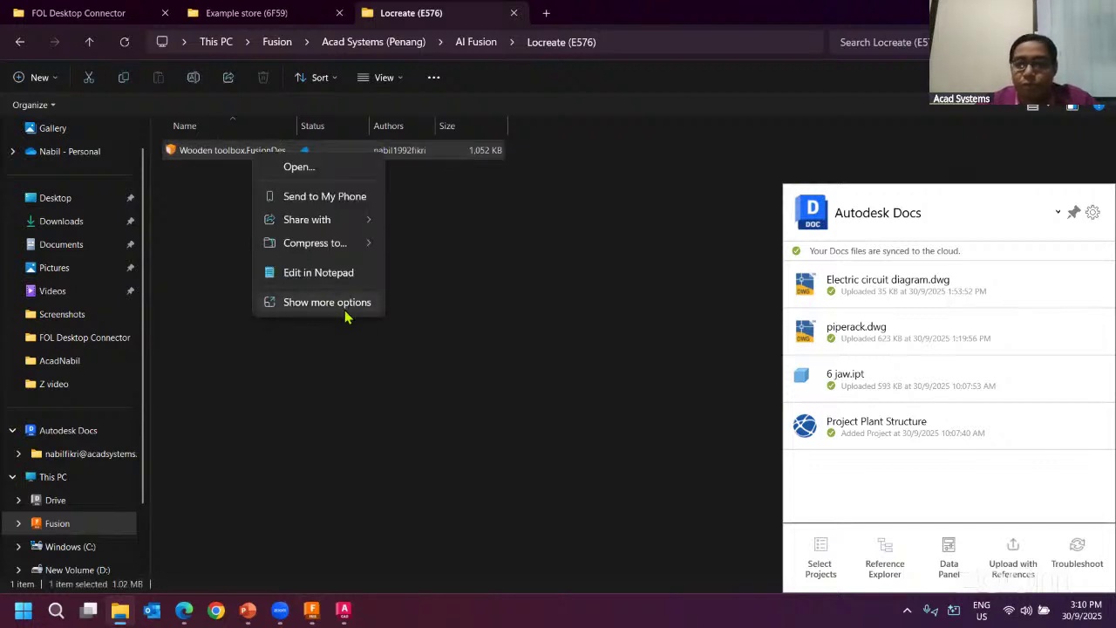
left_click(541, 202)
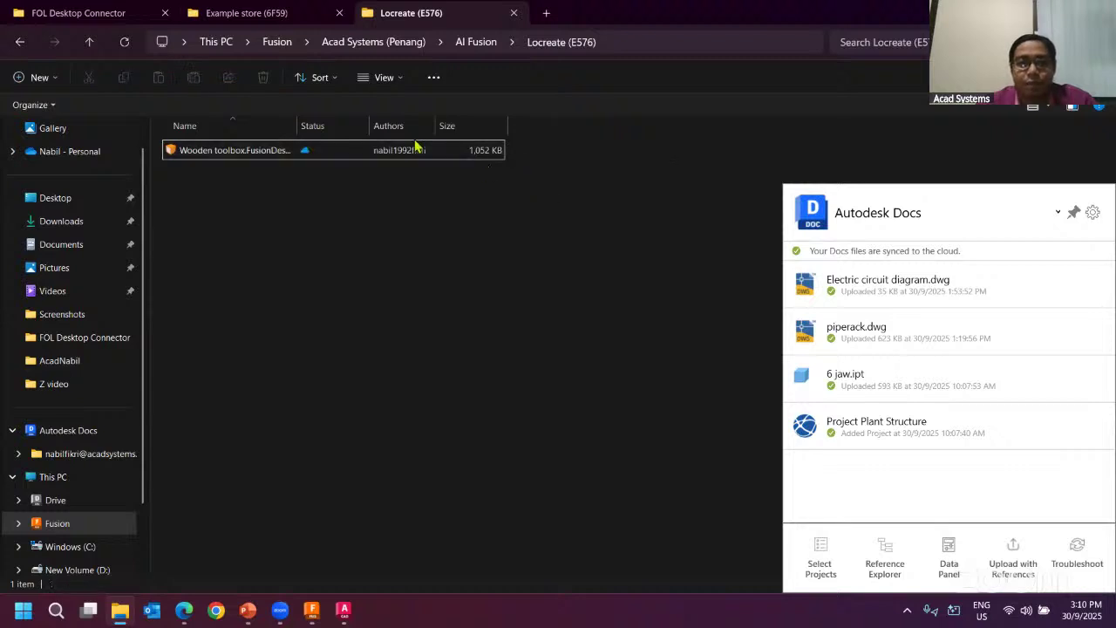
right_click(266, 157)
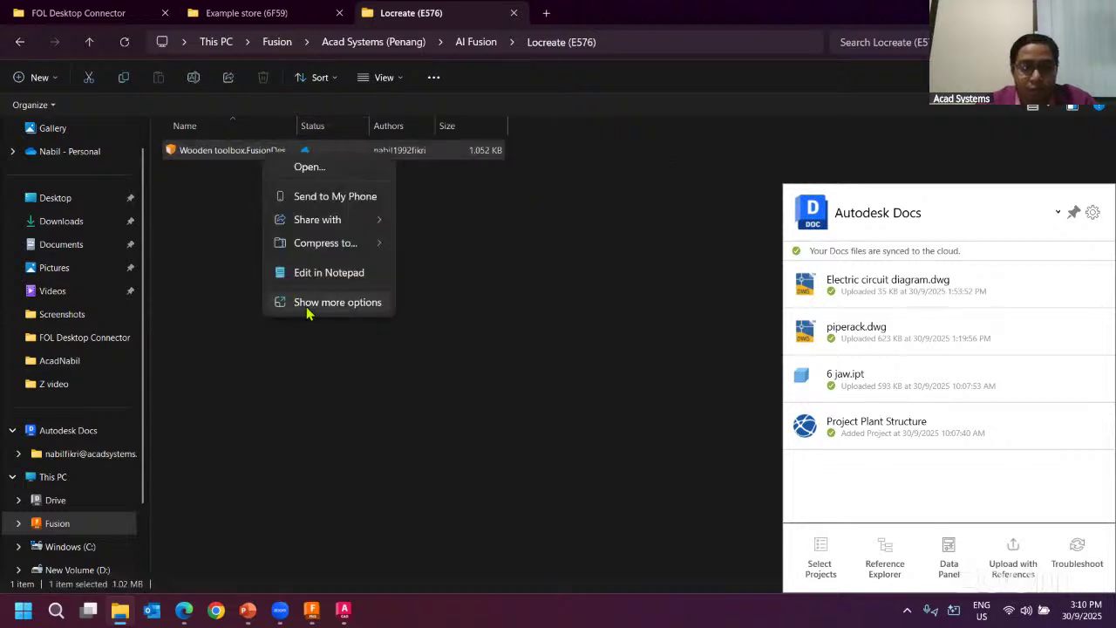
left_click(314, 304)
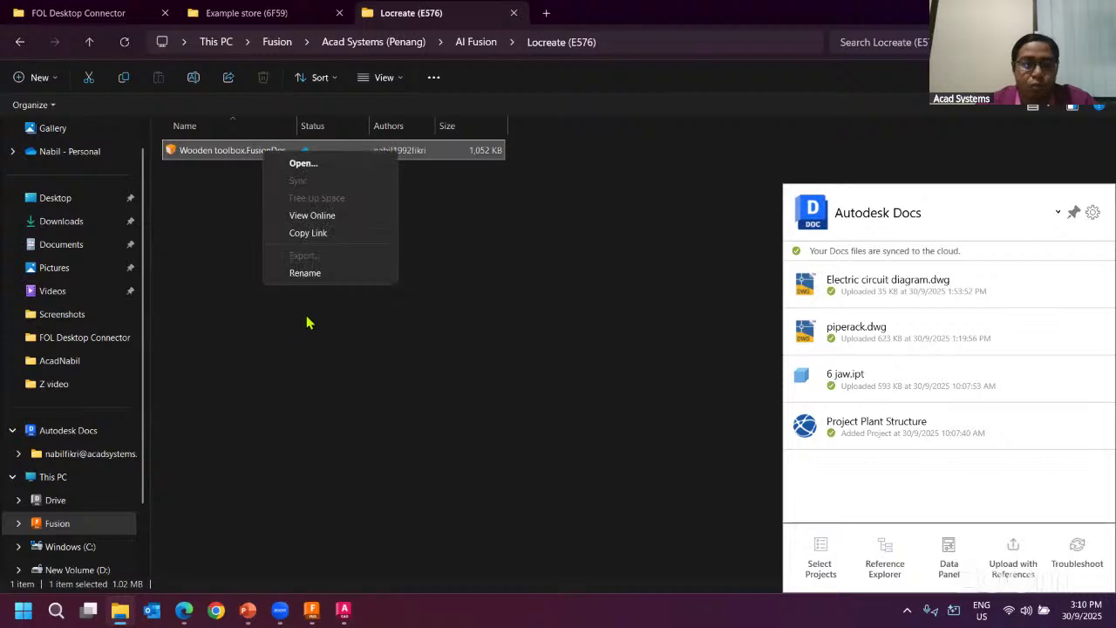
left_click(307, 217)
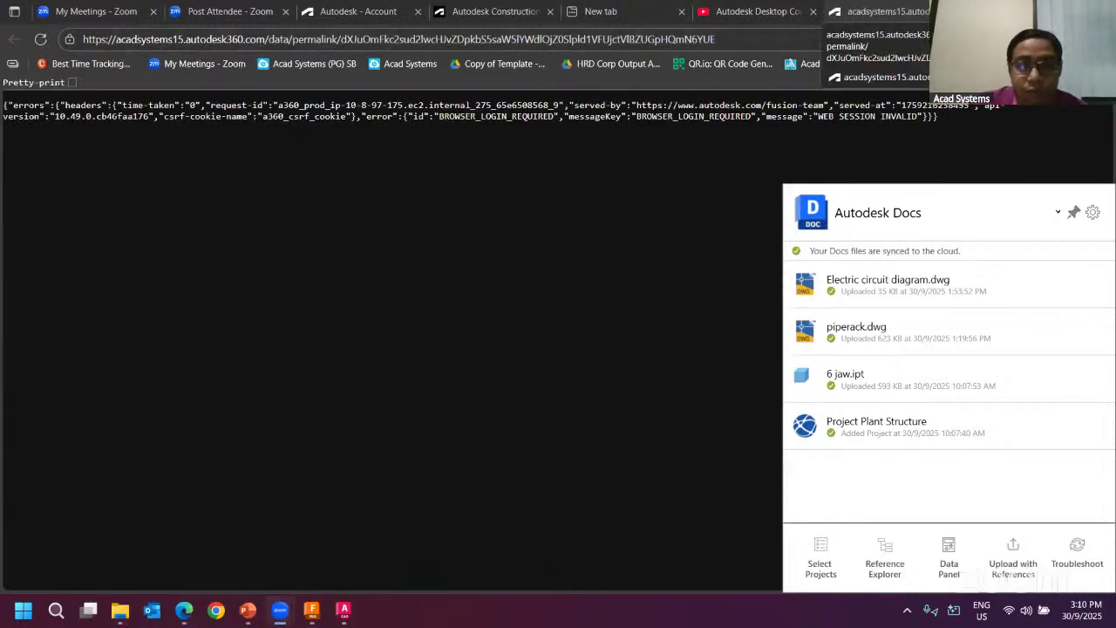
key("ctrl+w")
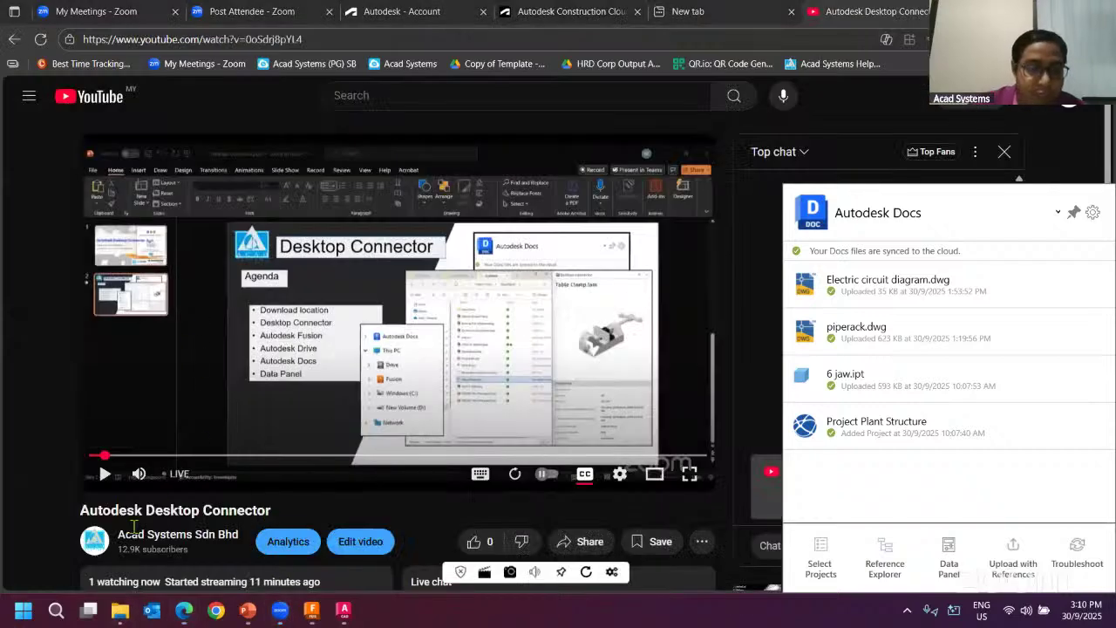
mouse_move(127, 615)
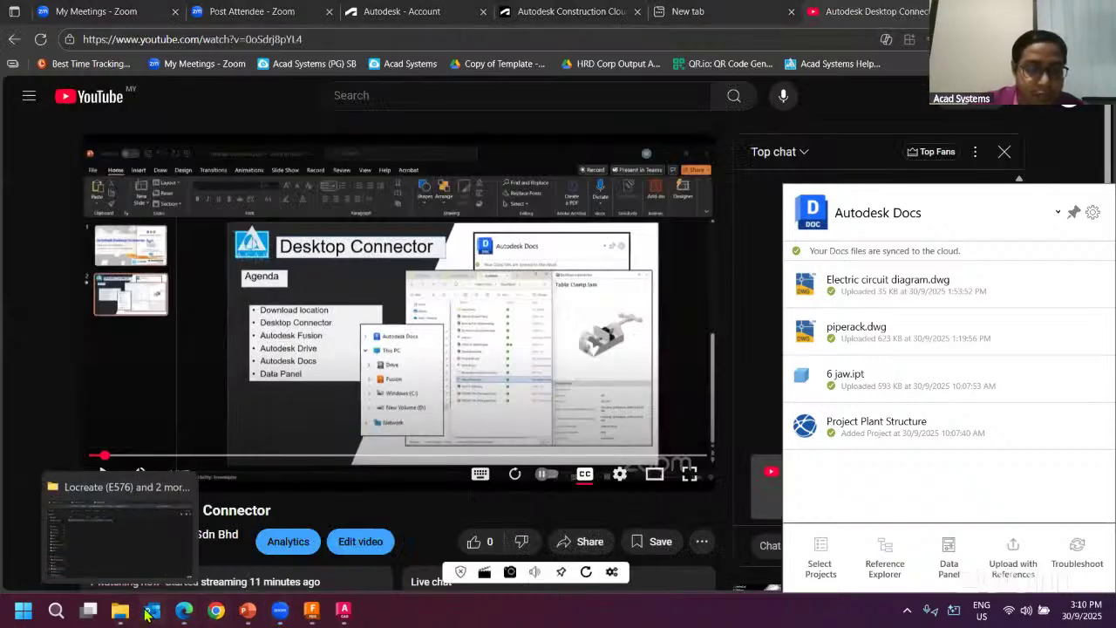
left_click(160, 539)
- Copy the web link of the Wooden toolbox design and view the design online again
right_click(236, 160)
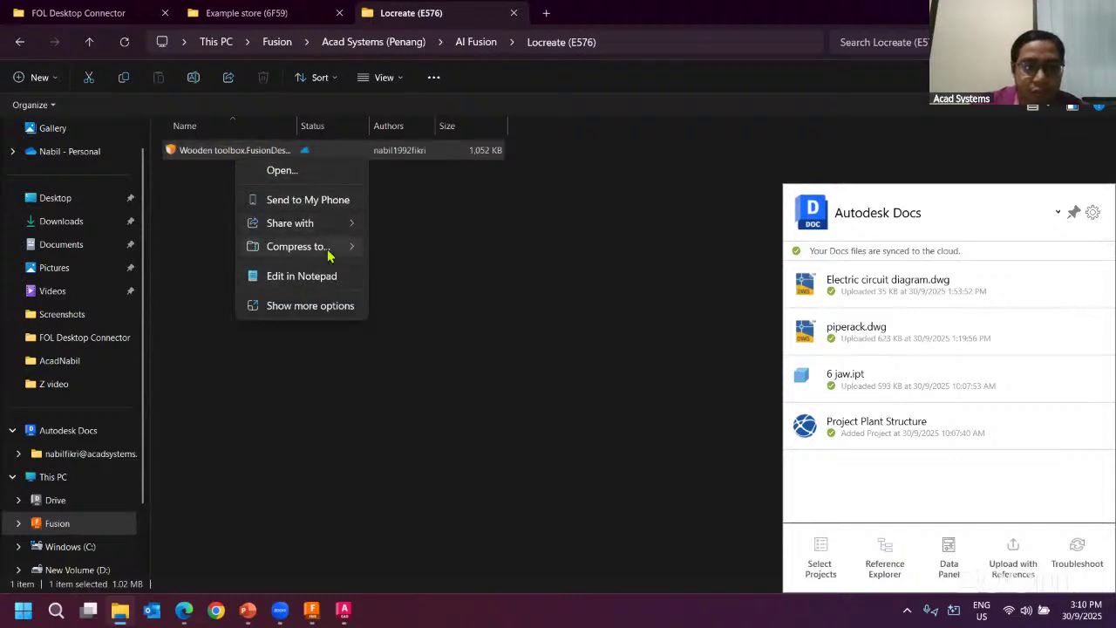
left_click(324, 306)
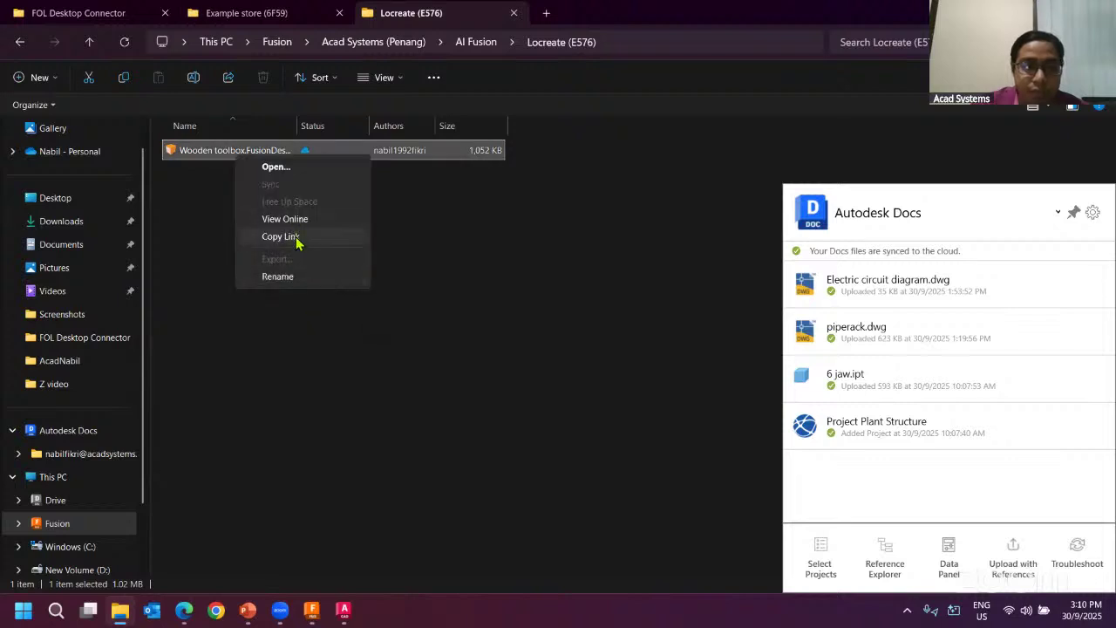
left_click(297, 243)
right_click(281, 155)
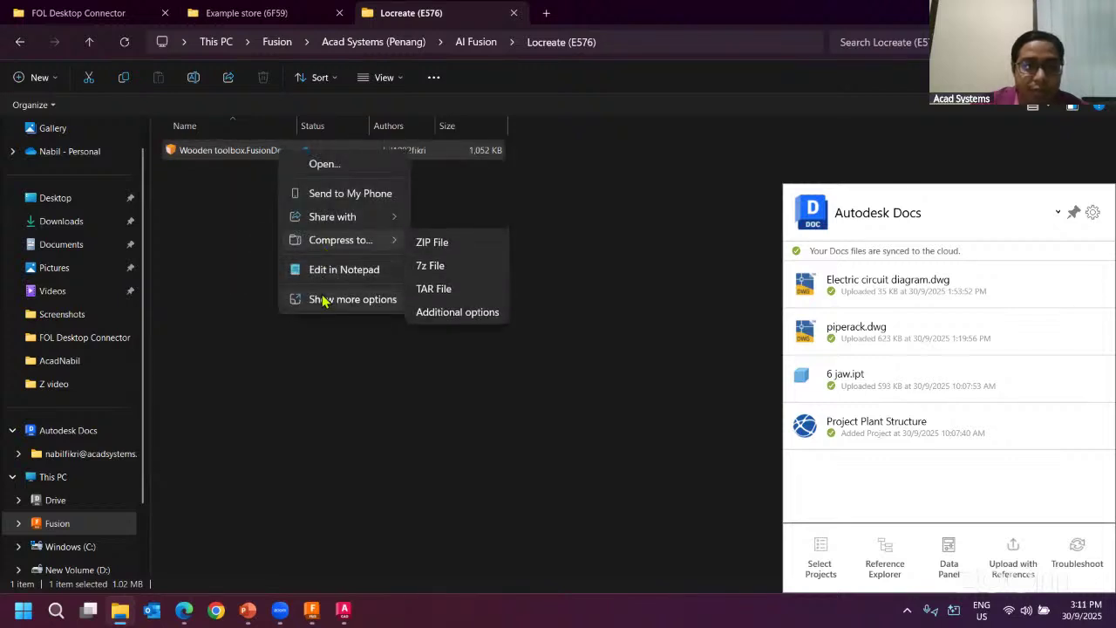
left_click(311, 299)
left_click(322, 217)
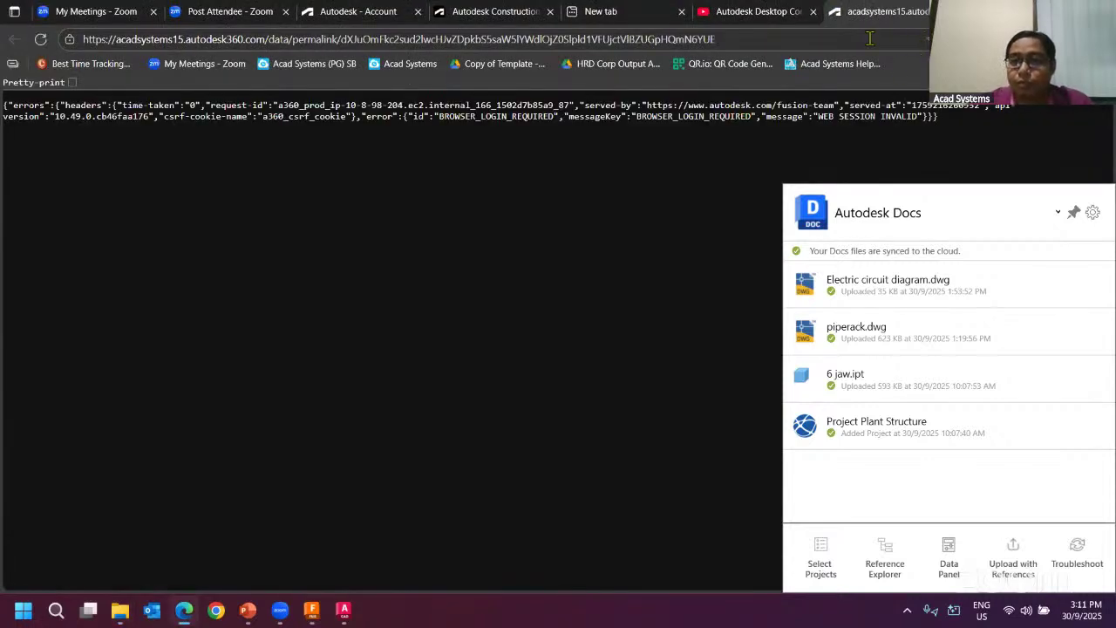
- Load the copied design link in another browser tab, close both design pages, and return to File Explorer
left_click(968, 13)
right_click(768, 39)
left_click(854, 221)
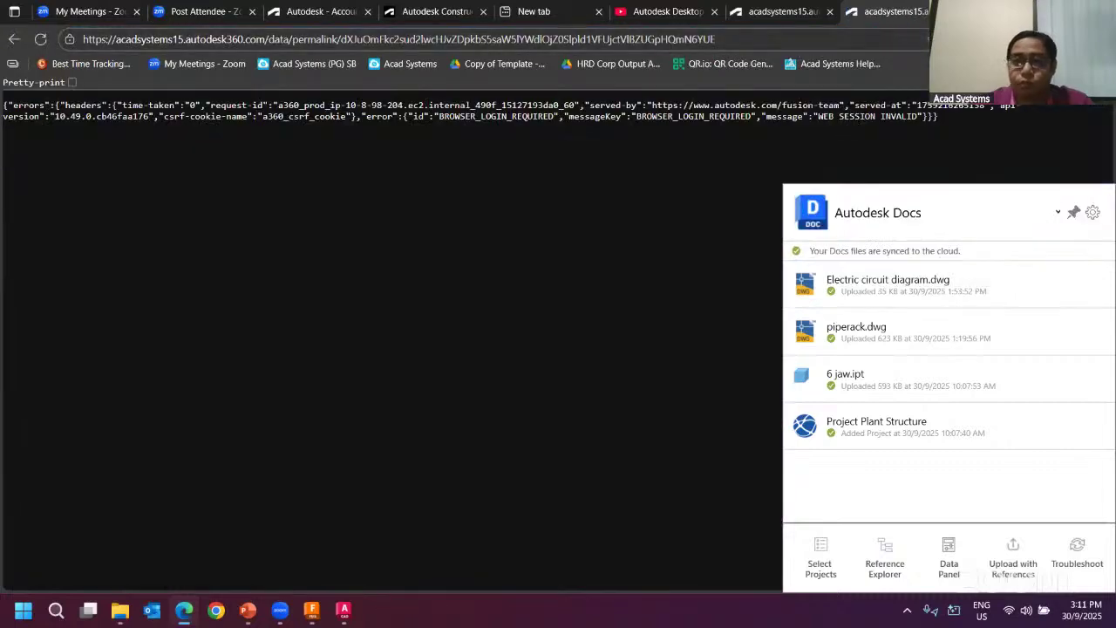
left_click(934, 12)
left_click(935, 12)
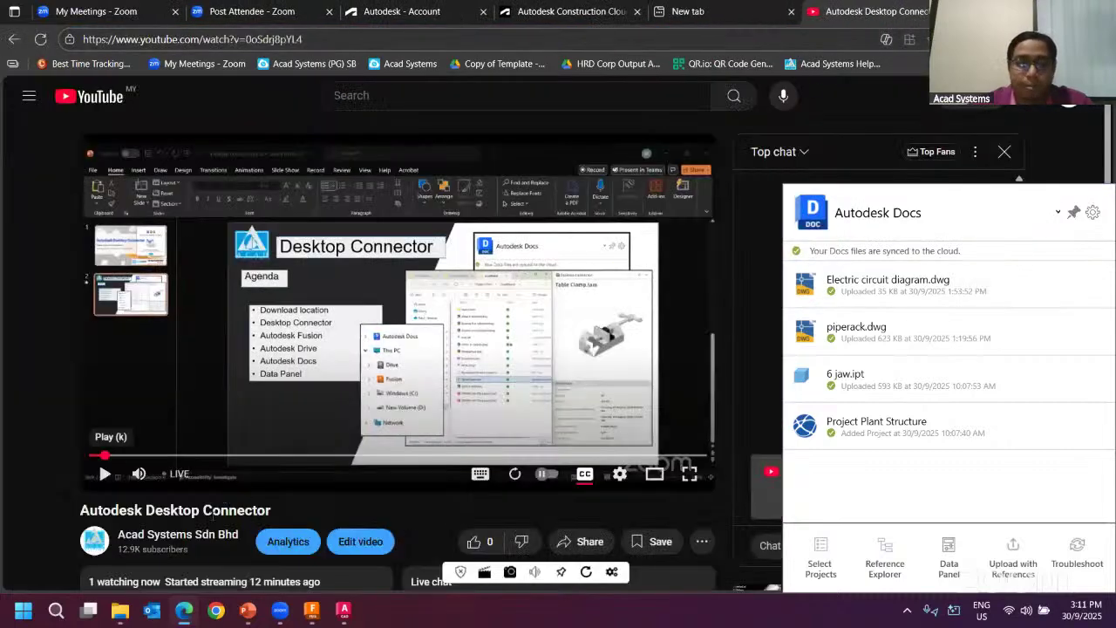
left_click(121, 610)
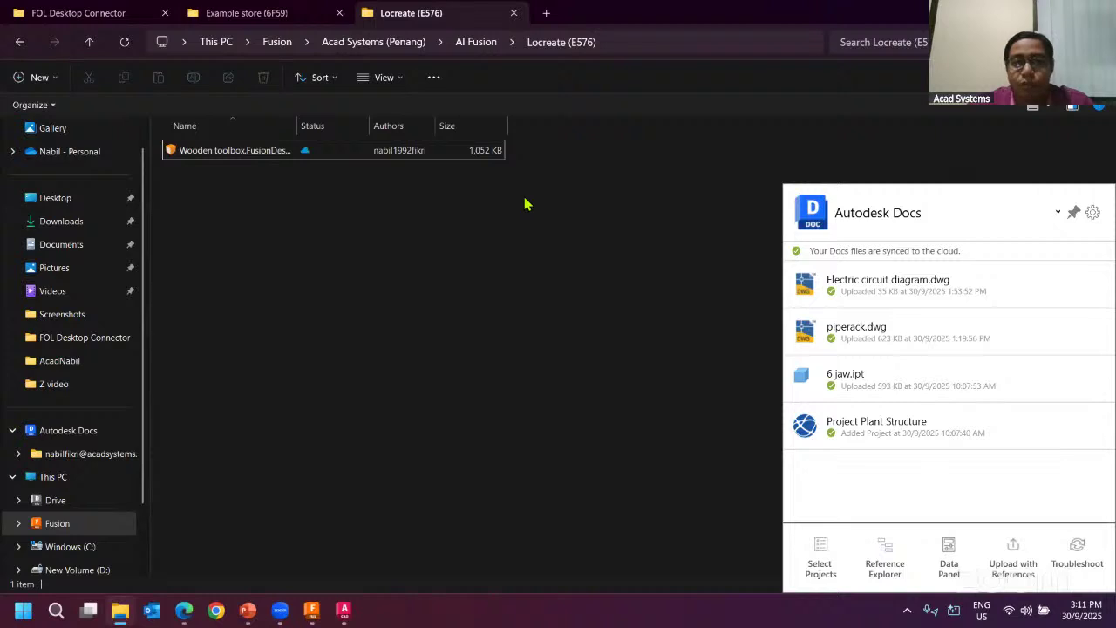
- Go back up to This PC and open the My Data folder of the Drive connector
left_click(375, 42)
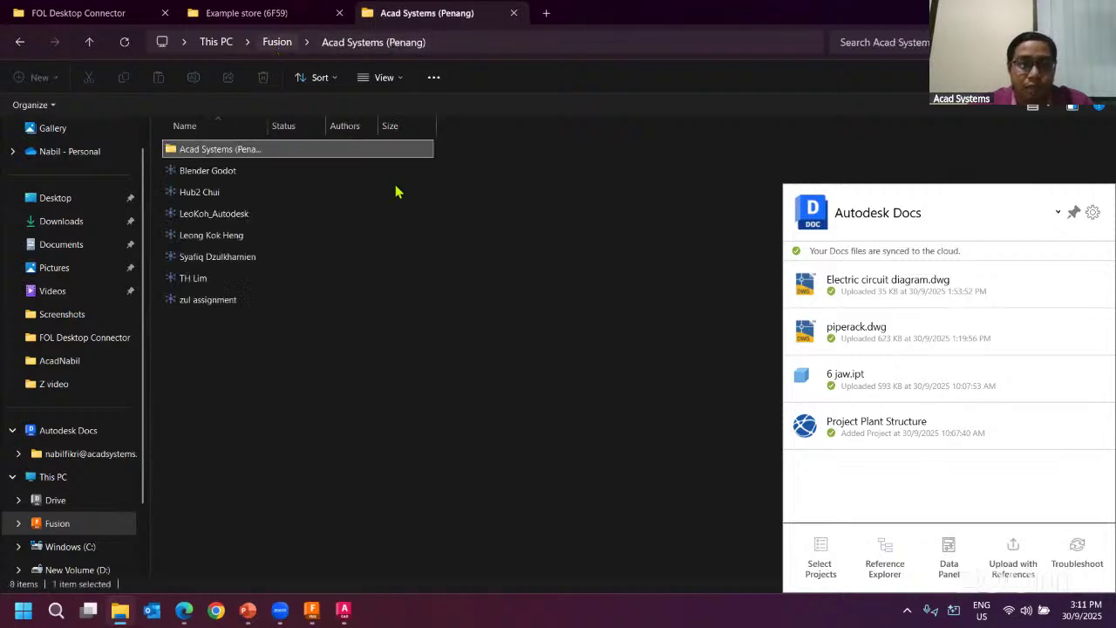
left_click(217, 43)
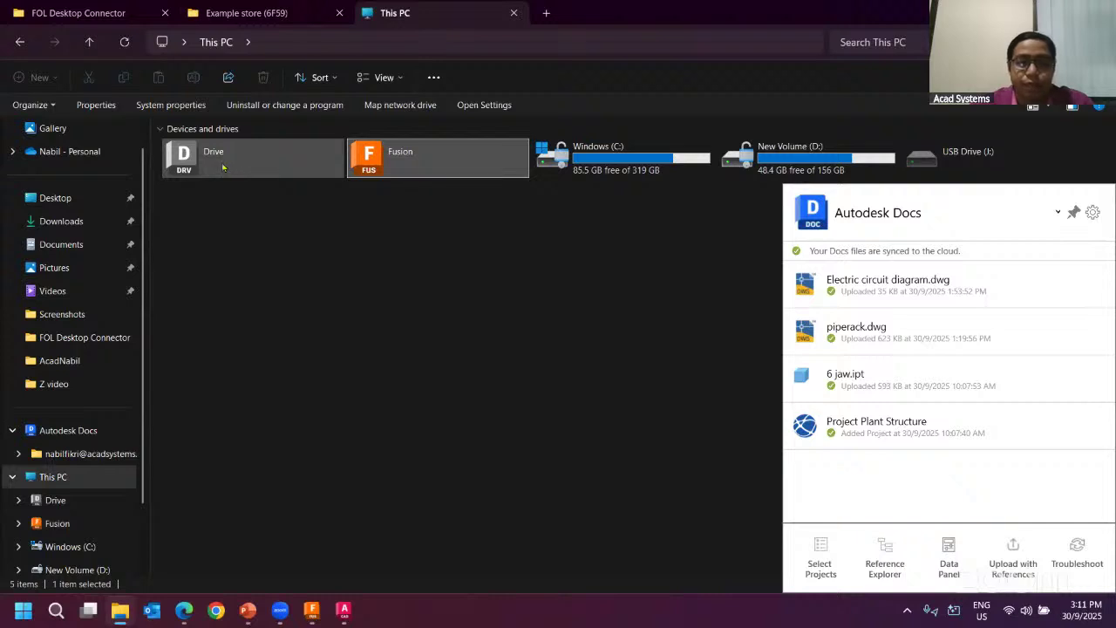
left_click(237, 164)
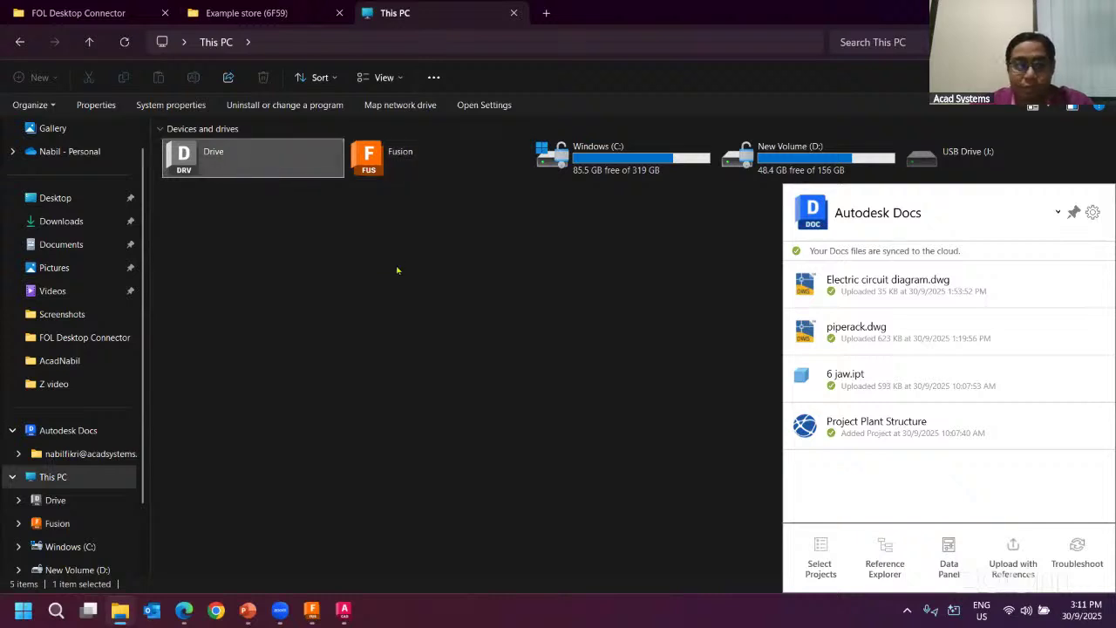
double_click(258, 169)
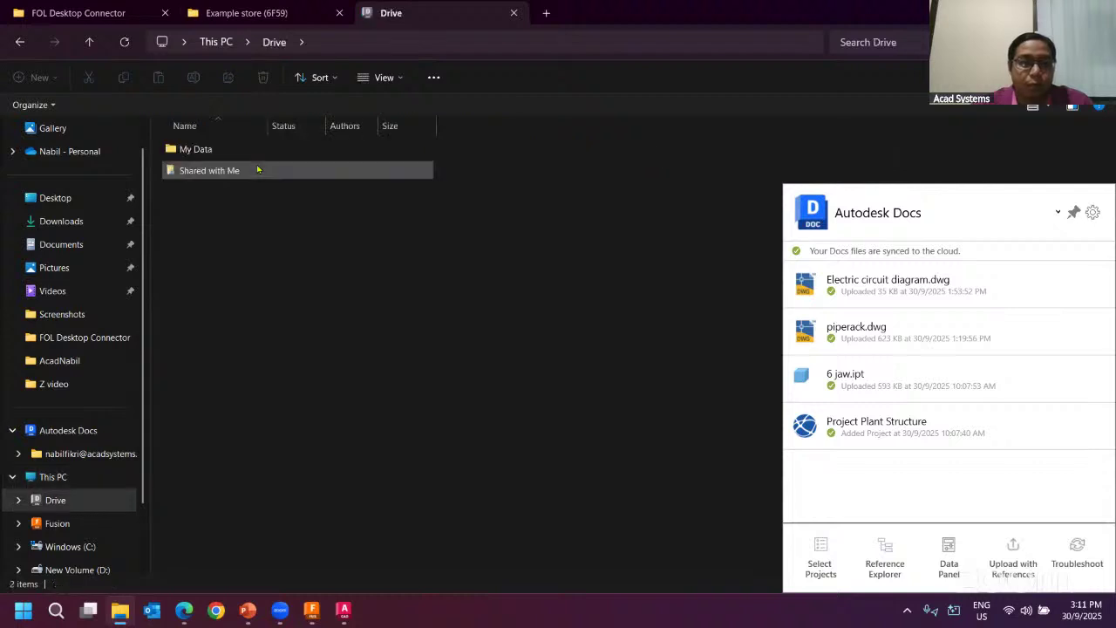
left_click(233, 156)
key("Return")
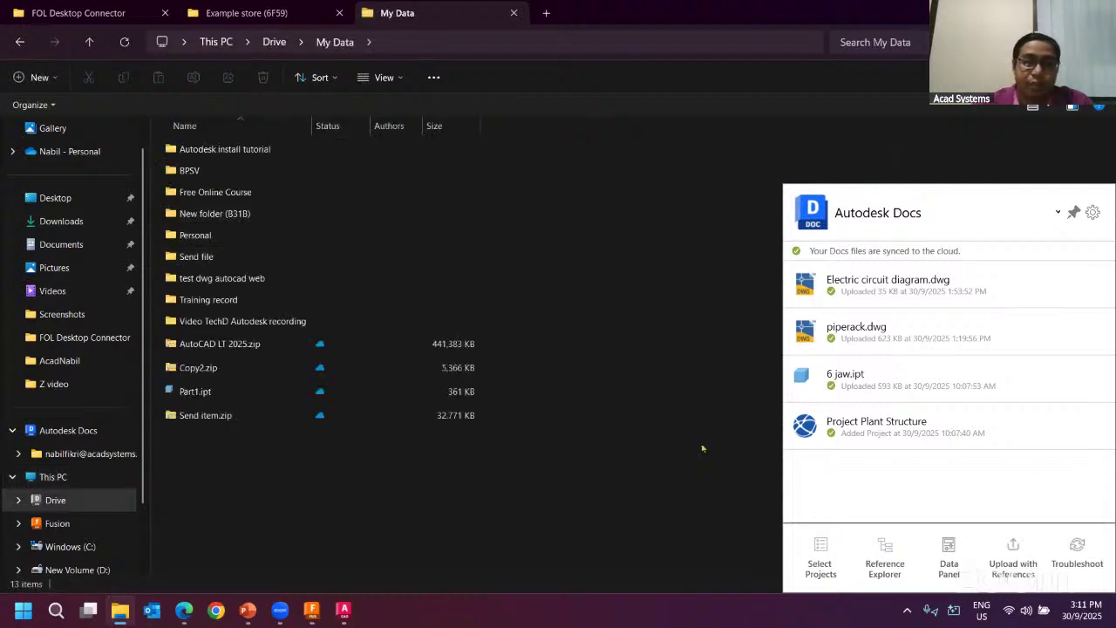
right_click(342, 294)
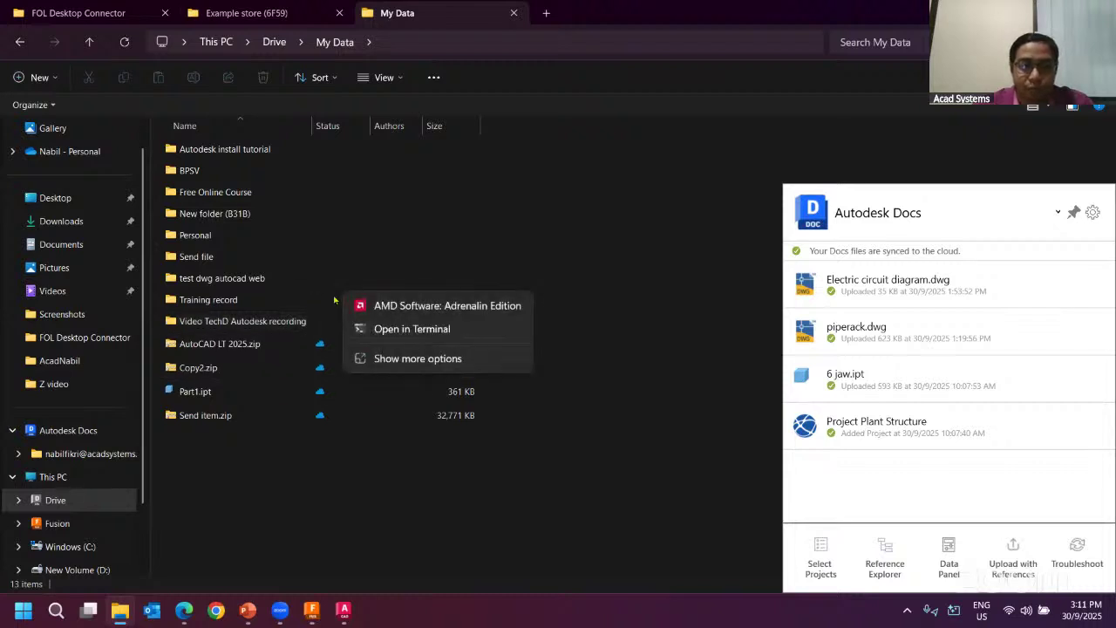
key("Escape")
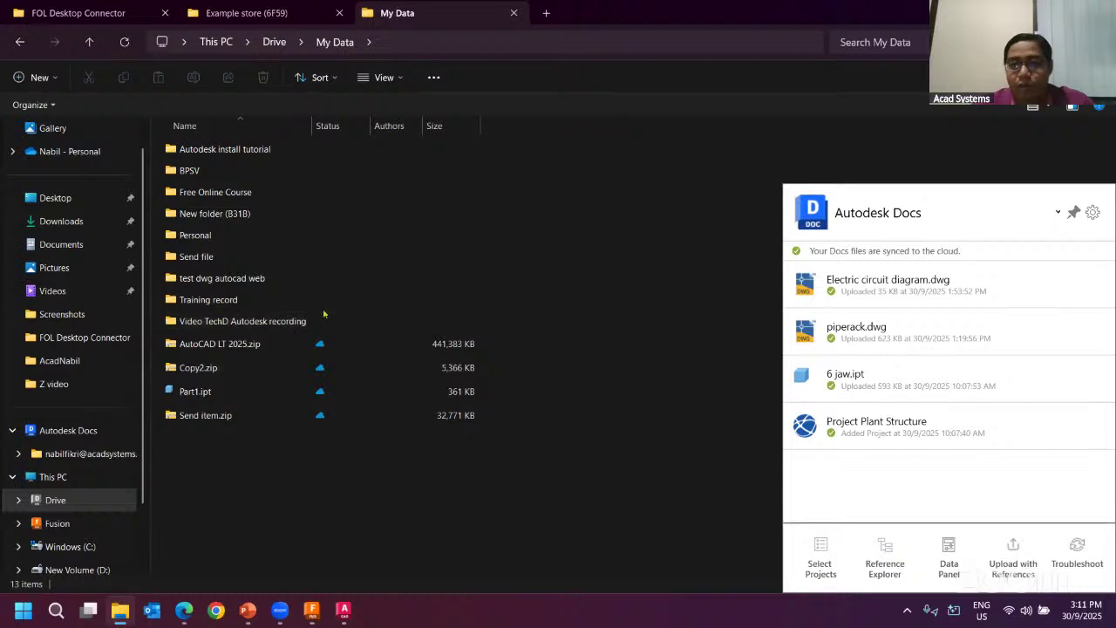
- Switch to the web browser, search for "autodesk drive" in a new tab, and open Autodesk Drive to review My Data
left_click(180, 615)
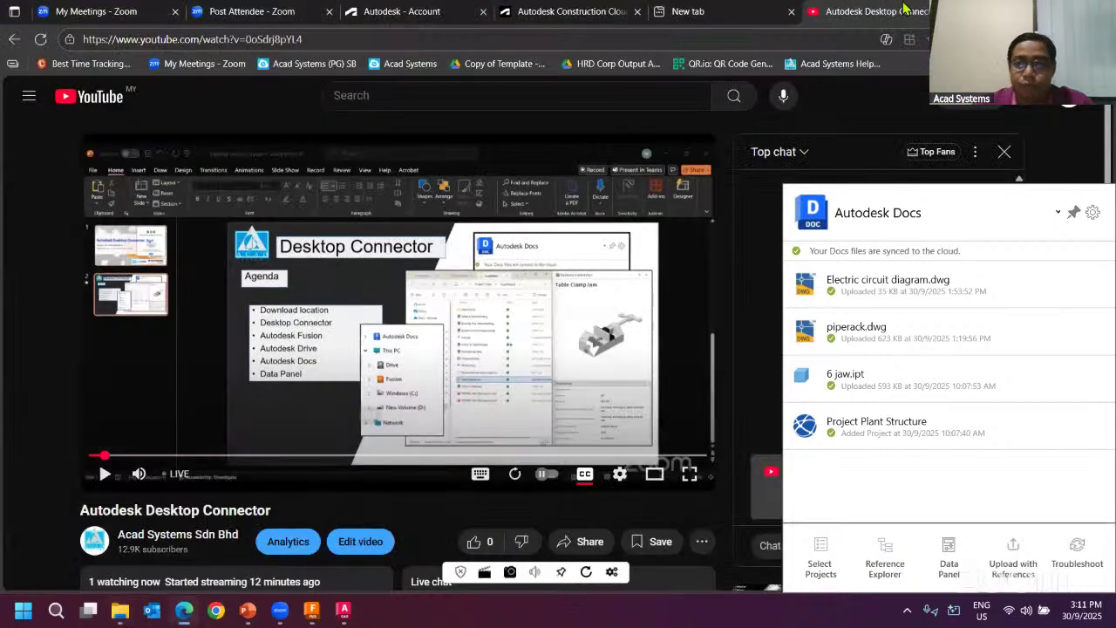
key("ctrl+t")
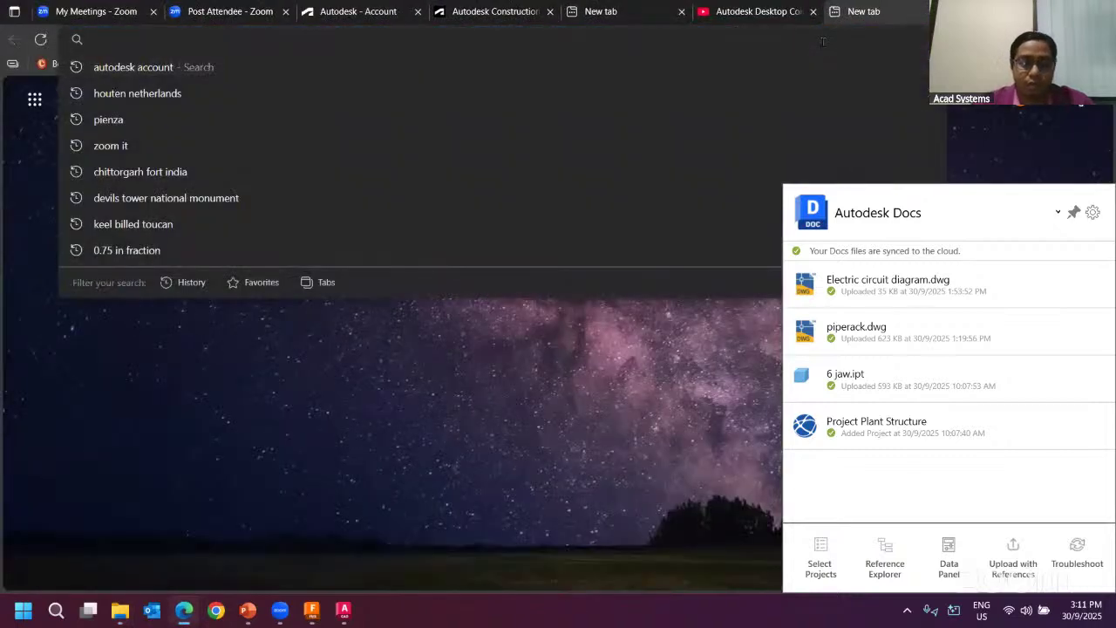
type("autodesk")
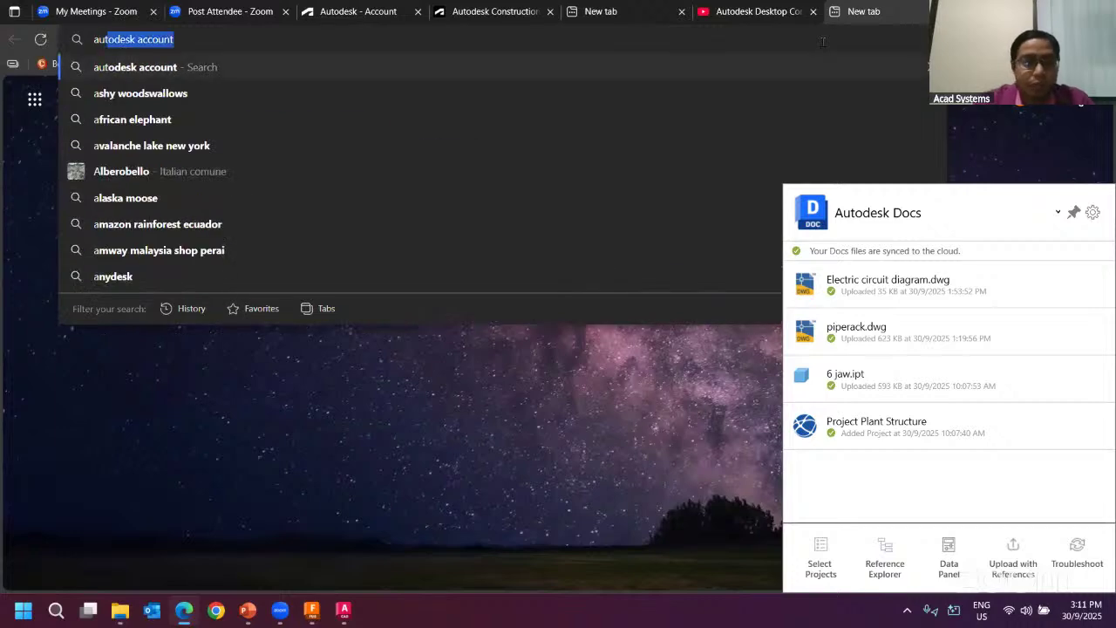
type(" drive")
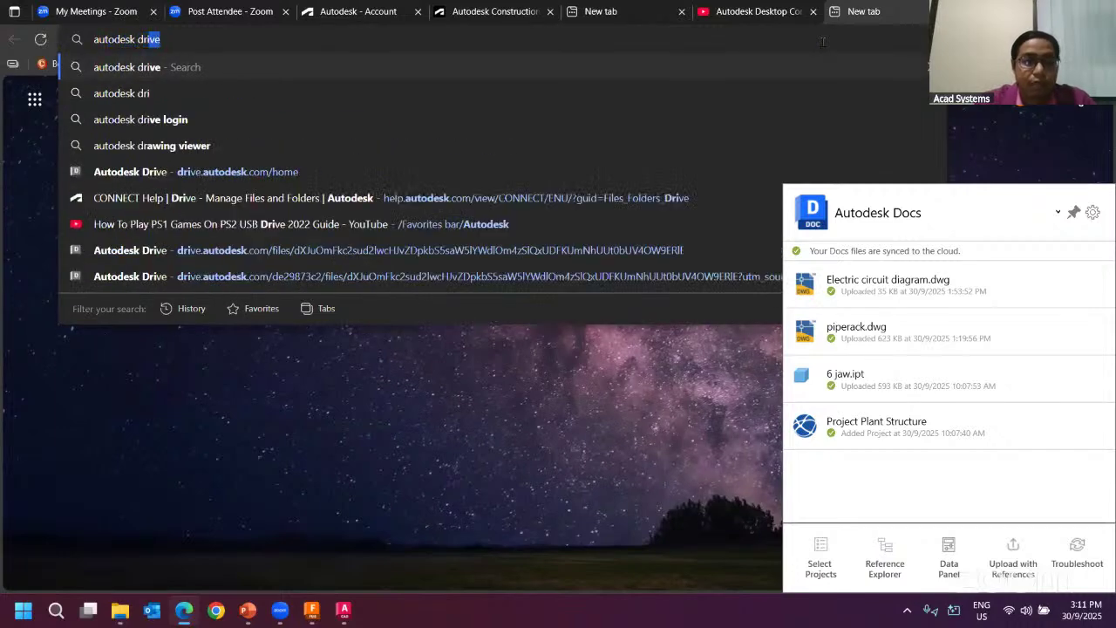
key("Return")
left_click(223, 247)
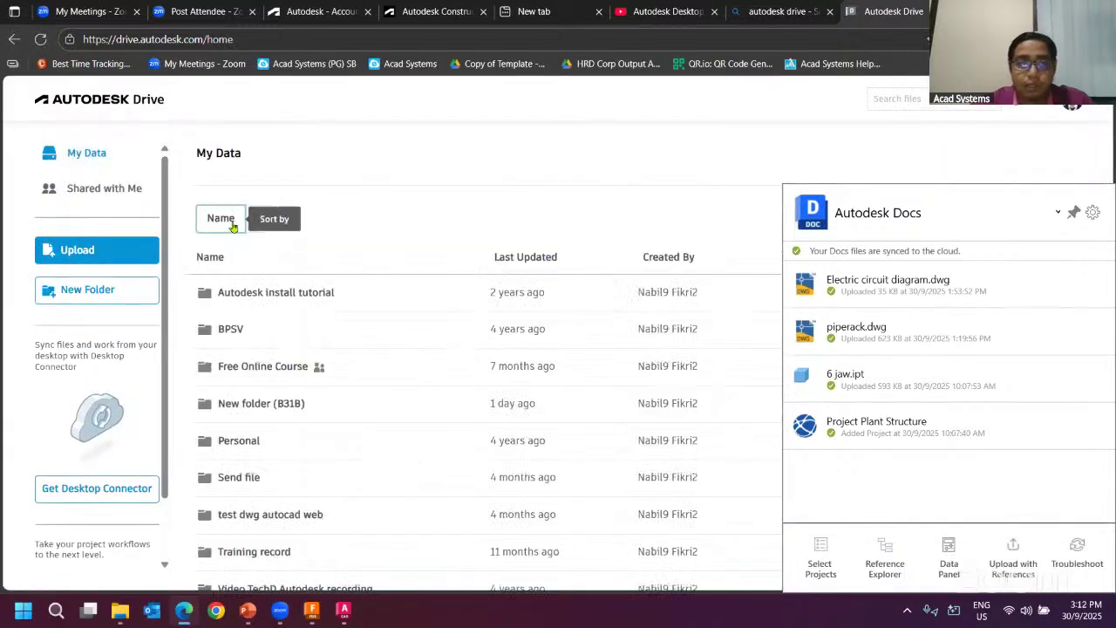
scroll(334, 319, "down", 2)
scroll(366, 319, "up", 2)
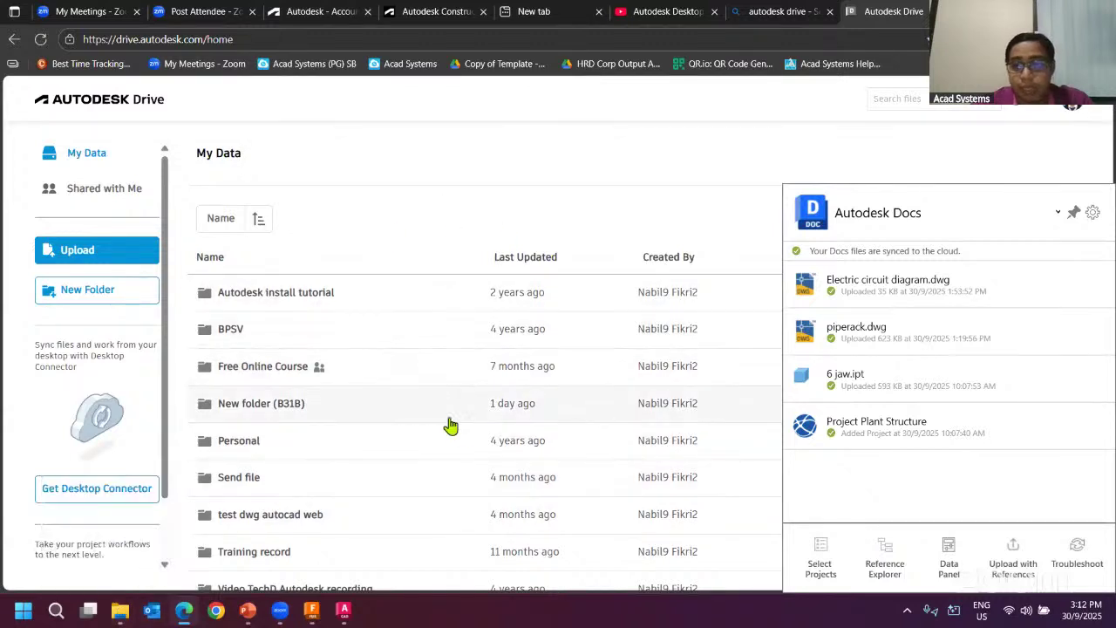
- Switch to File Explorer and open the "test dwg autocad web" folder in My Data
left_click(121, 610)
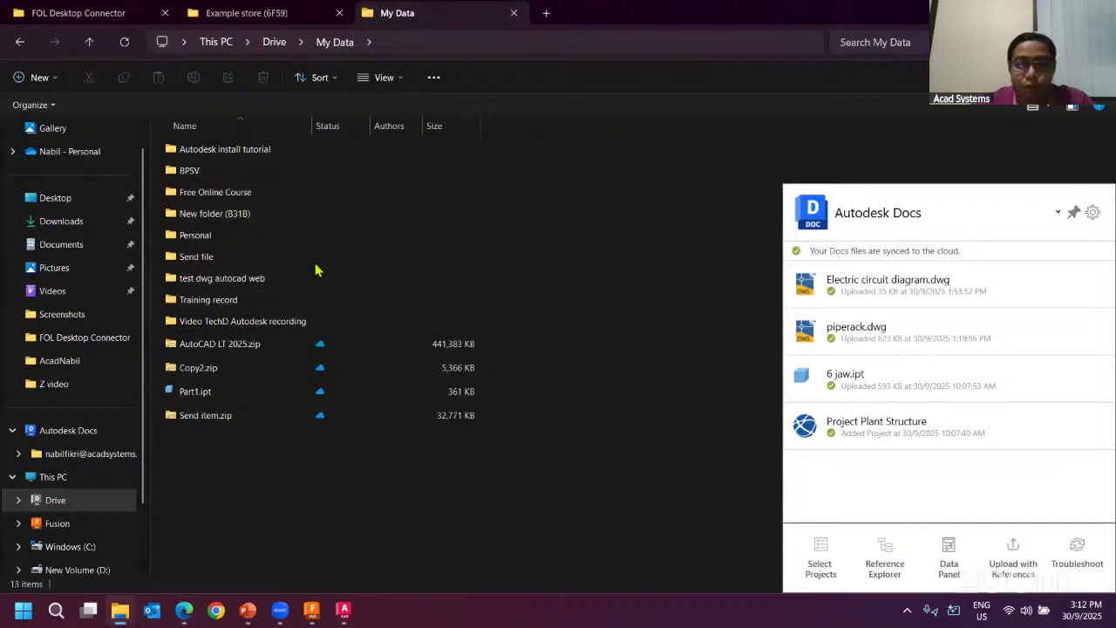
left_click(243, 285)
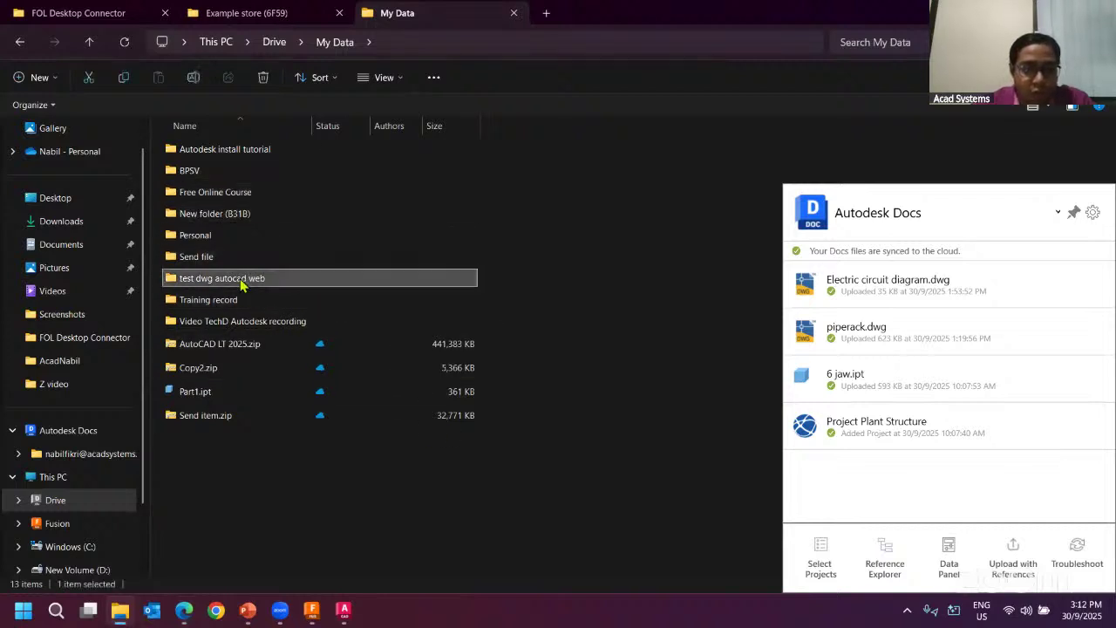
double_click(245, 279)
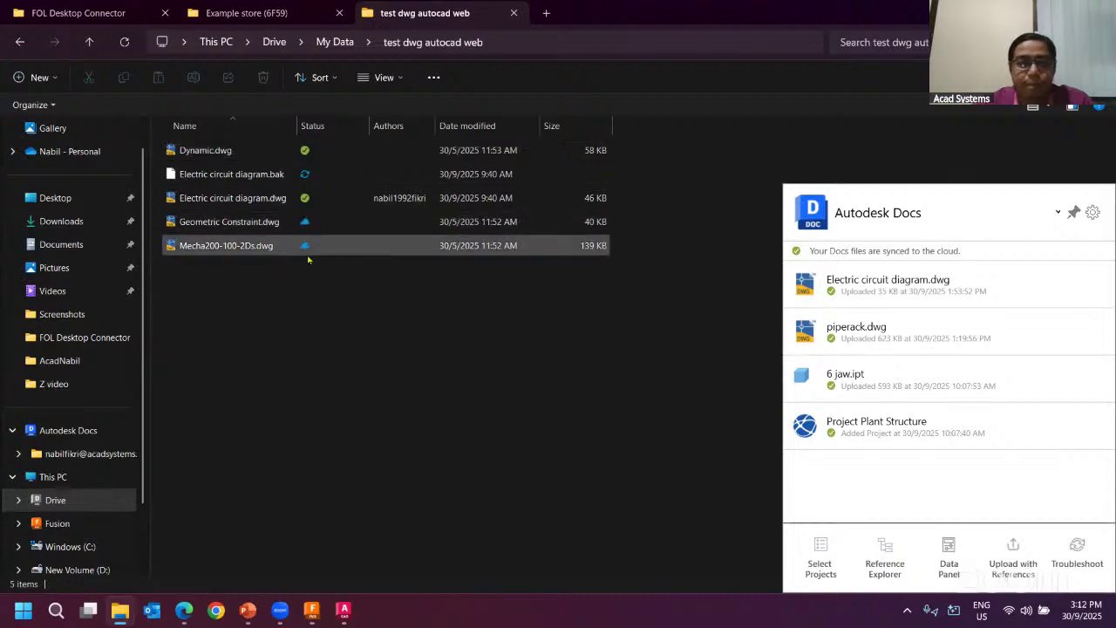
- Switch to Autodesk Drive in the browser and open the "test dwg autocad web" folder to compare its files
left_click(184, 610)
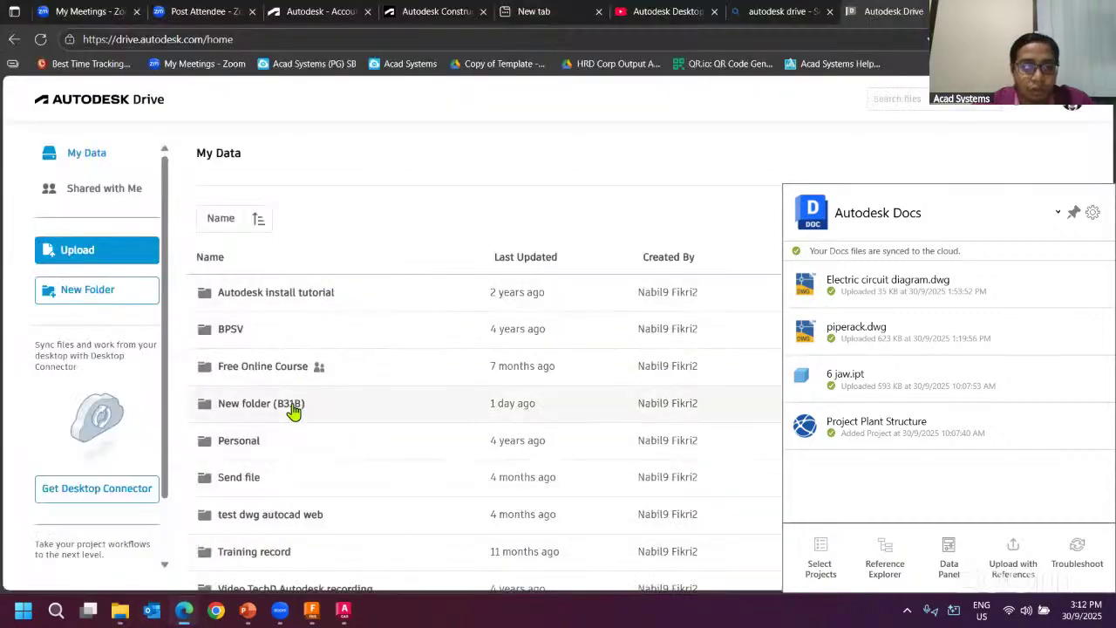
scroll(288, 436, "down", 2)
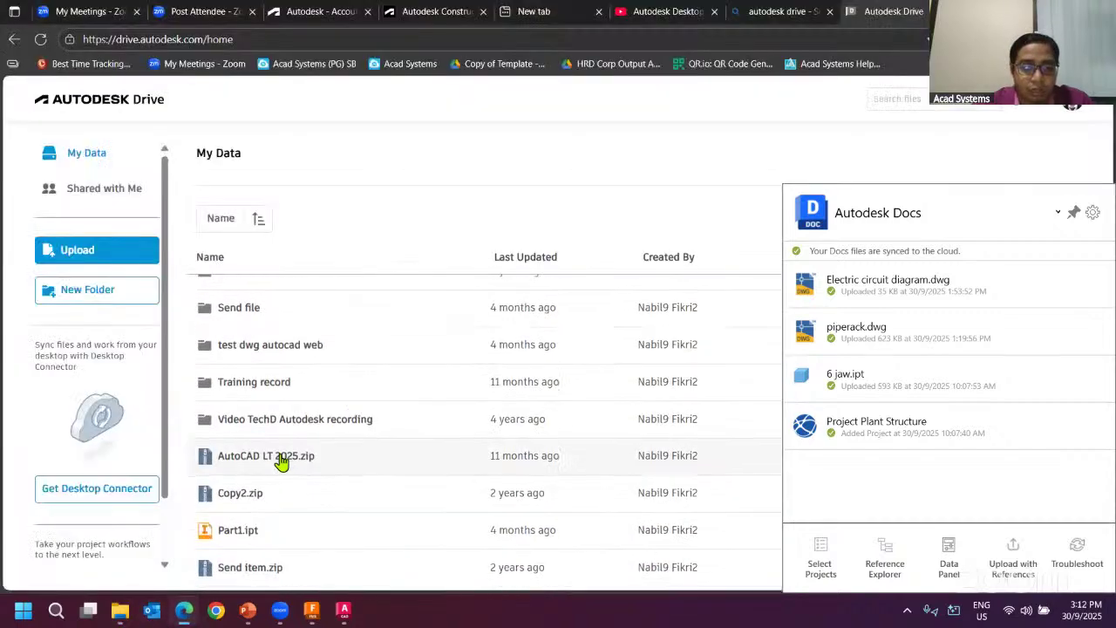
left_click(305, 353)
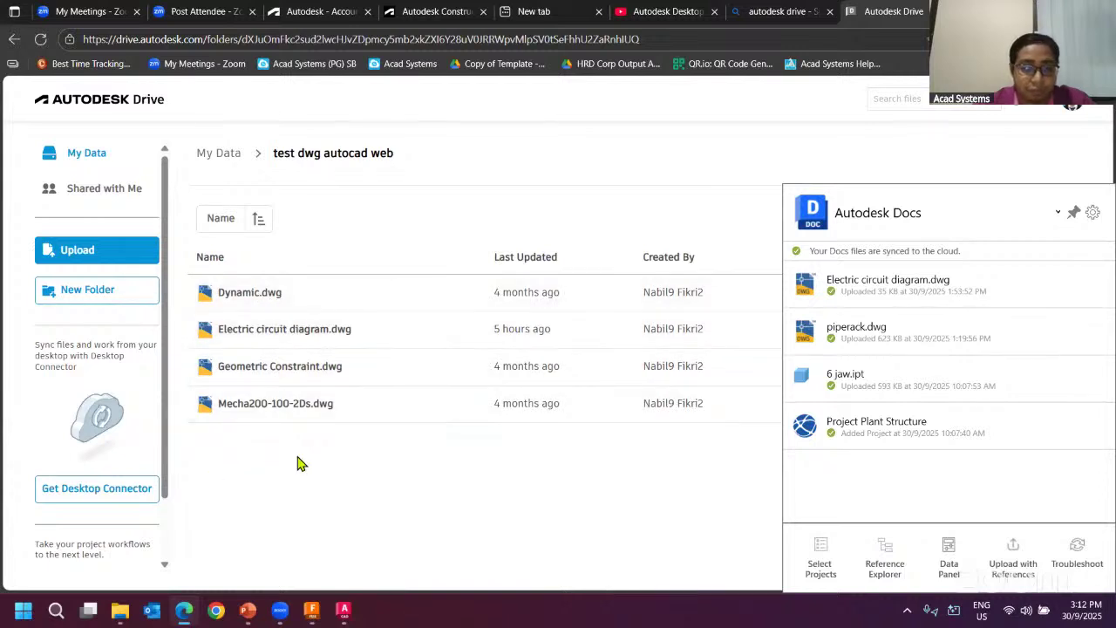
- Switch to File Explorer and sync Geometric Constraint.dwg in the "test dwg autocad web" folder
left_click(121, 610)
left_click(303, 150)
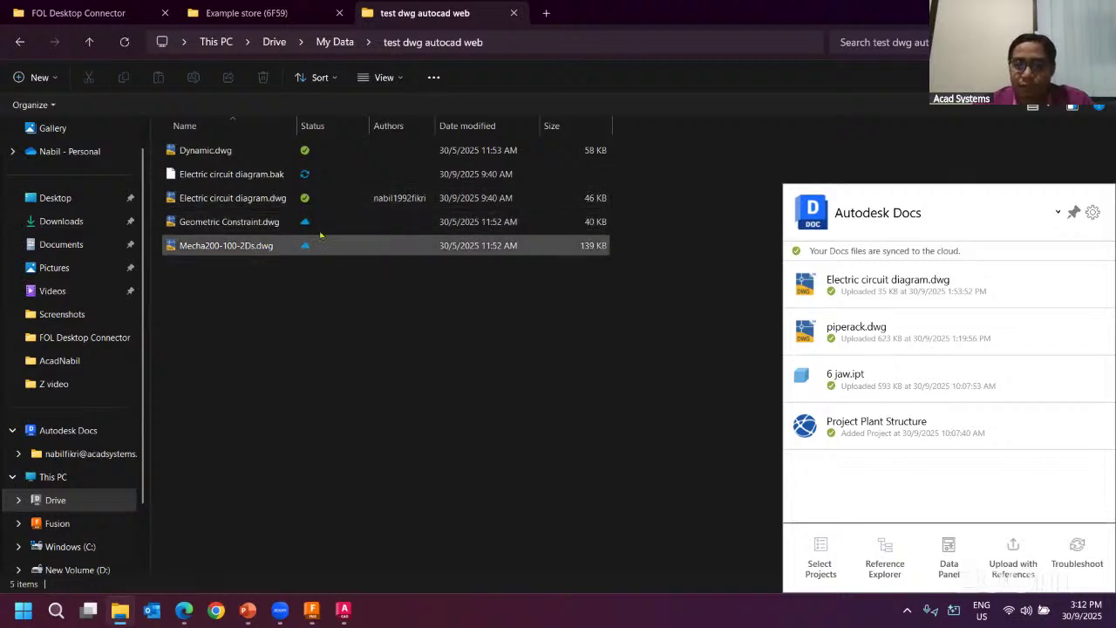
right_click(279, 225)
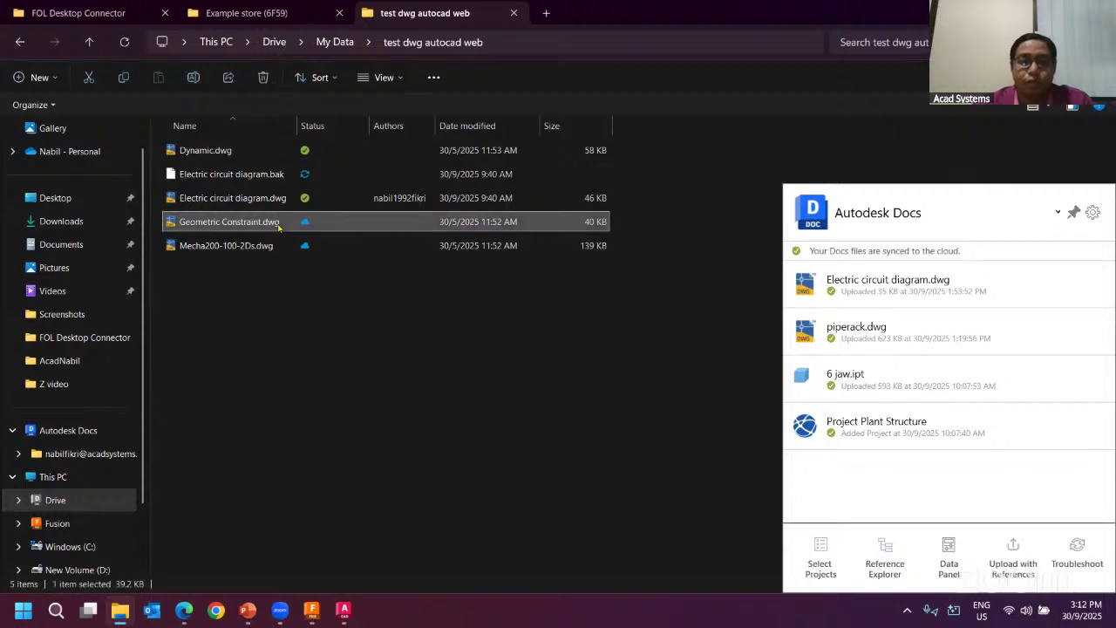
left_click(439, 267)
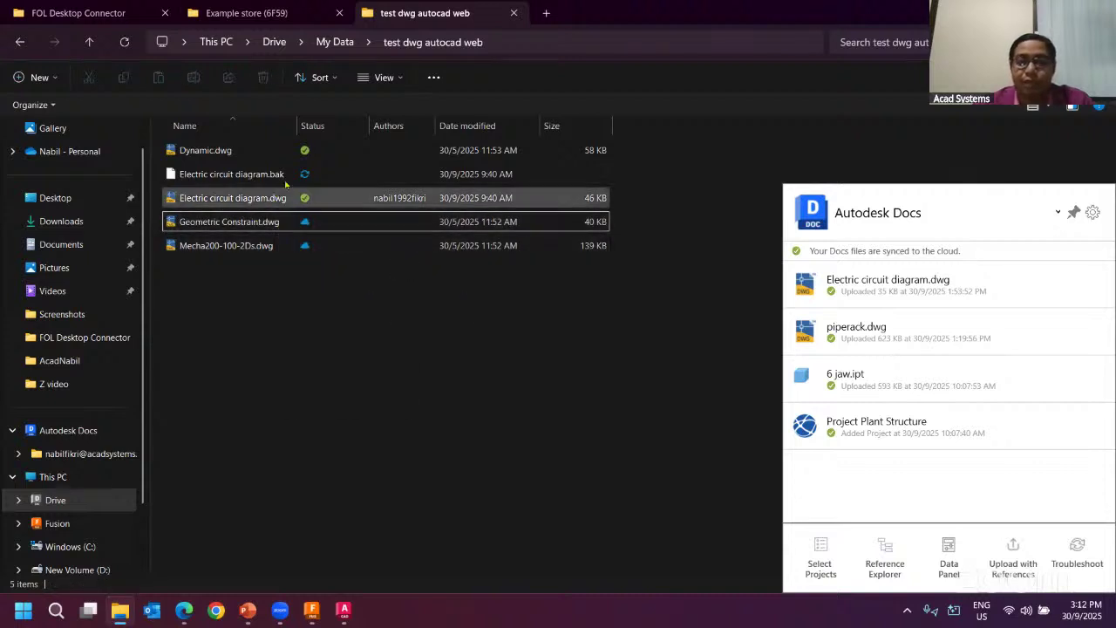
right_click(291, 228)
left_click(252, 231)
right_click(253, 228)
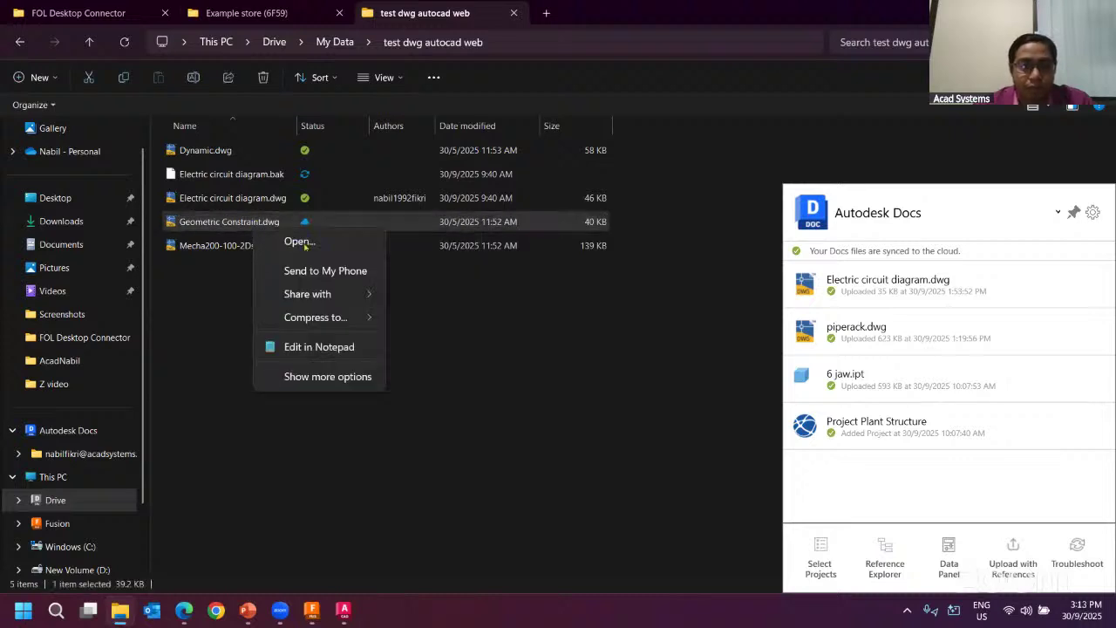
left_click(319, 374)
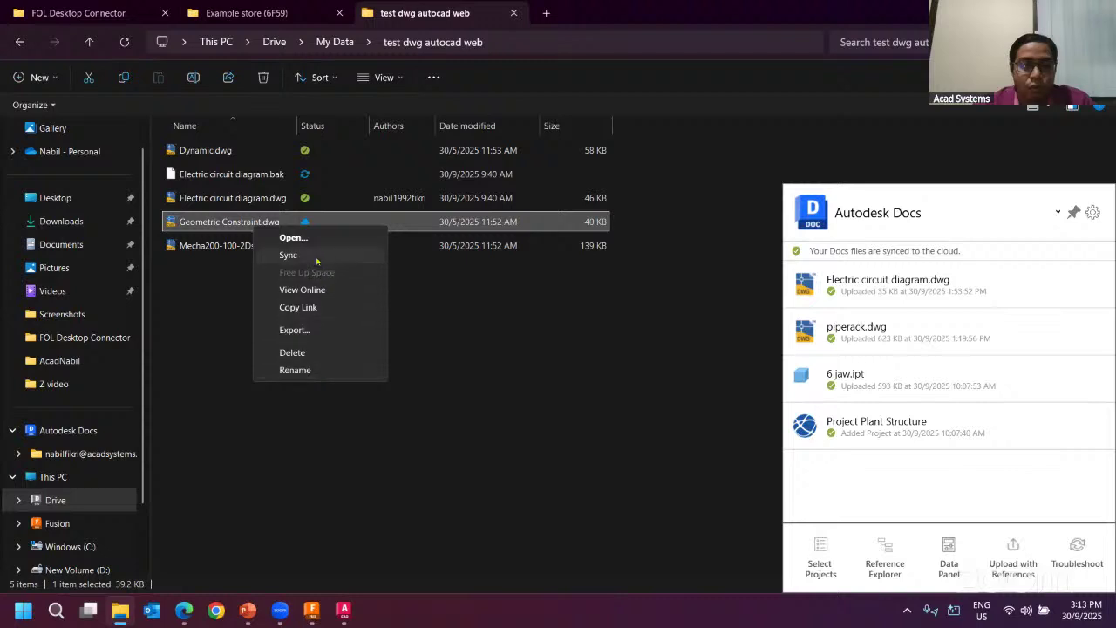
left_click(312, 258)
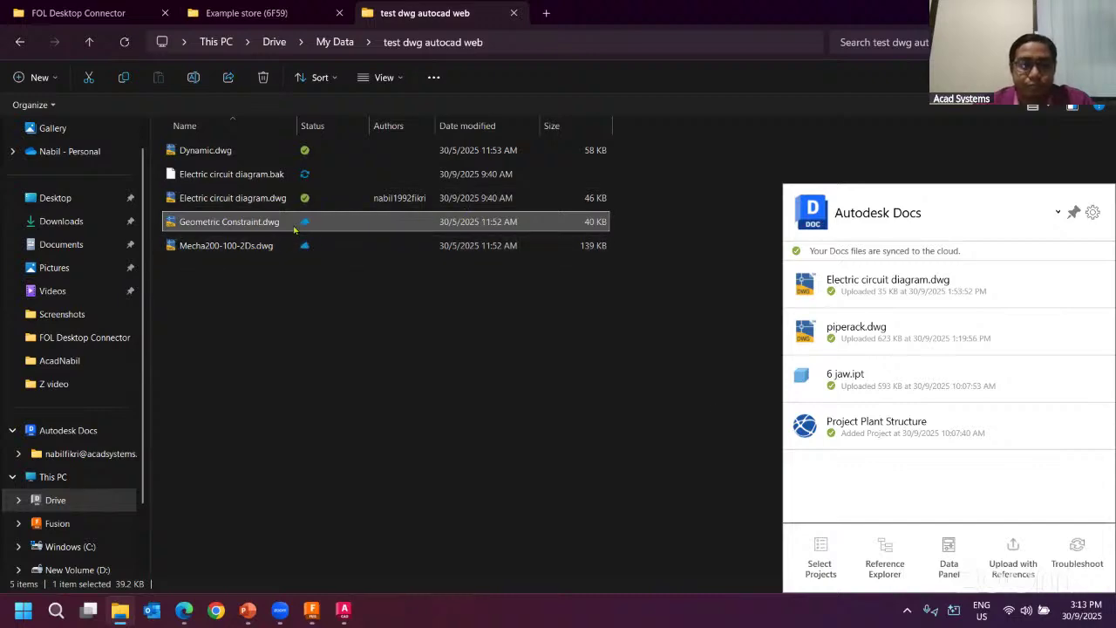
- Open Geometric Constraint.dwg from the Drive folder in AutoCAD
double_click(294, 228)
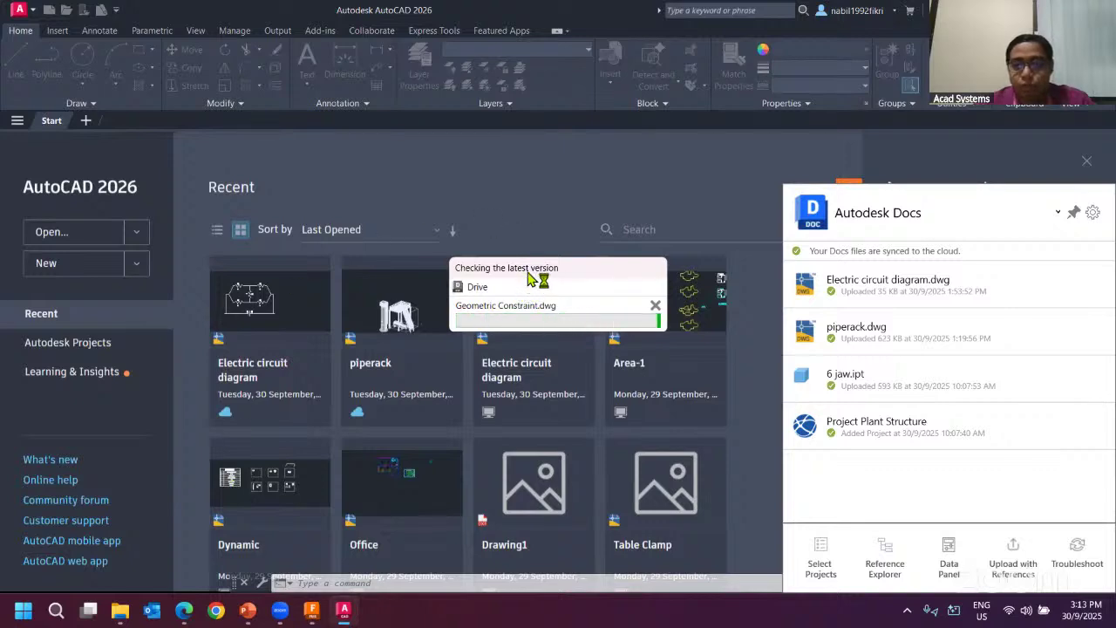
left_click_drag(516, 272, 503, 205)
left_click(122, 609)
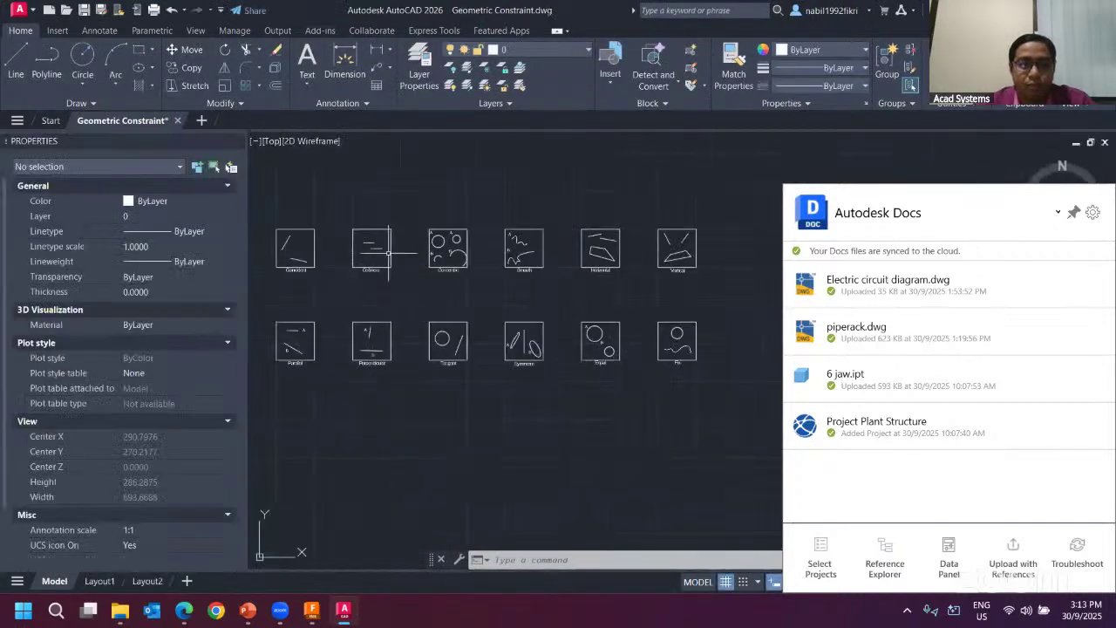
- Rotate the Coincident box with its lines and label counterclockwise about the box's centre
left_click(327, 228)
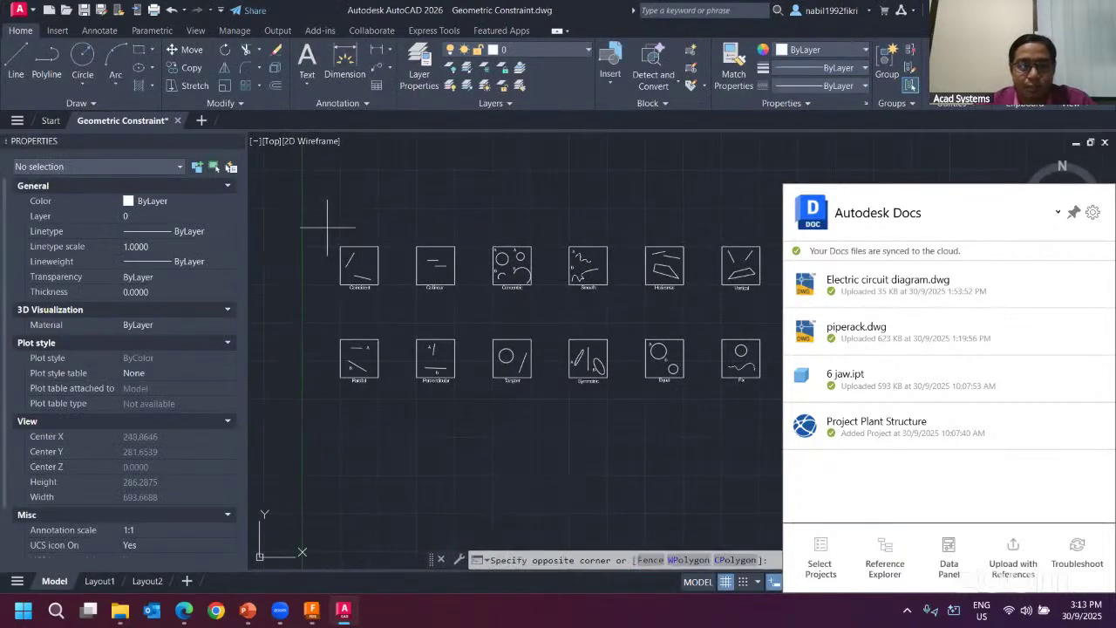
left_click(400, 299)
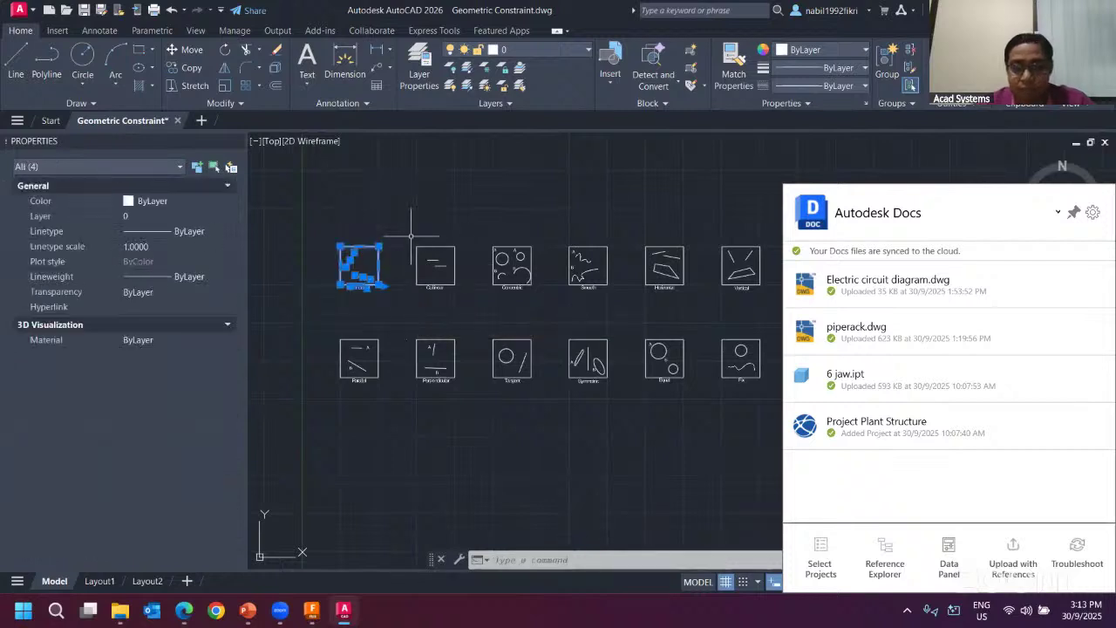
scroll(349, 255, "up", 4)
type("r")
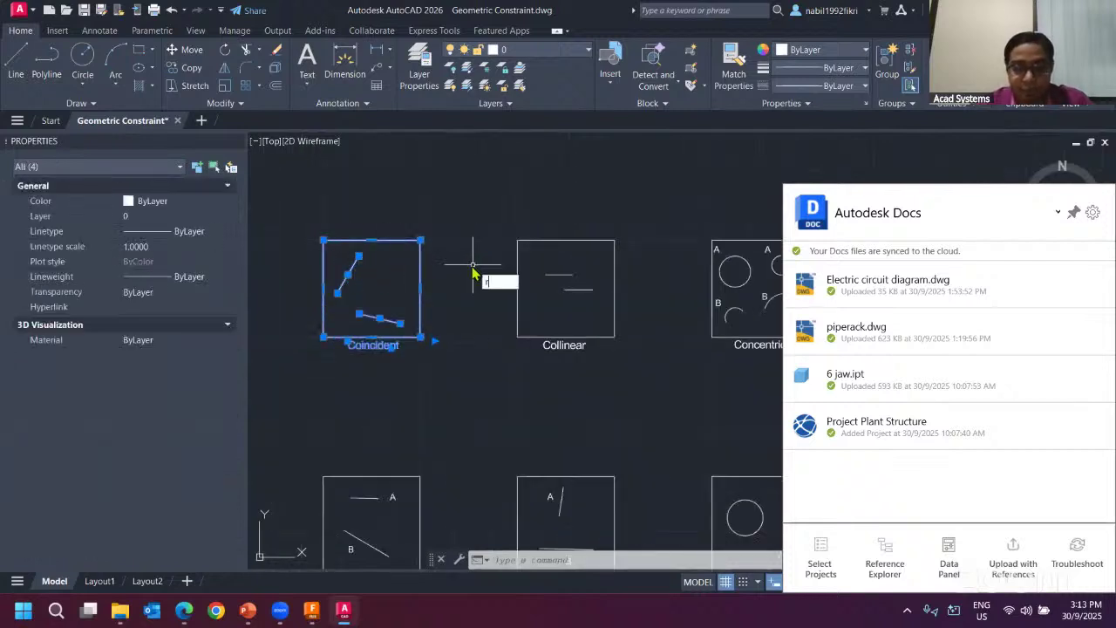
type("o")
key("Return")
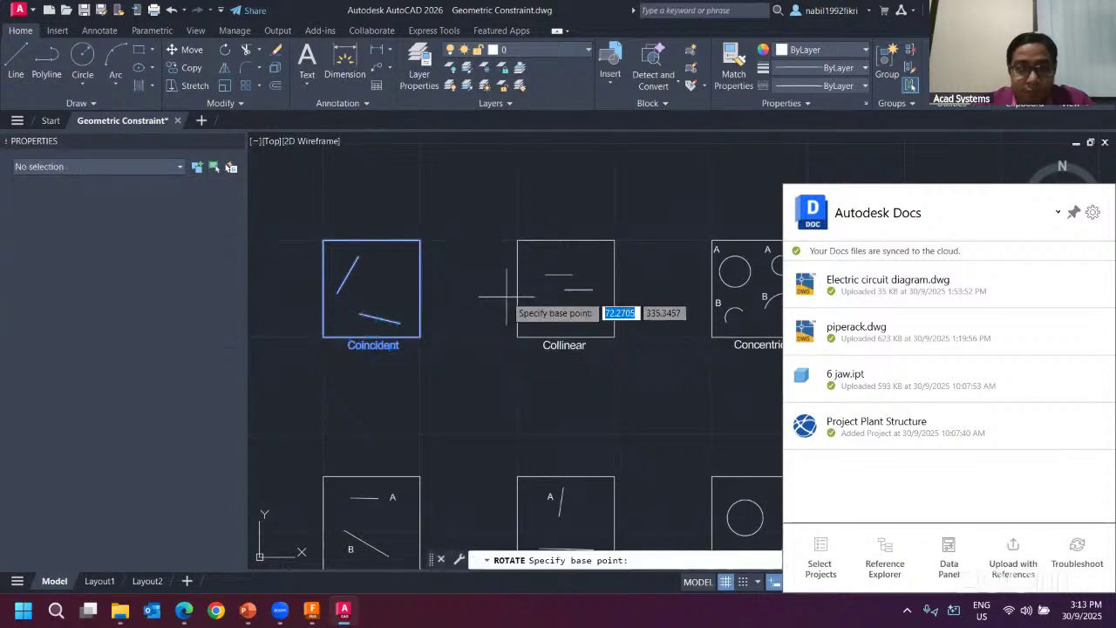
left_click(375, 292)
left_click(444, 229)
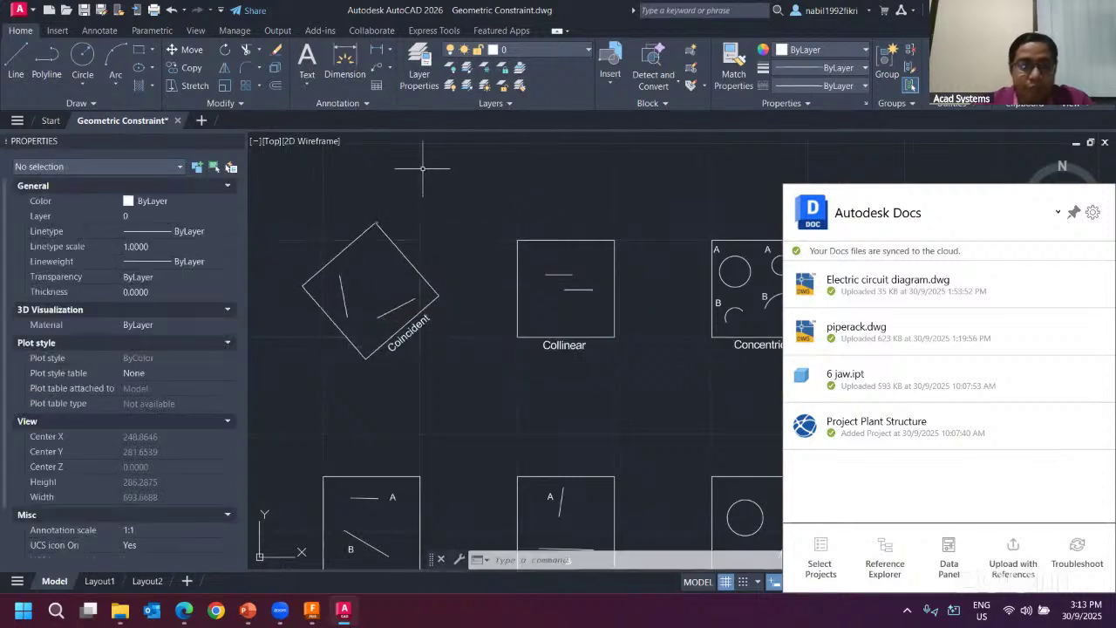
- Save the Geometric Constraint drawing and close it
key("ctrl+s")
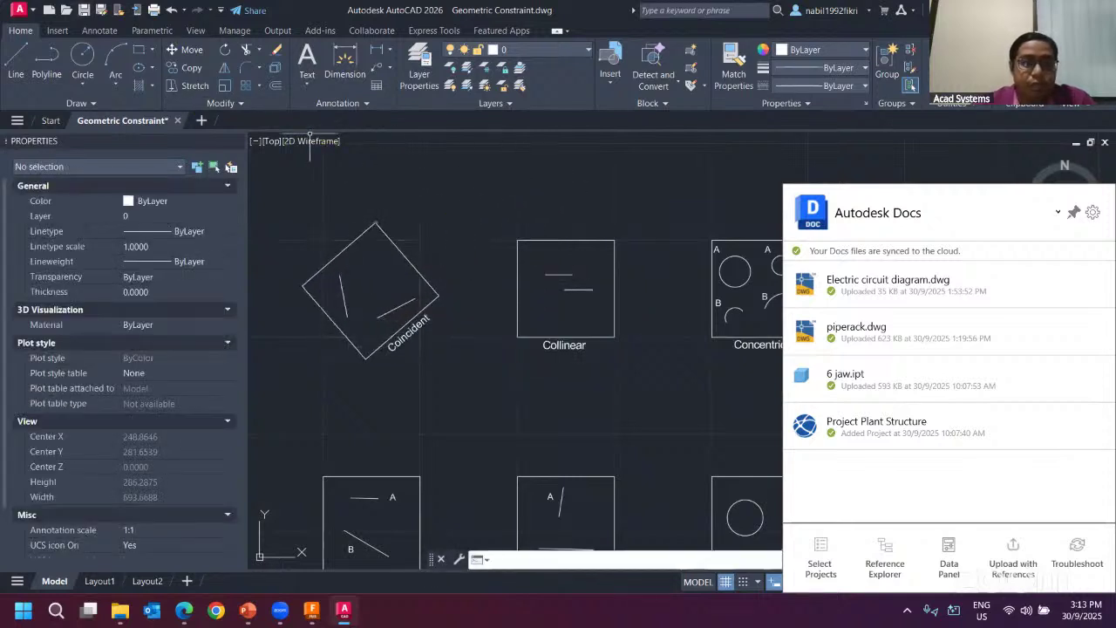
left_click(174, 121)
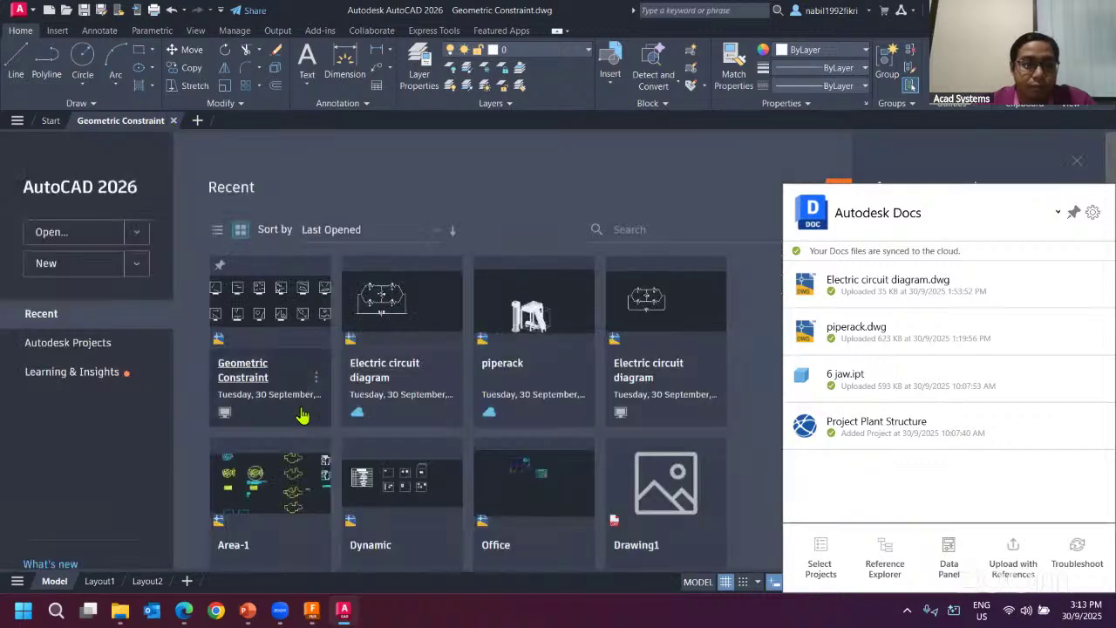
- Switch to File Explorer, refresh the folder to check the sync status, and compare it with Autodesk Drive in the browser
left_click(120, 610)
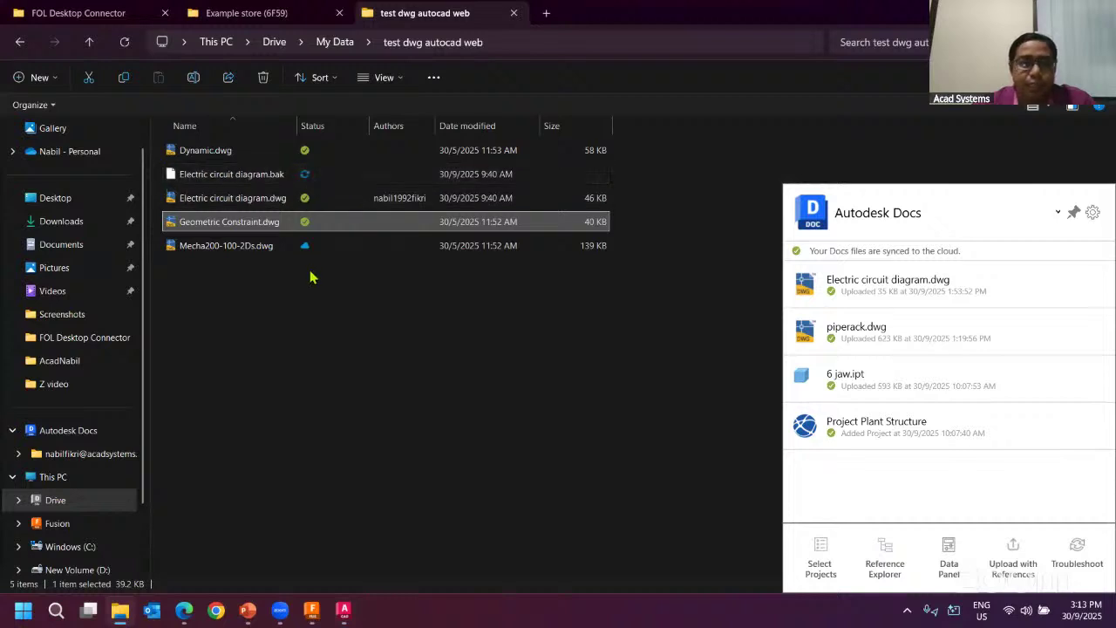
left_click(124, 43)
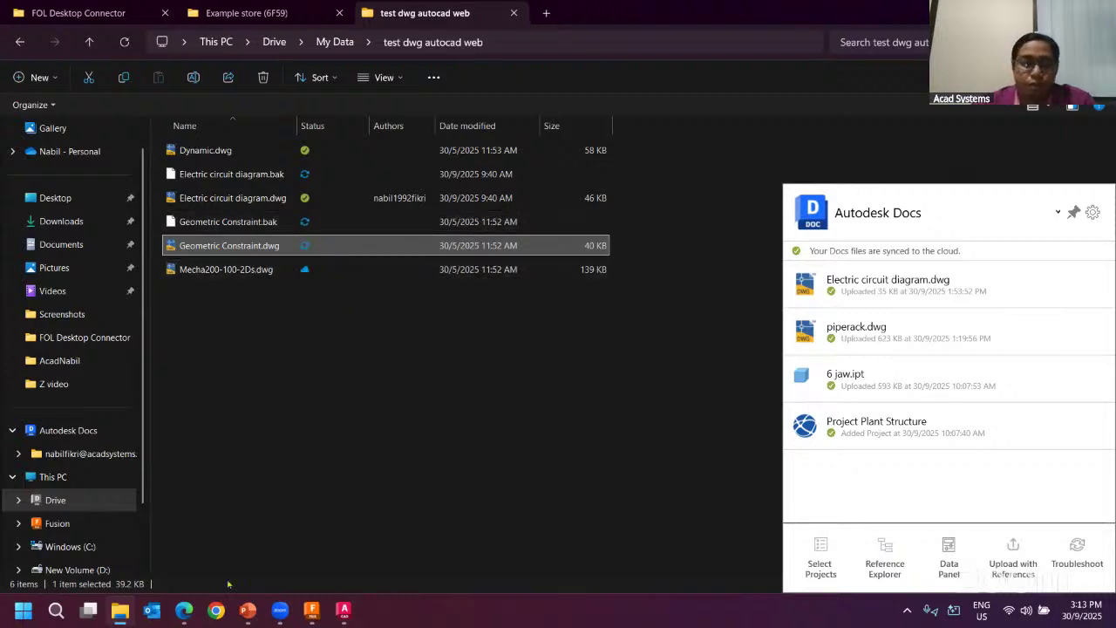
left_click(184, 610)
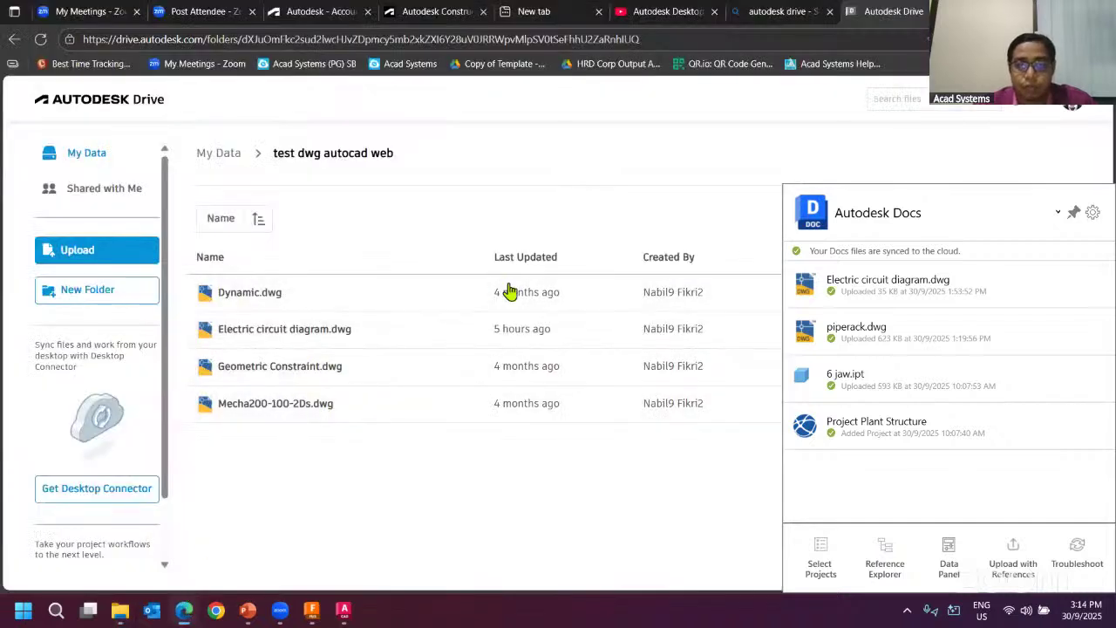
- Switch to File Explorer and free up space by clearing the local copy of Electric circuit diagram.dwg
key("alt+Tab")
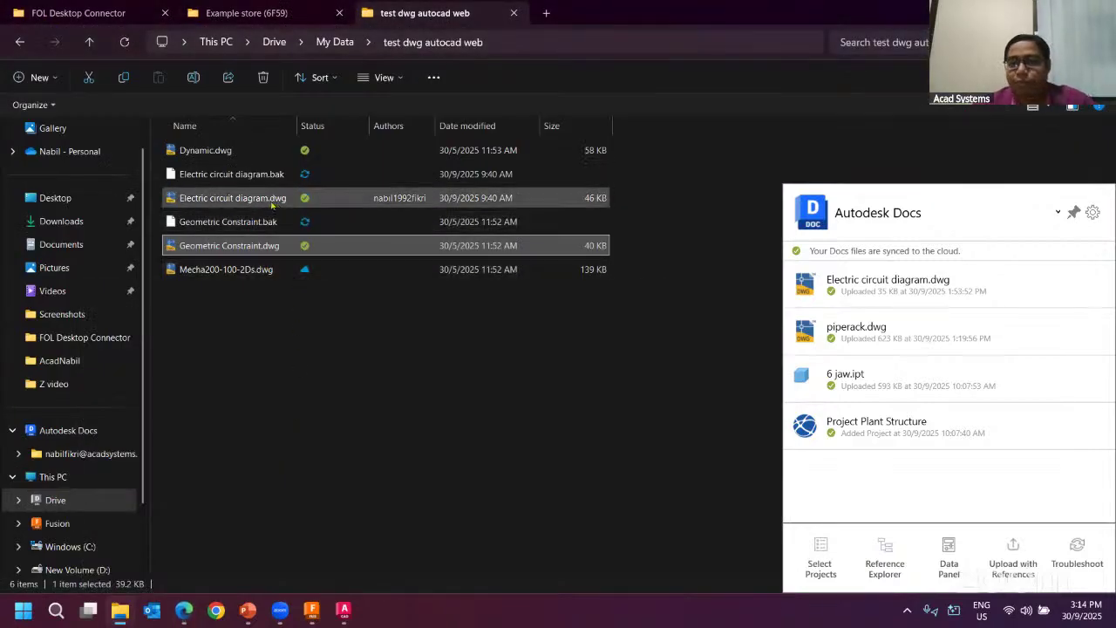
mouse_move(268, 205)
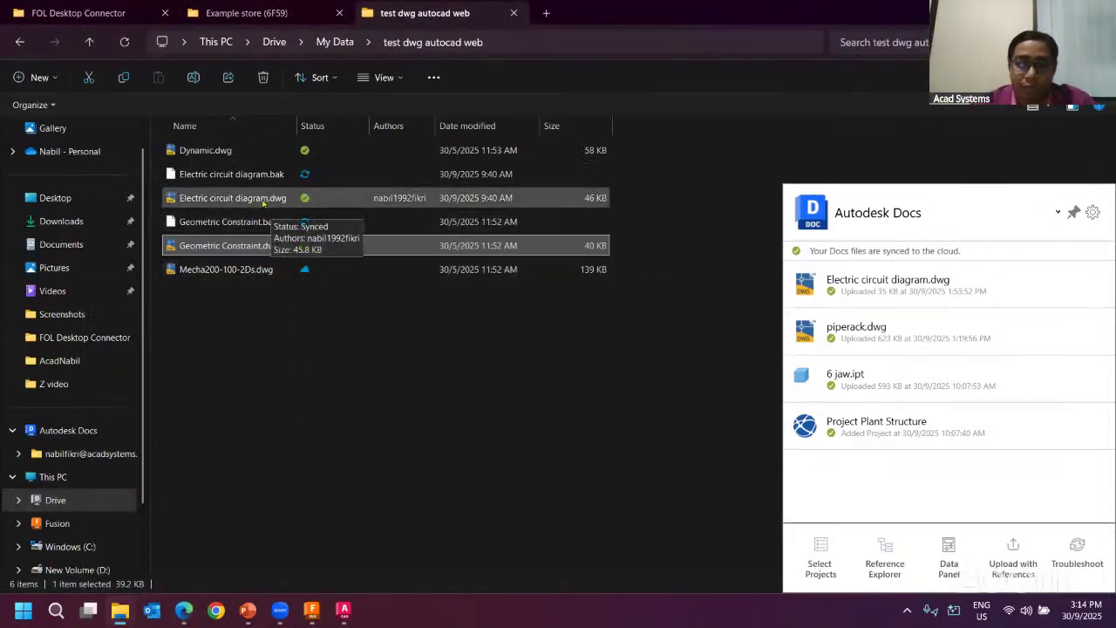
left_click(289, 200)
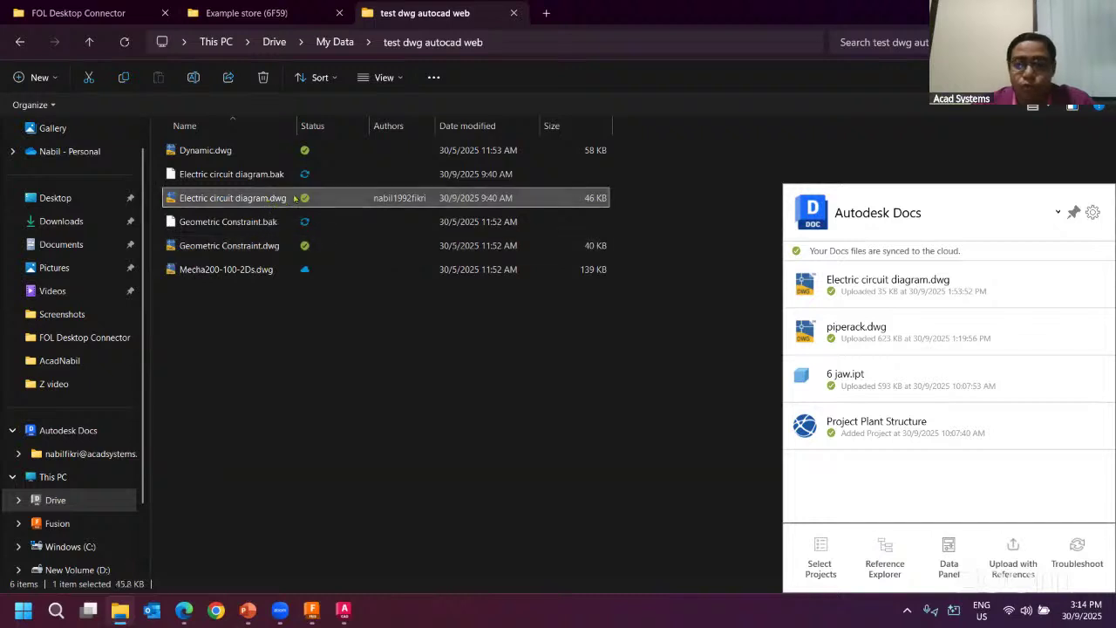
mouse_move(274, 204)
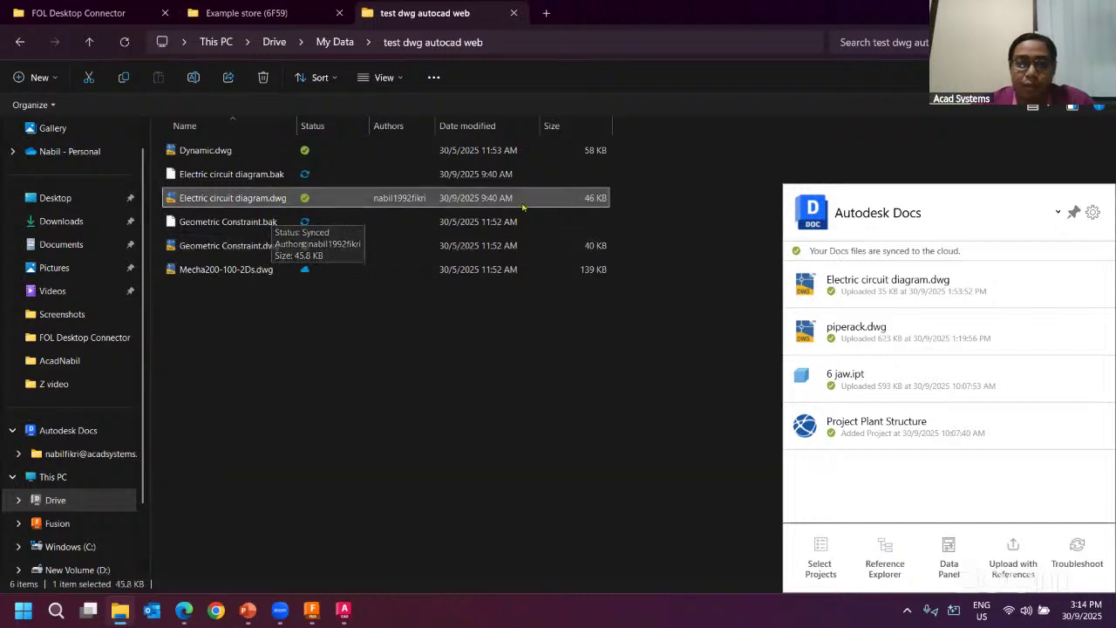
right_click(277, 201)
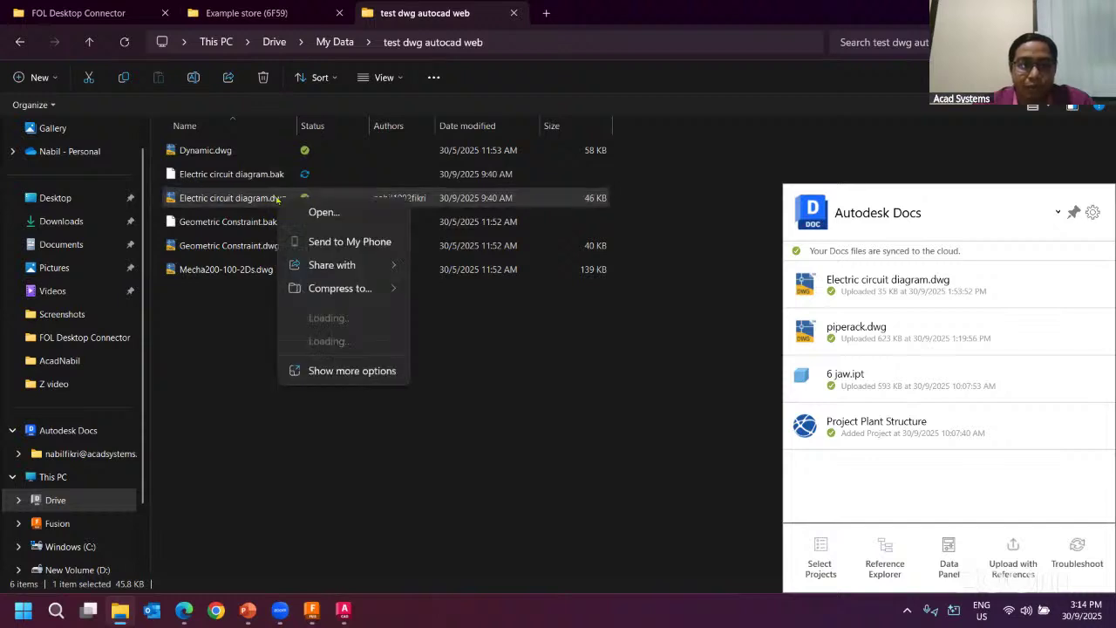
left_click(319, 373)
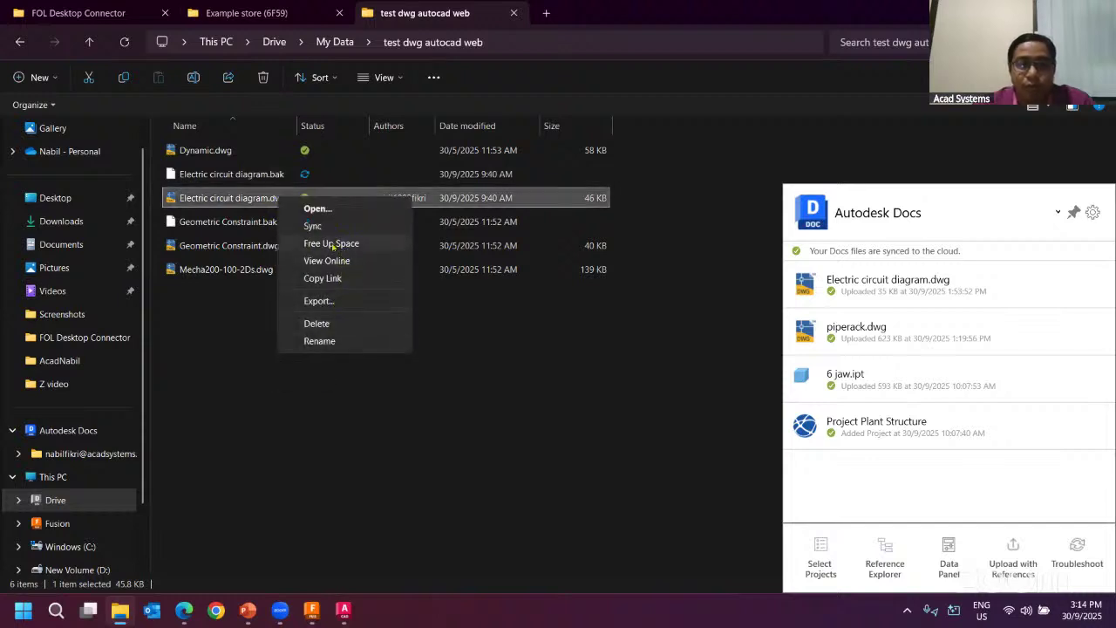
left_click(338, 245)
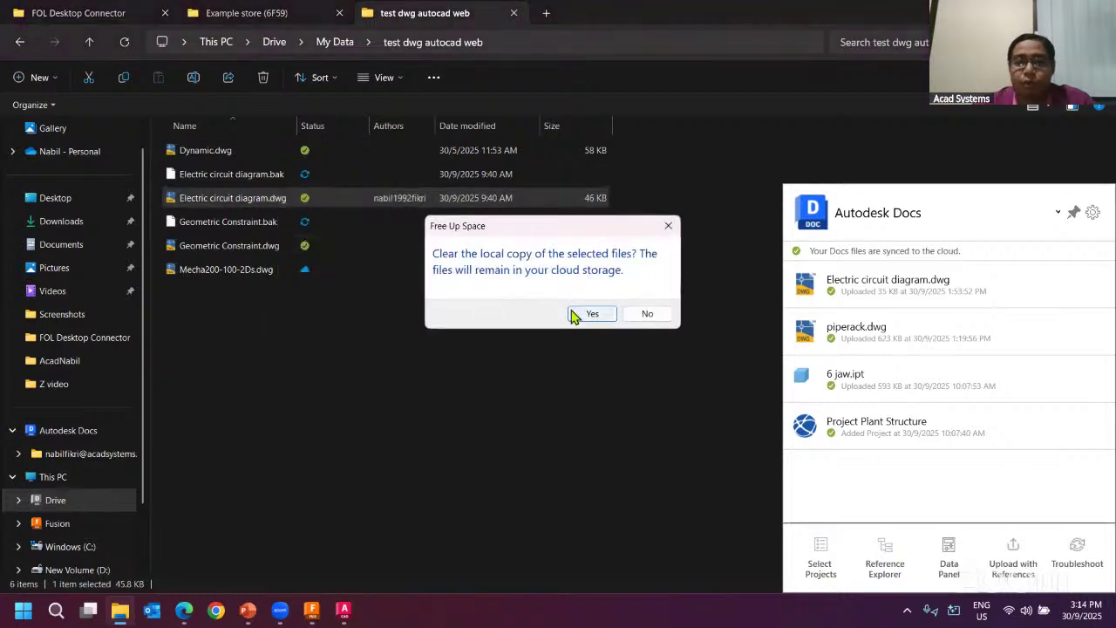
left_click(591, 315)
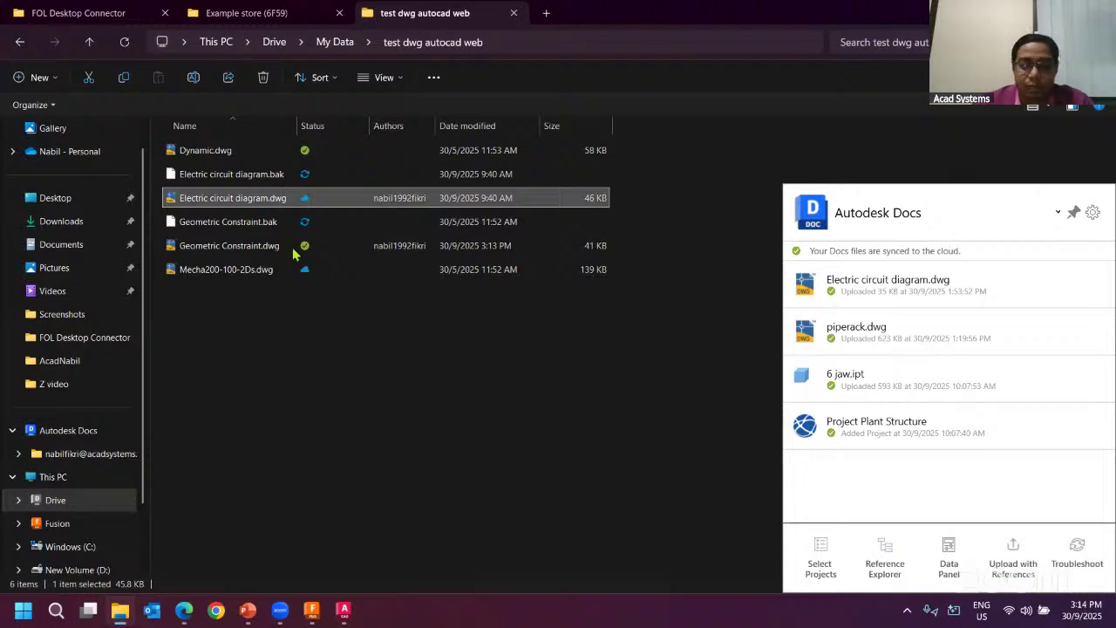
- Refresh the "test dwg autocad web" folder in File Explorer and in Autodesk Drive in the browser to compare the file dates
left_click(184, 612)
left_click(184, 612)
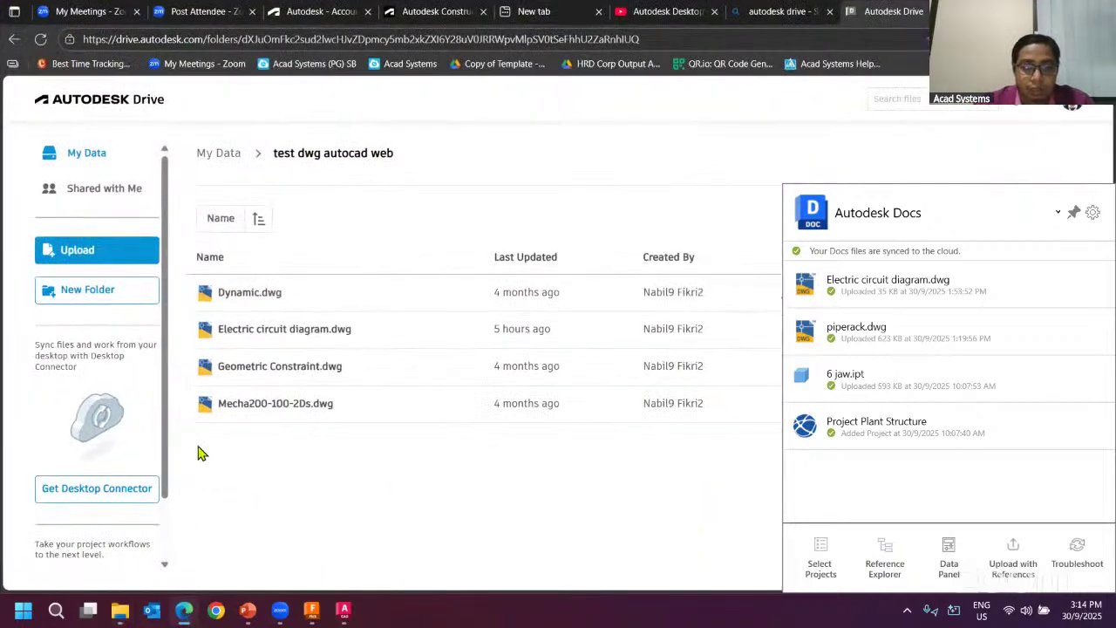
left_click(125, 44)
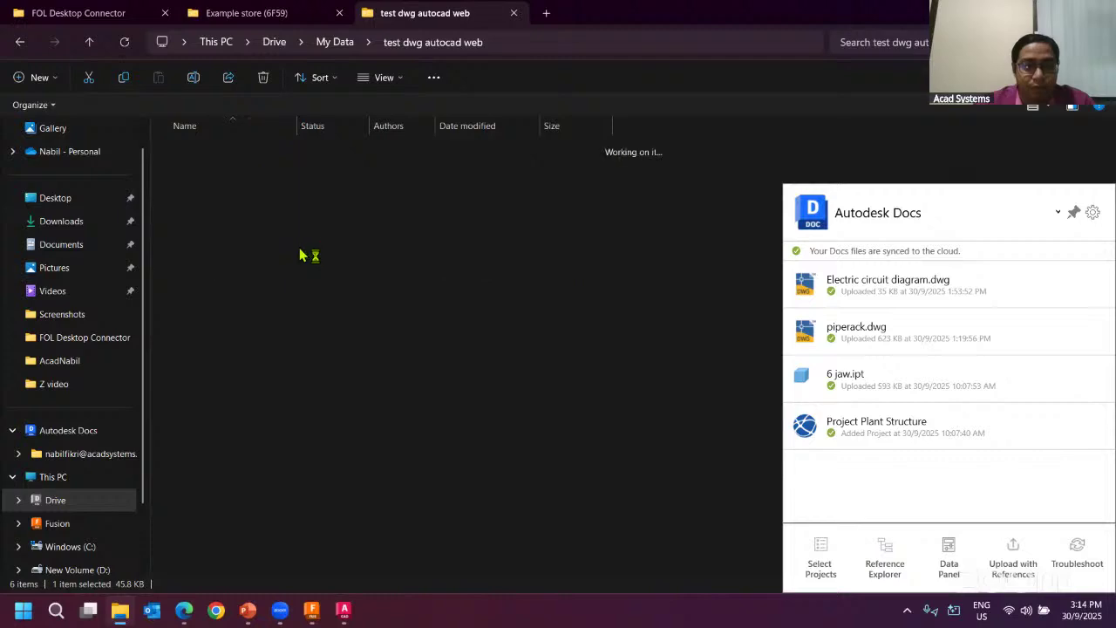
left_click(184, 612)
left_click(41, 40)
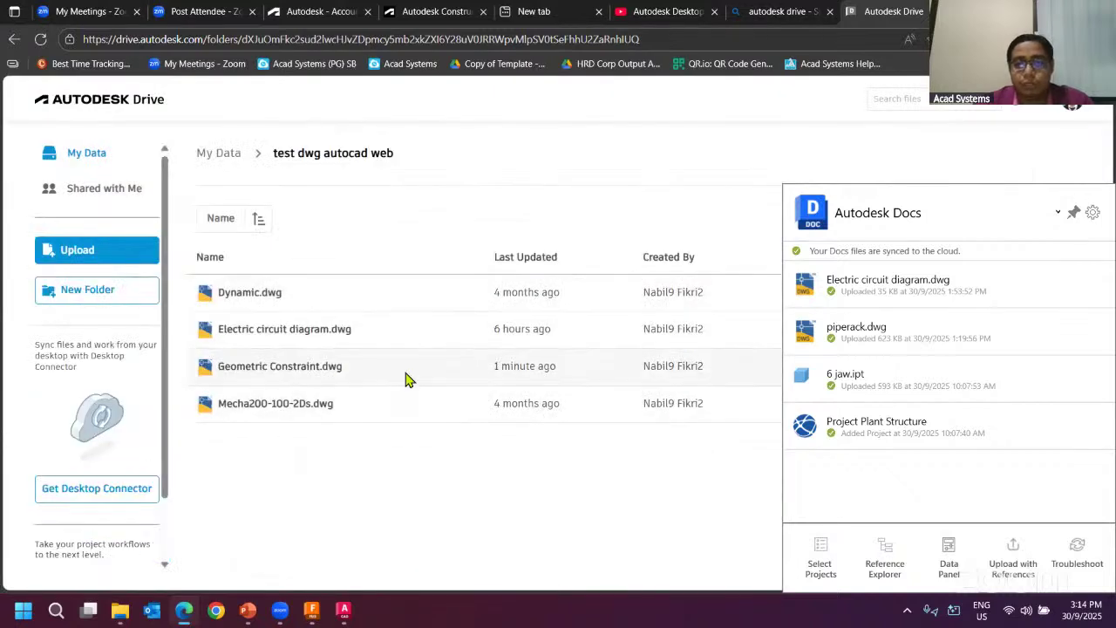
- Try to view Geometric Constraint.dwg in the browser from Autodesk Drive, close its tab and return to File Explorer
left_click(326, 366)
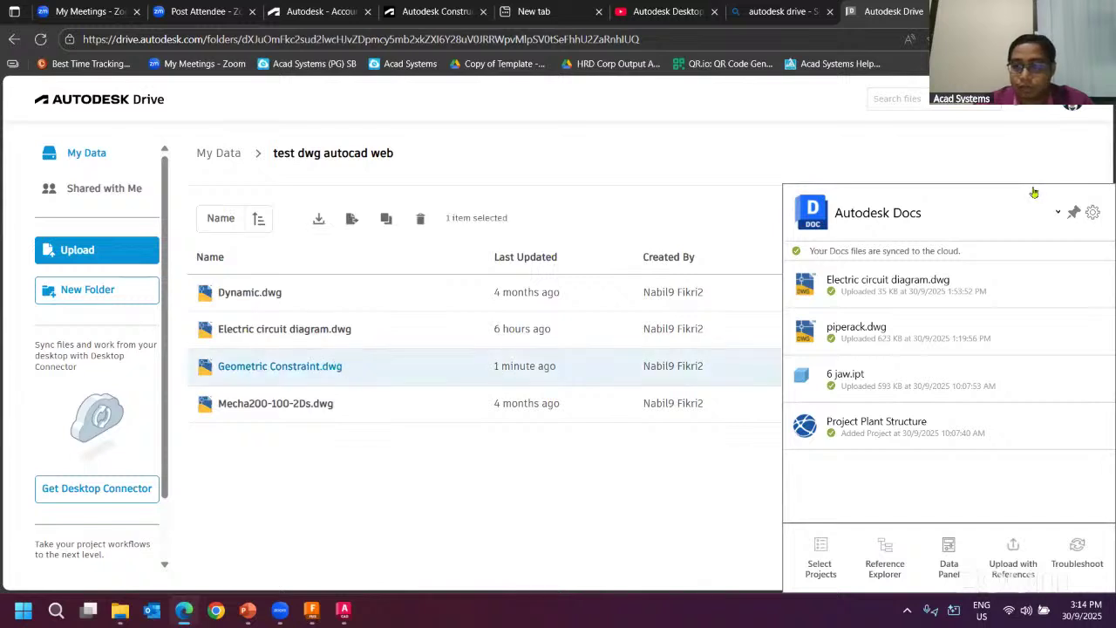
left_click(1055, 367)
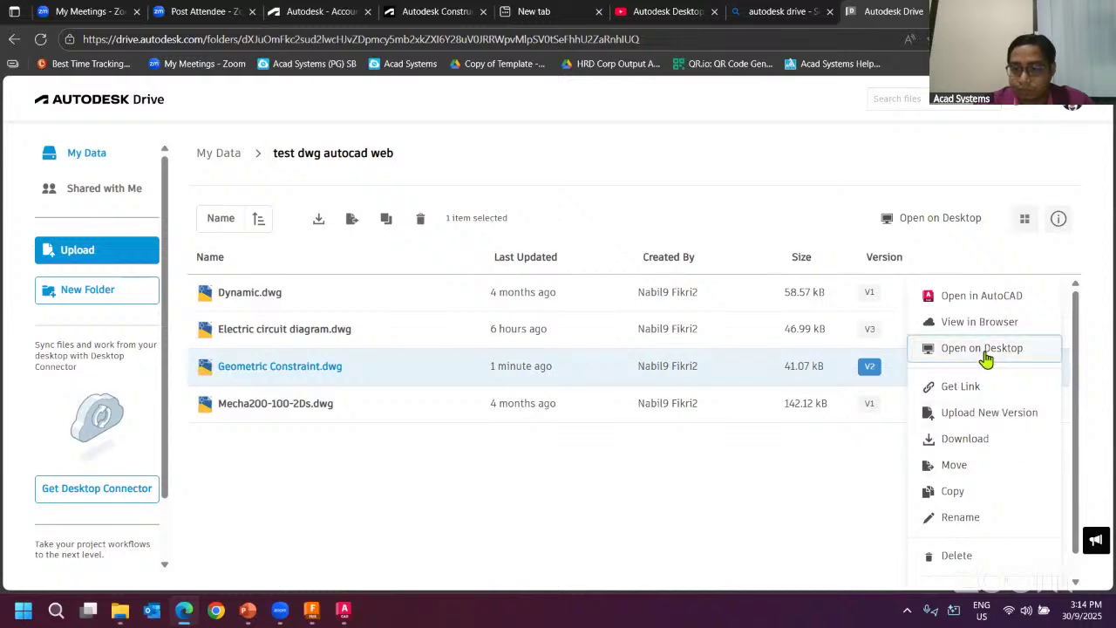
left_click(981, 325)
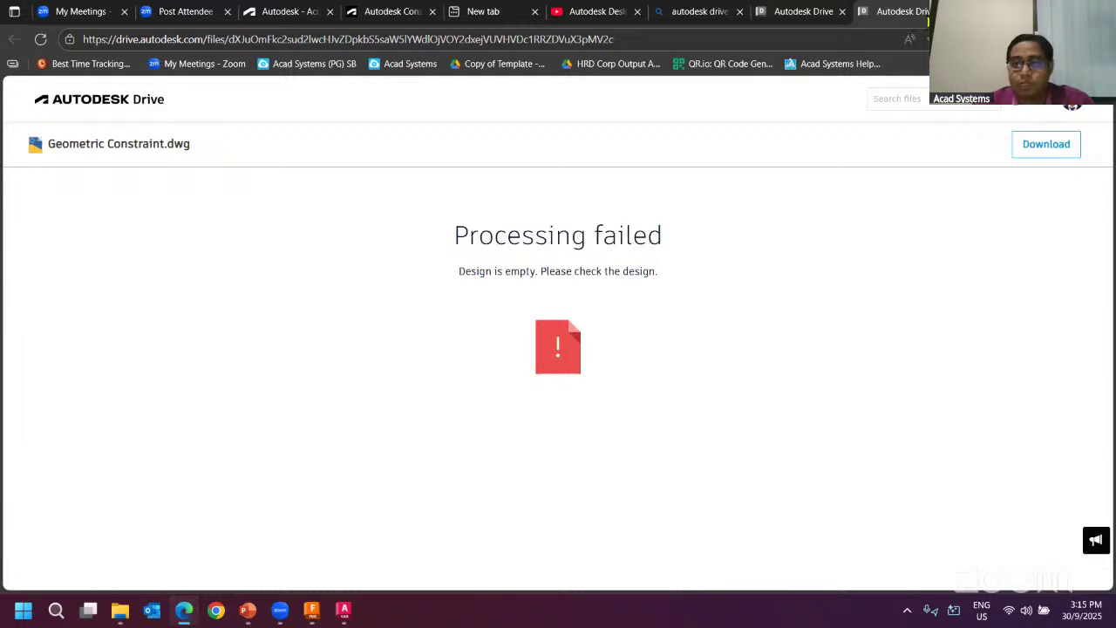
left_click(945, 11)
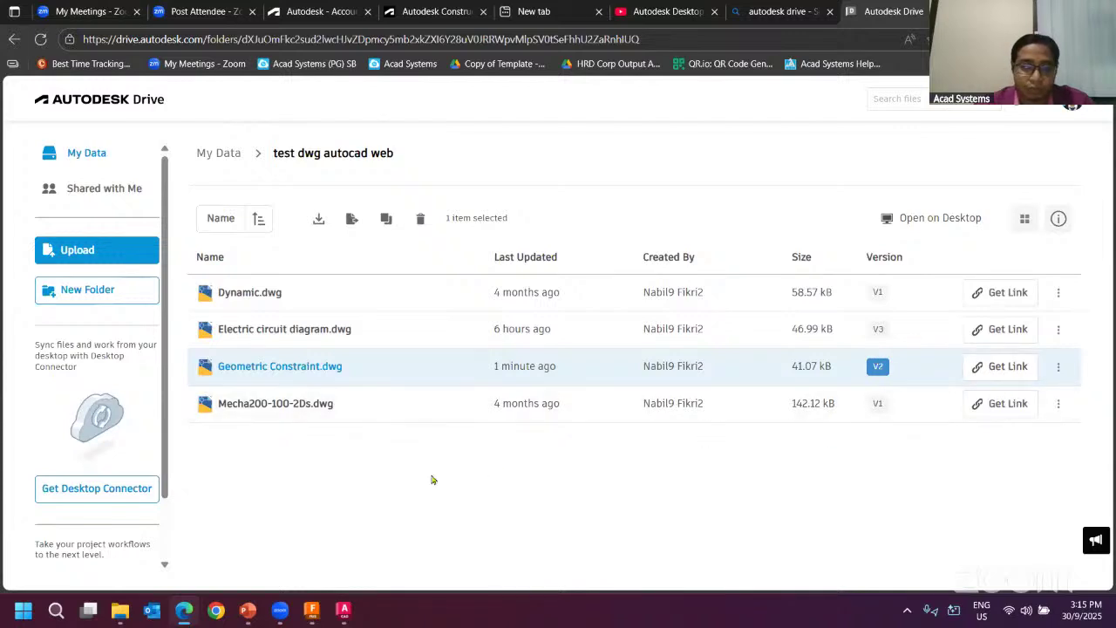
mouse_move(120, 609)
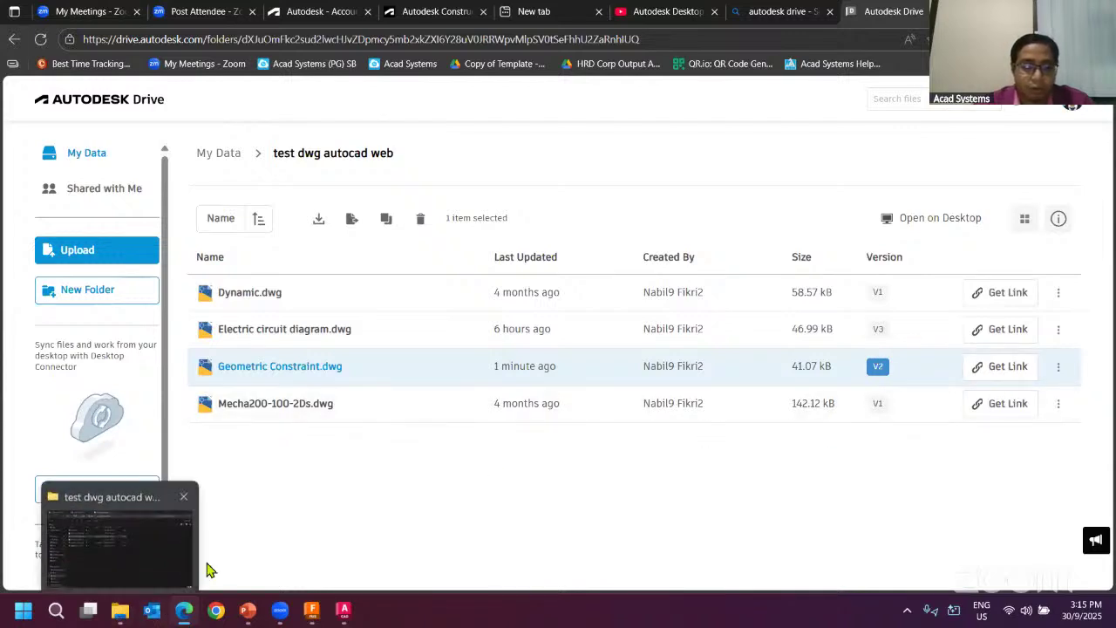
left_click(169, 558)
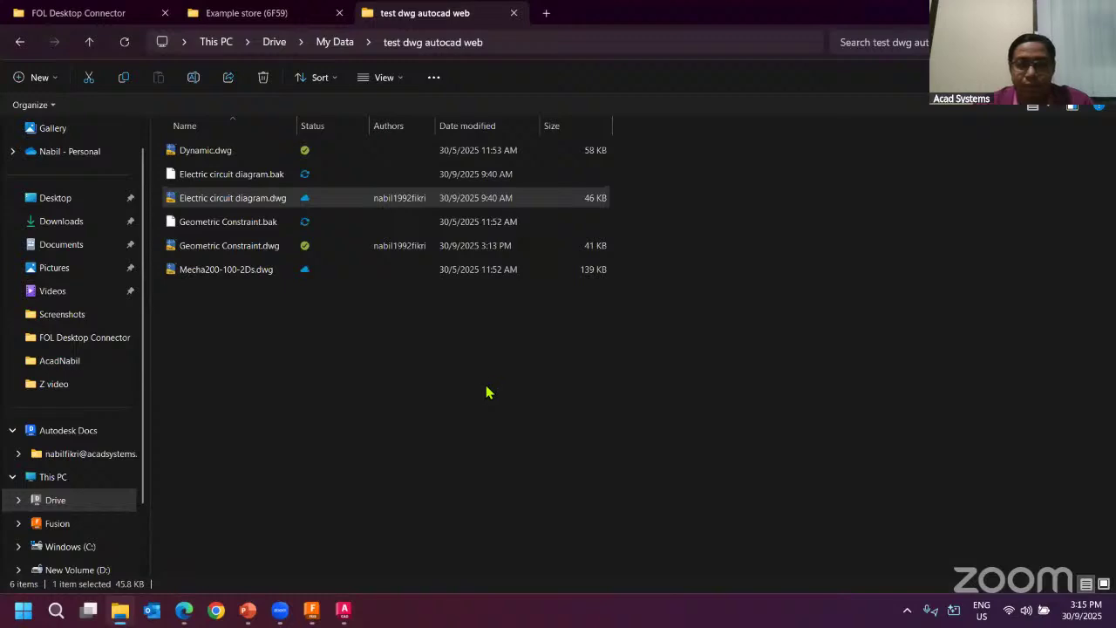
- Go to This PC, open Desktop Connector's Autodesk Docs panel, and review the projects selected for syncing without changing them
key("alt+Left")
left_click(78, 477)
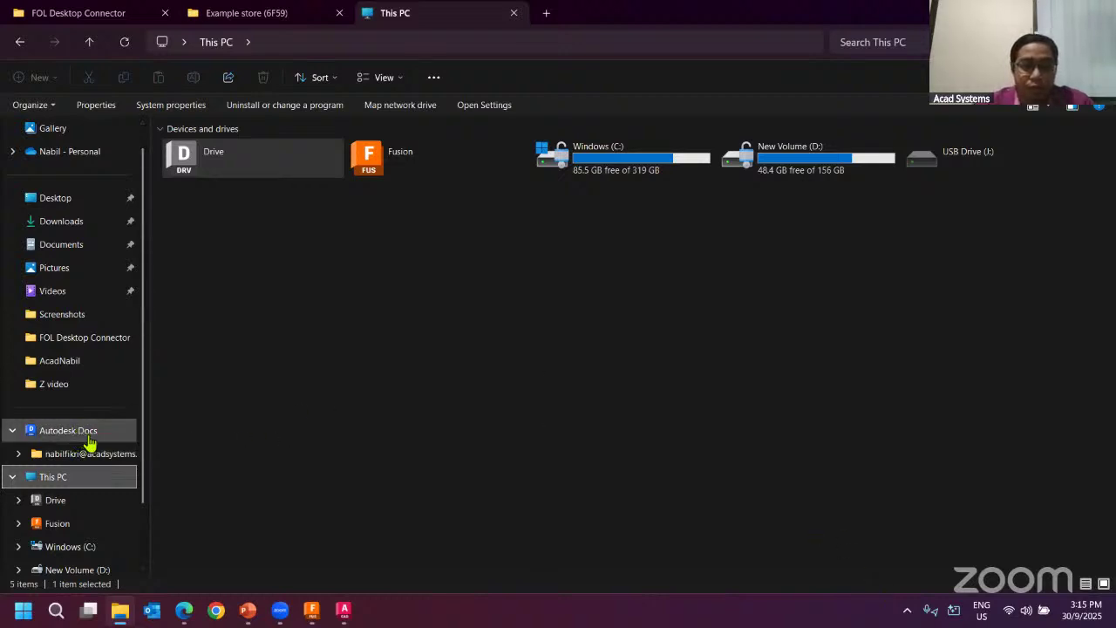
left_click(907, 609)
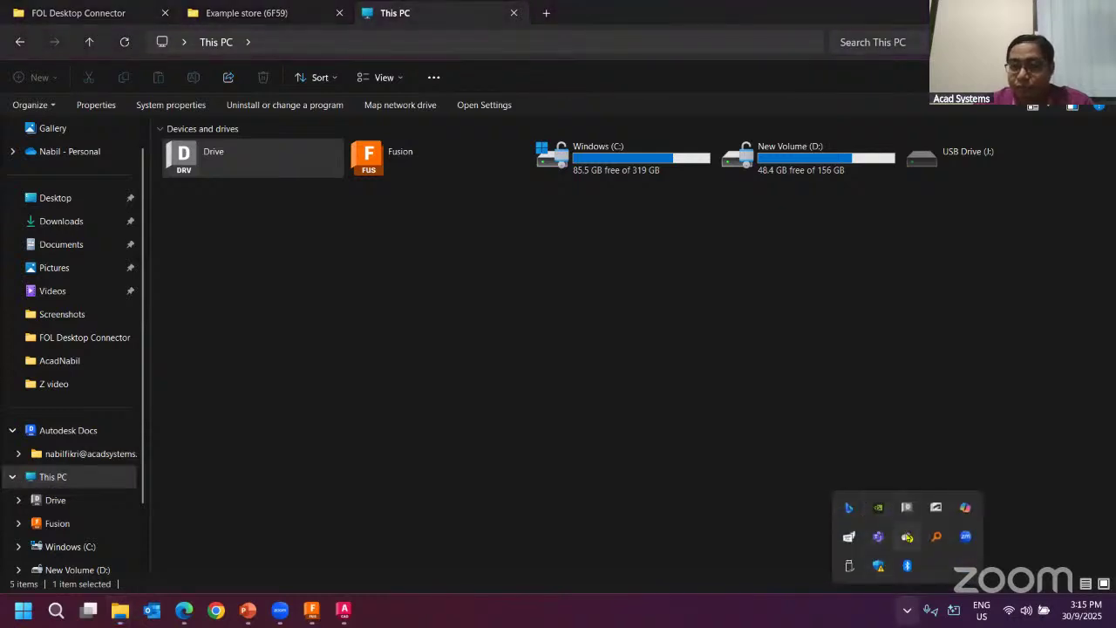
left_click(907, 510)
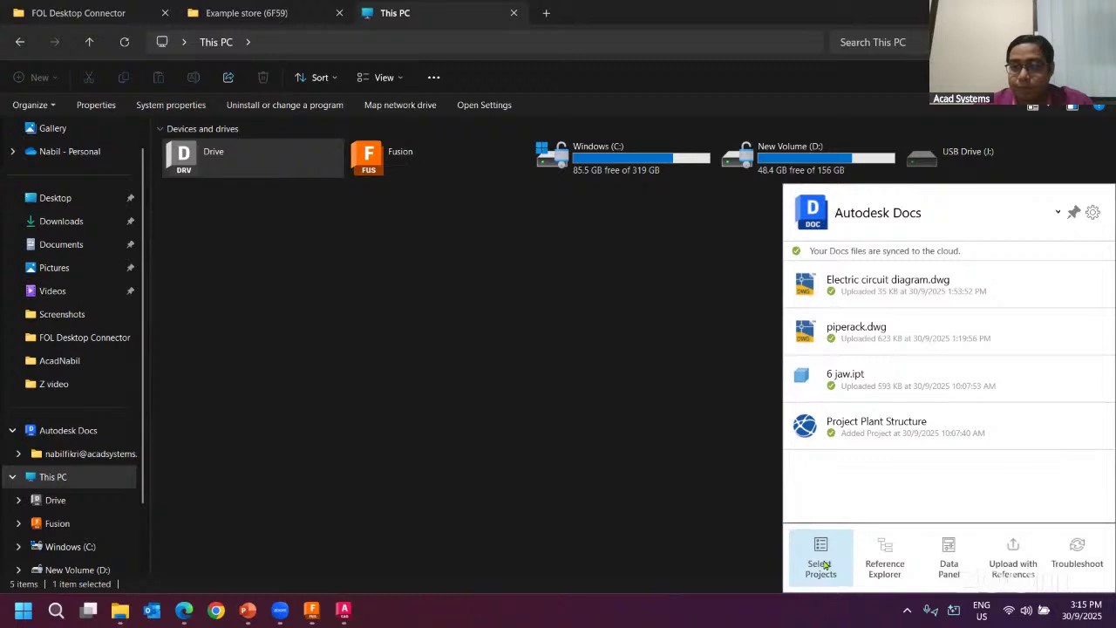
left_click(798, 534)
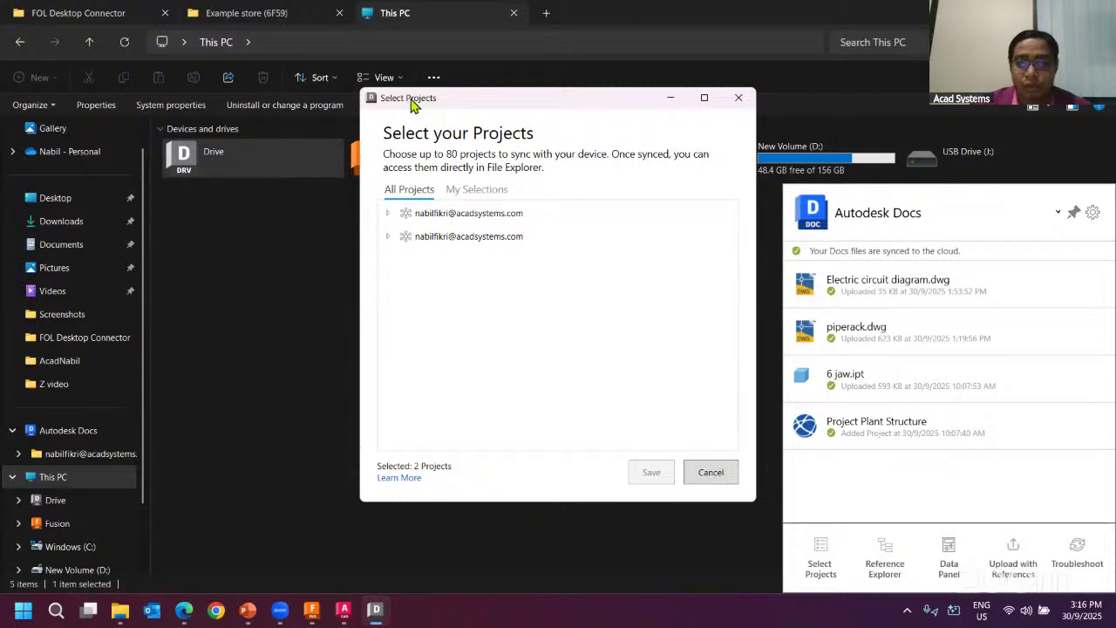
left_click_drag(413, 103, 412, 132)
left_click(386, 243)
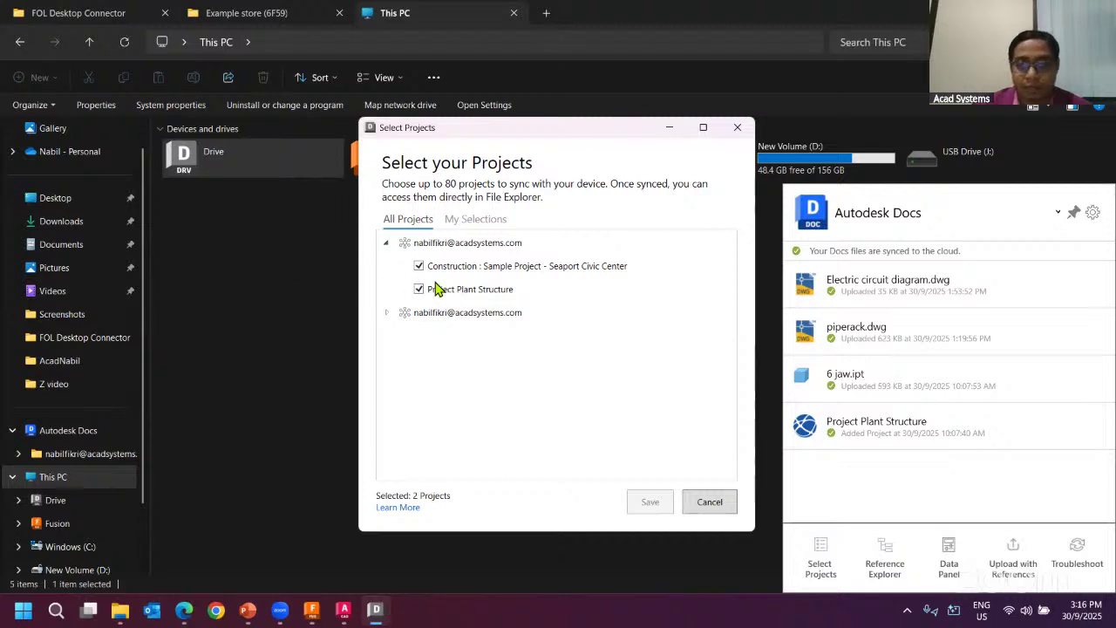
left_click(737, 127)
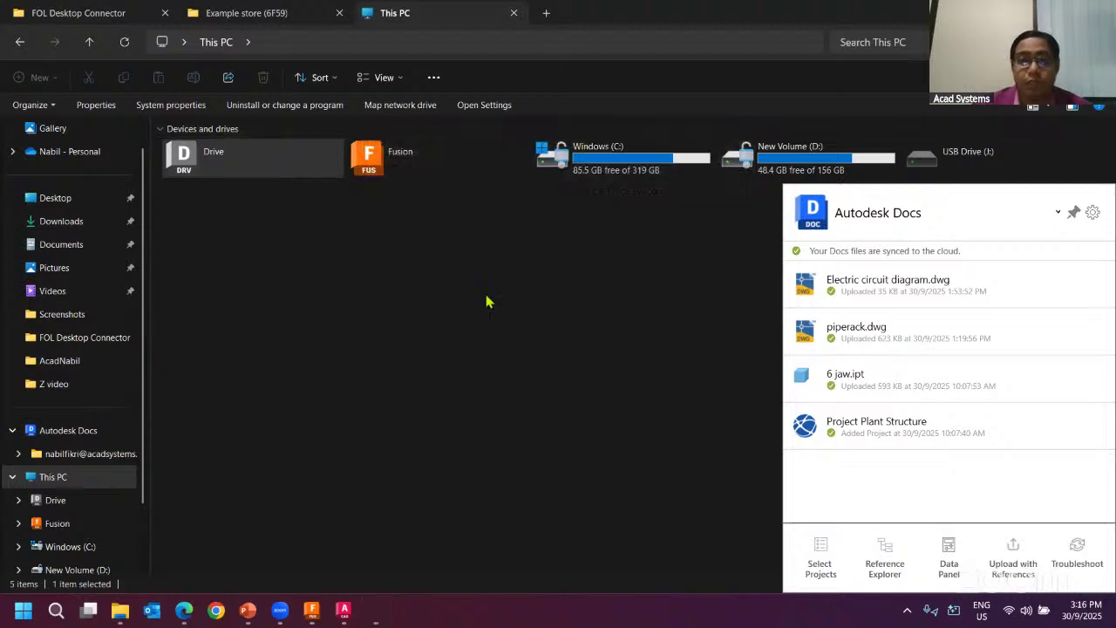
- Open the Project Files folder of Project Plant Structure under Autodesk Docs in File Explorer and select piperack.dwg
left_click(128, 430)
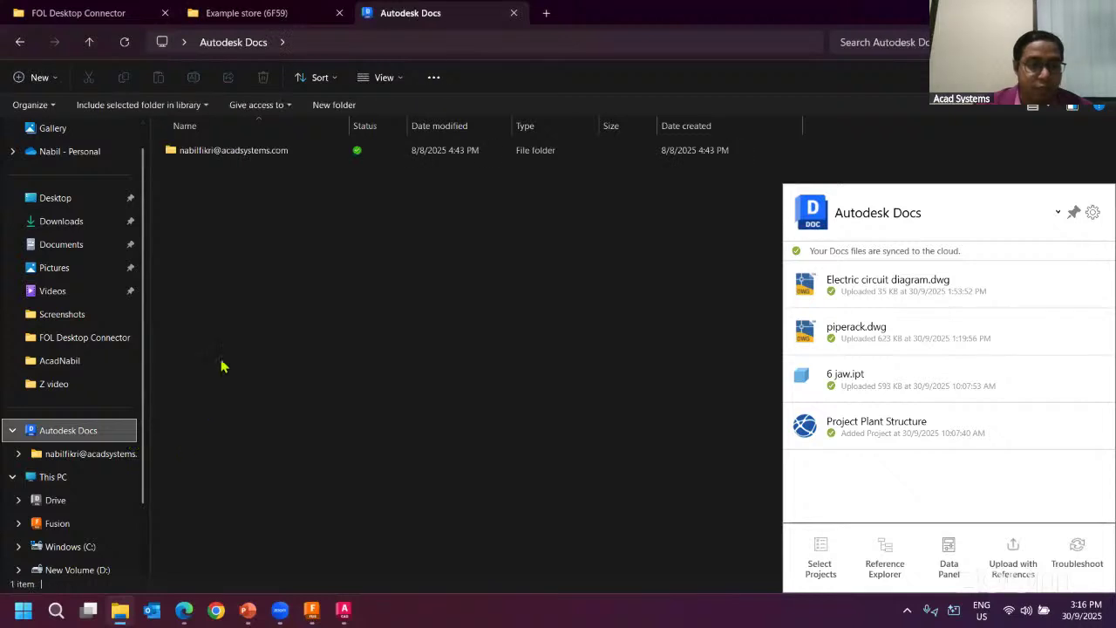
double_click(229, 155)
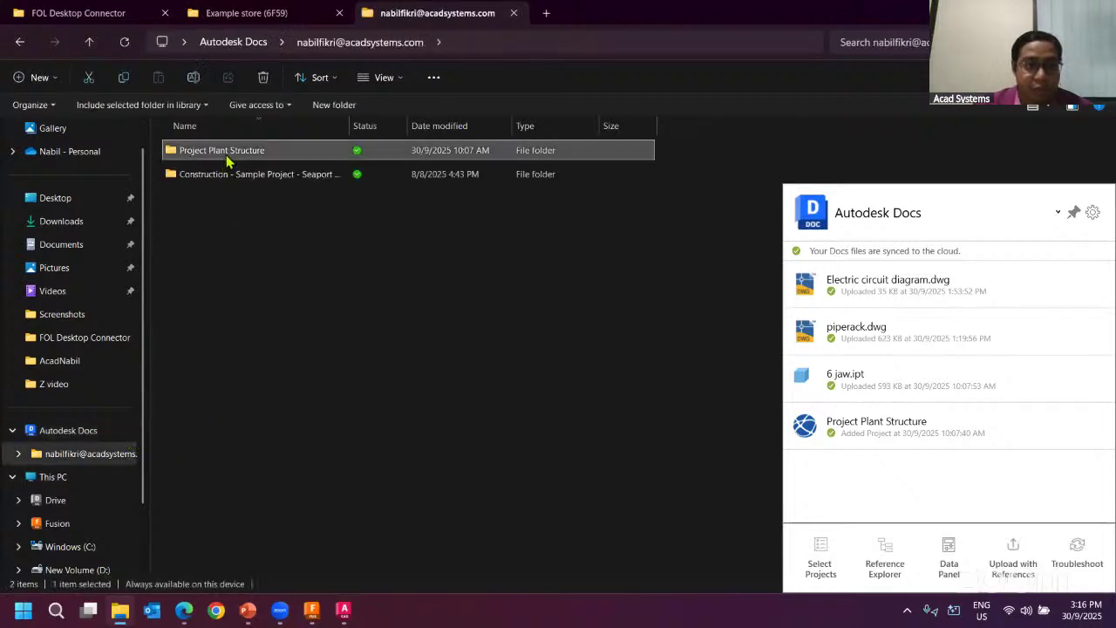
left_click(226, 155)
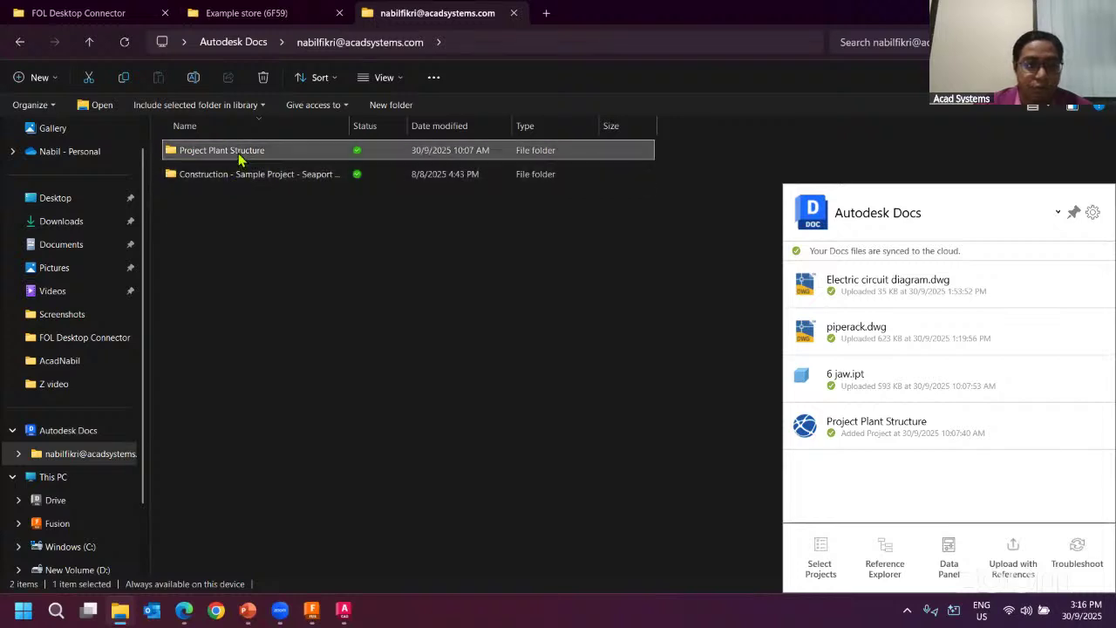
double_click(345, 153)
double_click(262, 153)
left_click(231, 154)
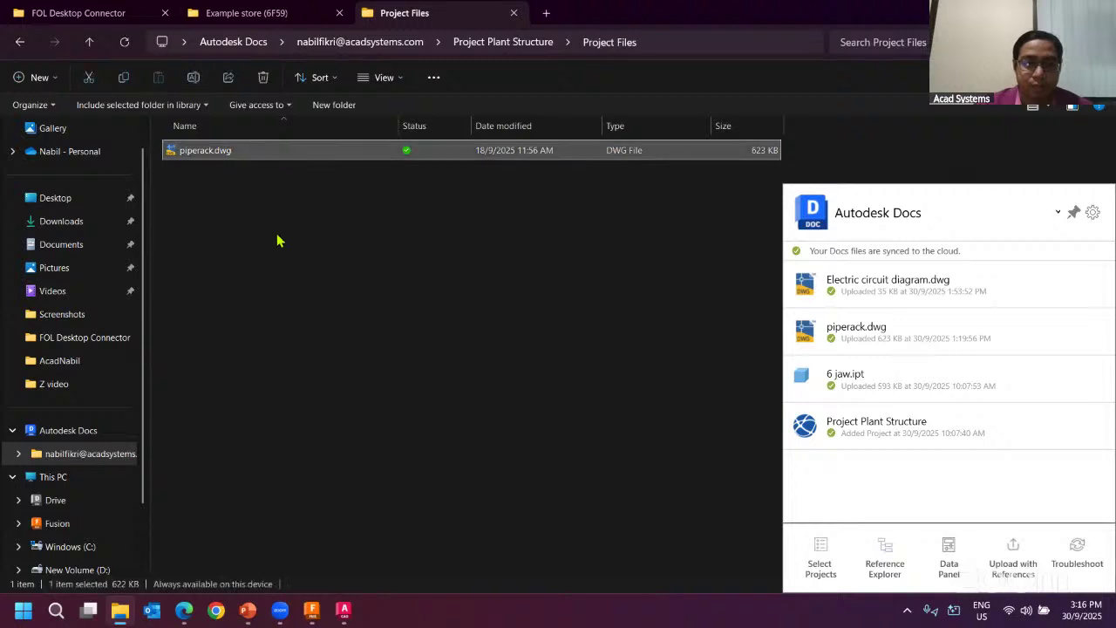
- Switch to Autodesk Construction Cloud in the browser and open the Docs files of Project Plant Structure
left_click(183, 611)
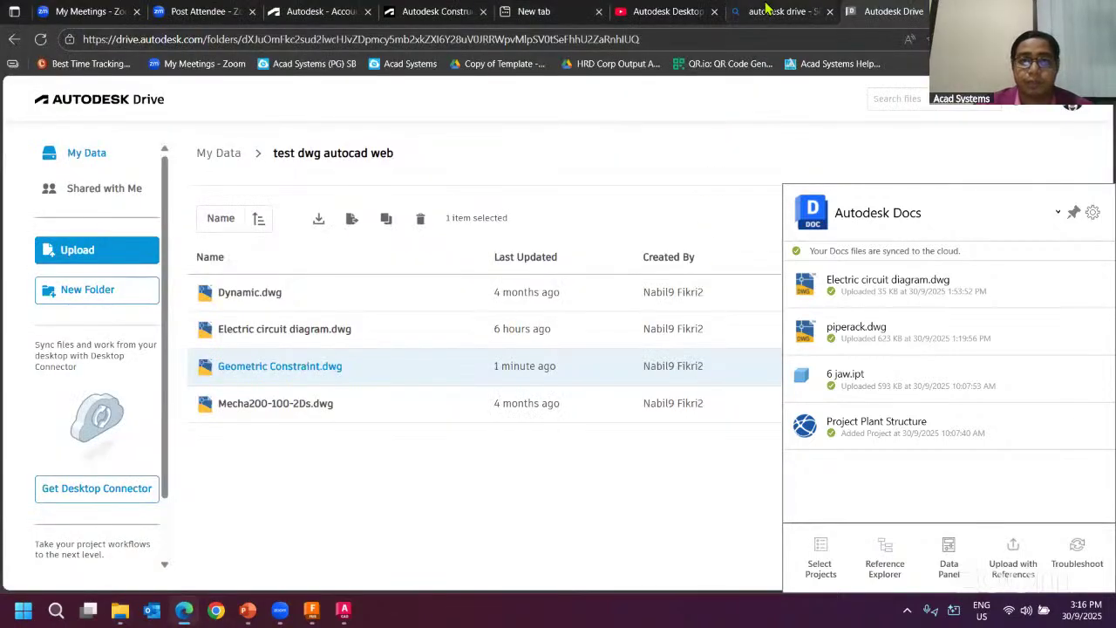
left_click(405, 11)
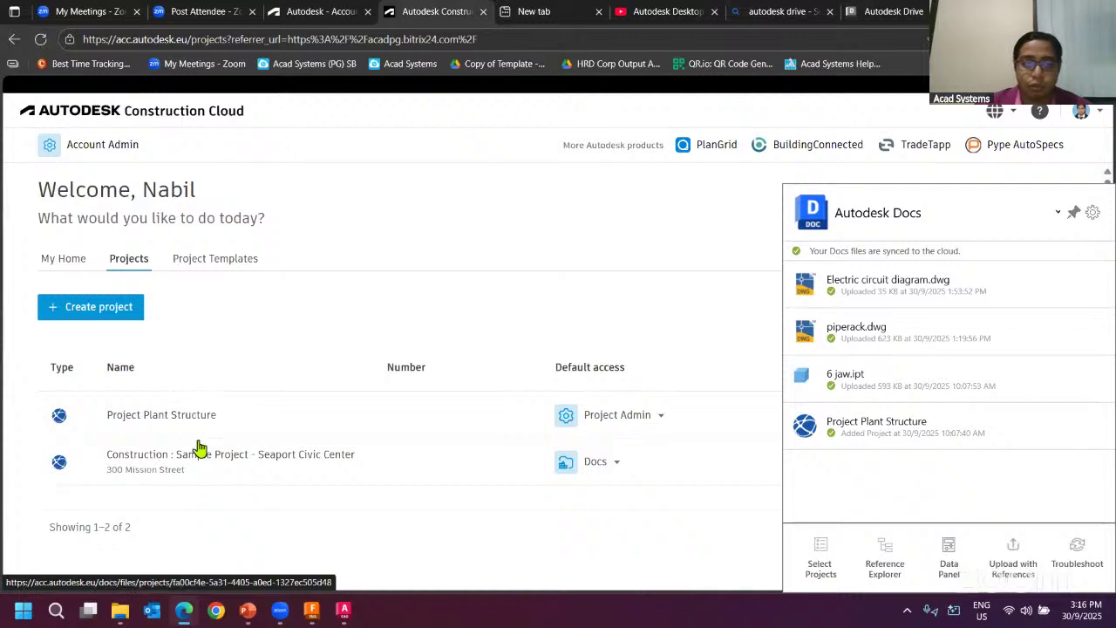
left_click(175, 425)
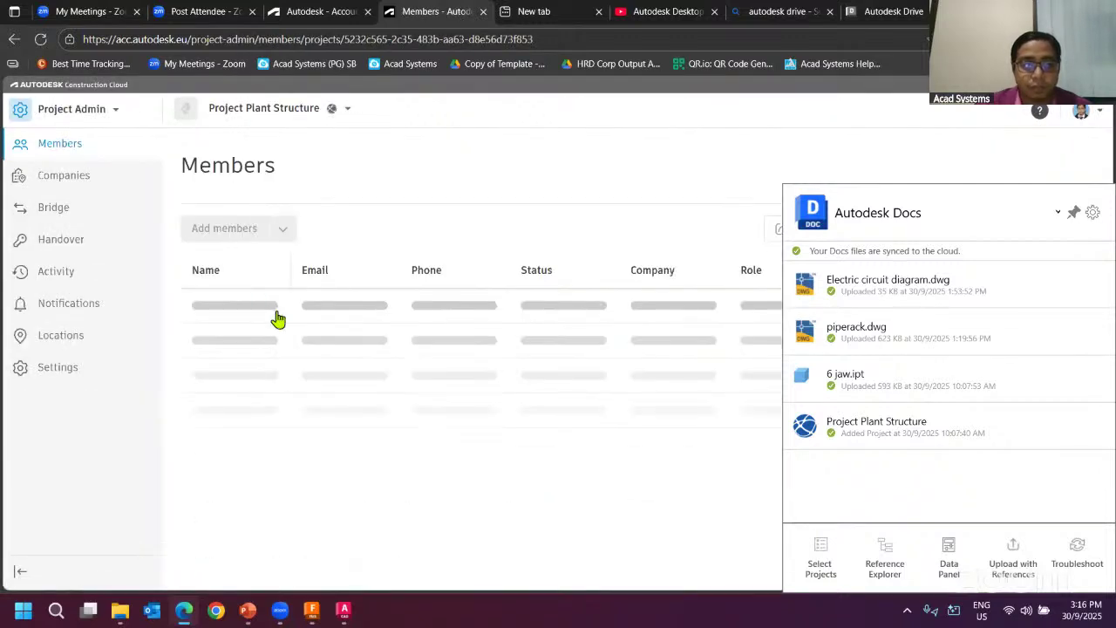
left_click(85, 115)
left_click(82, 218)
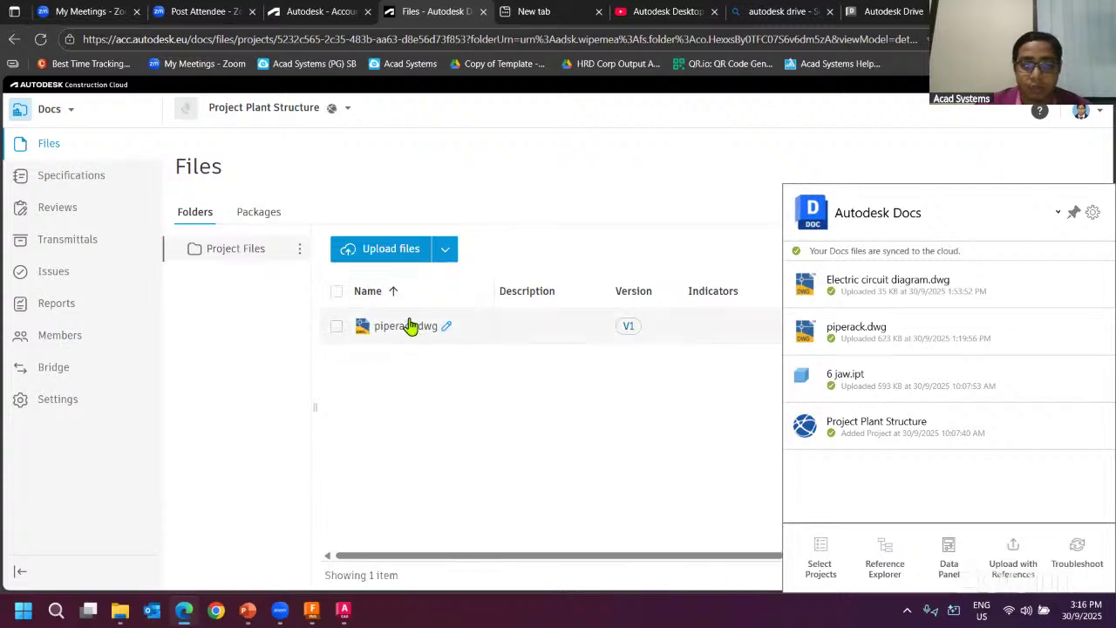
- Return to File Explorer and open the AcadNabil folder in the Project Files of Construction - Sample Project - Seaport Civic Center
left_click(120, 609)
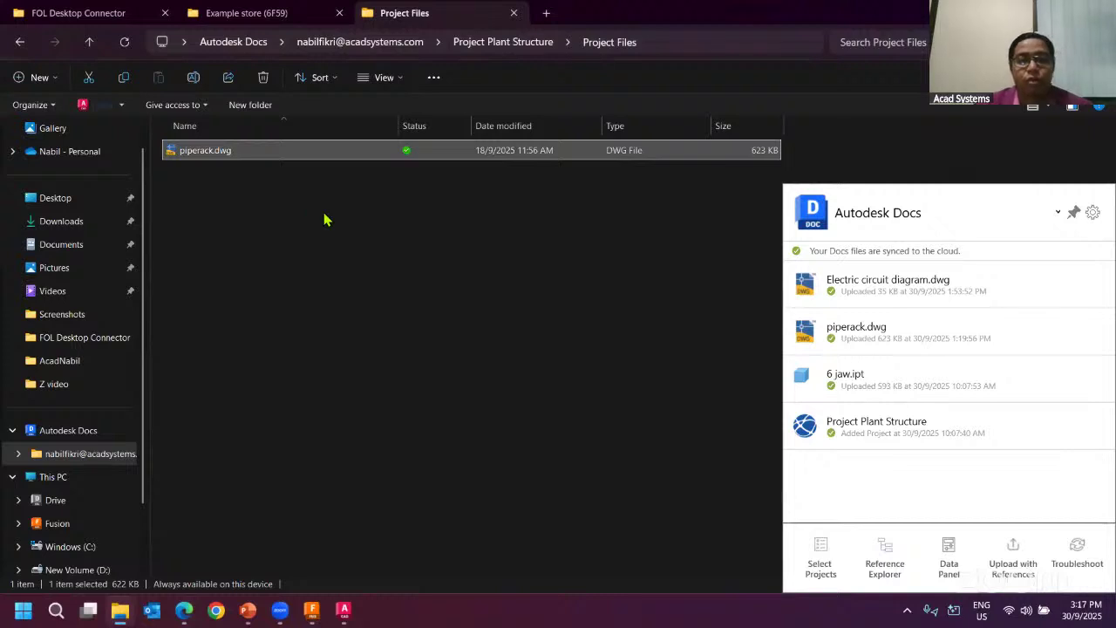
key("alt+Up")
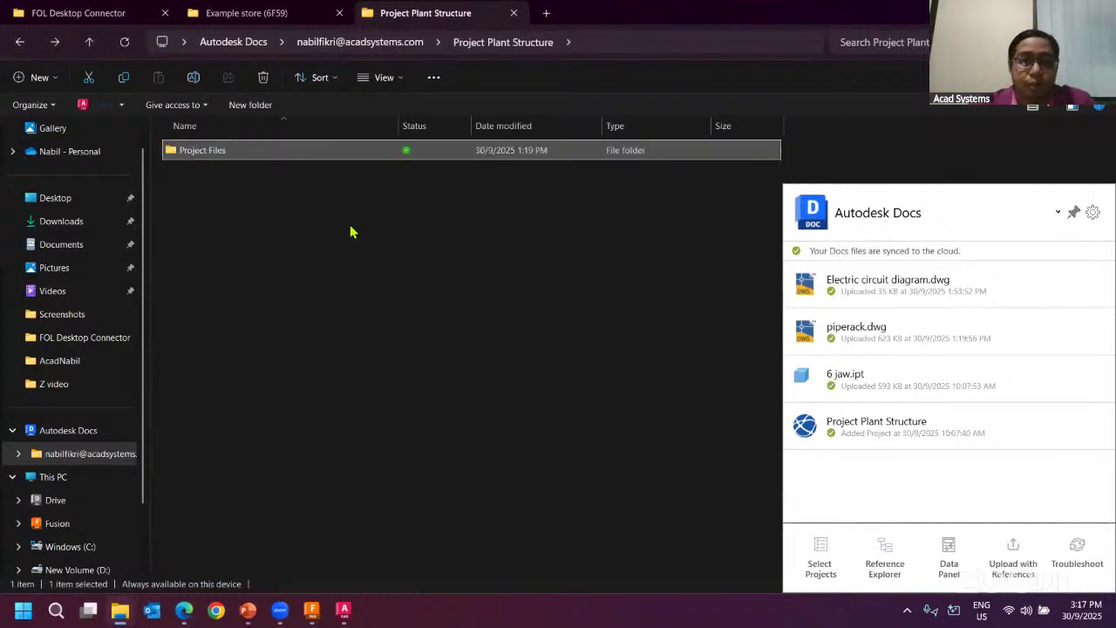
key("alt+Up")
left_click(263, 184)
key("Return")
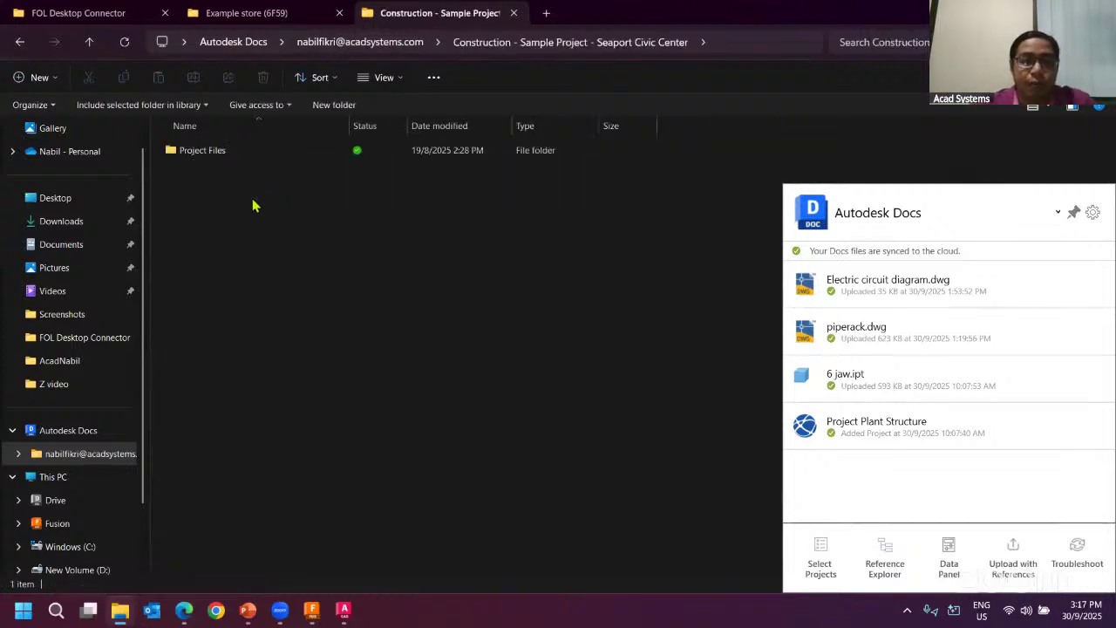
key("Down")
key("Return")
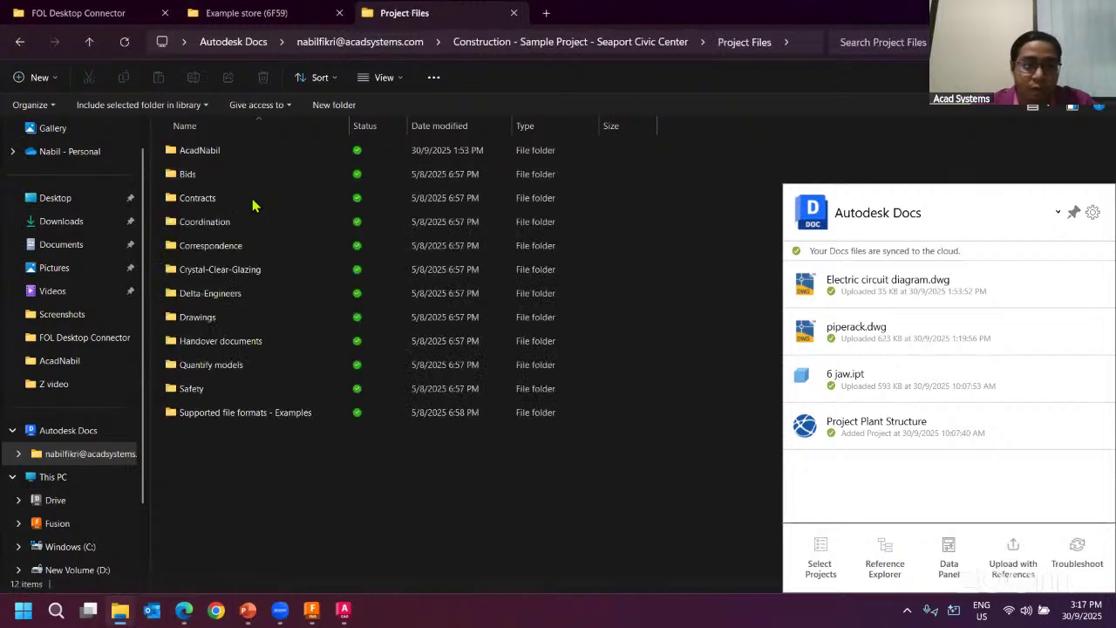
key("Down")
key("Return")
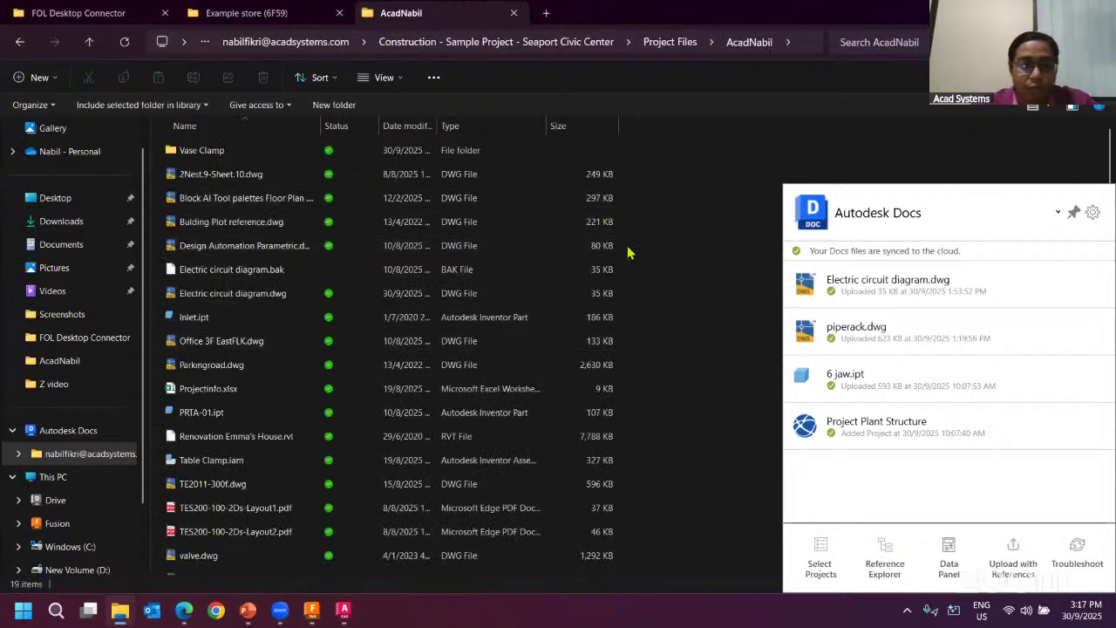
- Inspect the Design Automation Parametric and Block AI Tool palettes Floor Plan drawings and Inlet.ipt in the synced folder
left_click(333, 247)
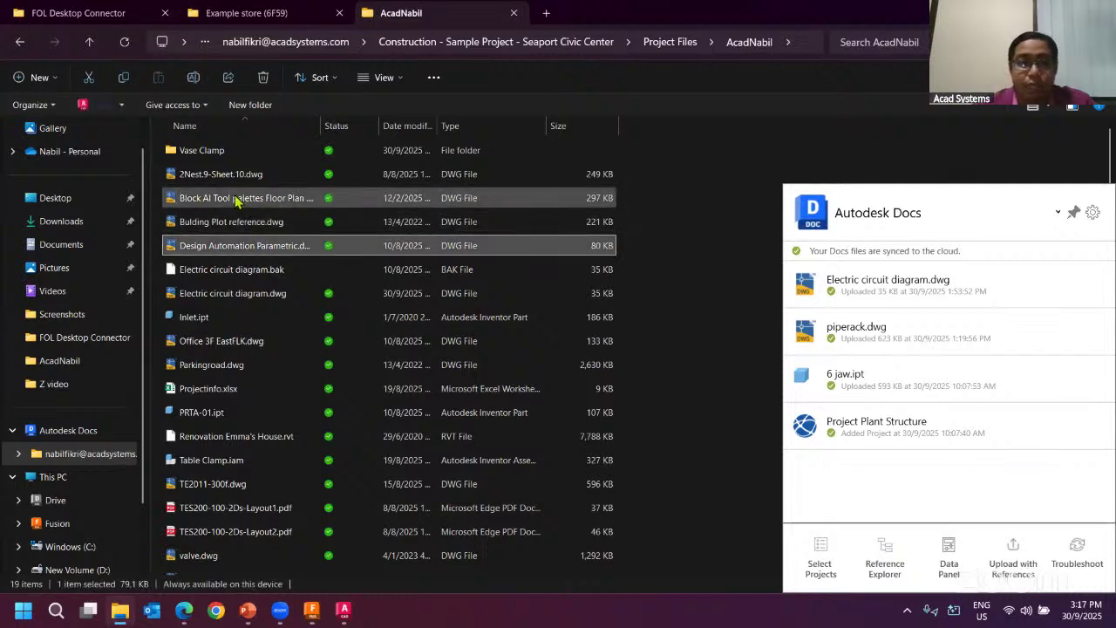
left_click(240, 201)
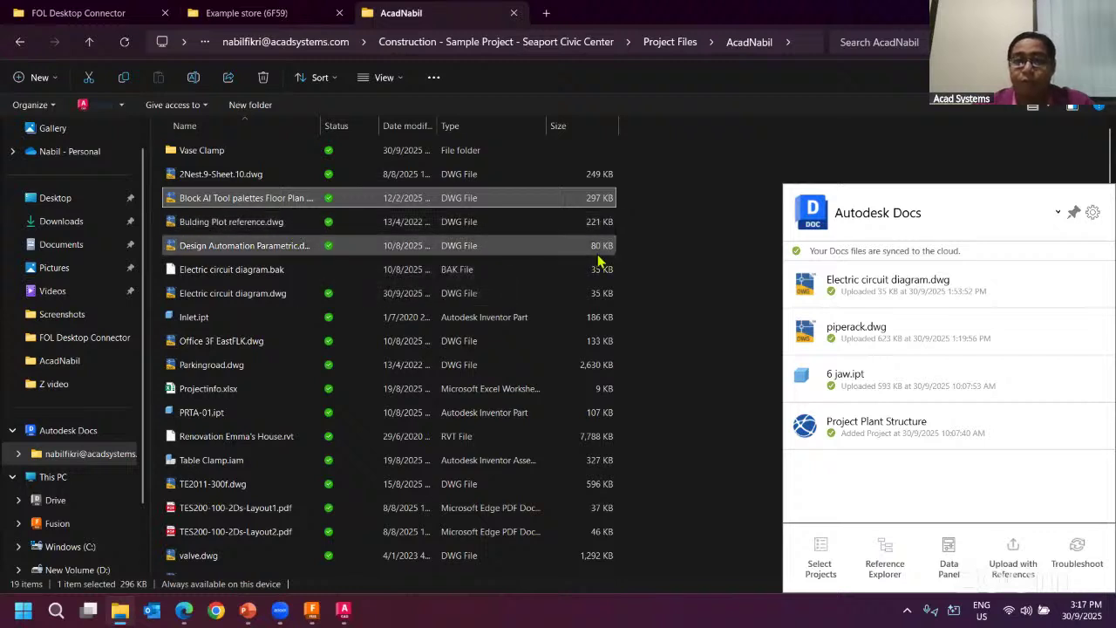
left_click(245, 320)
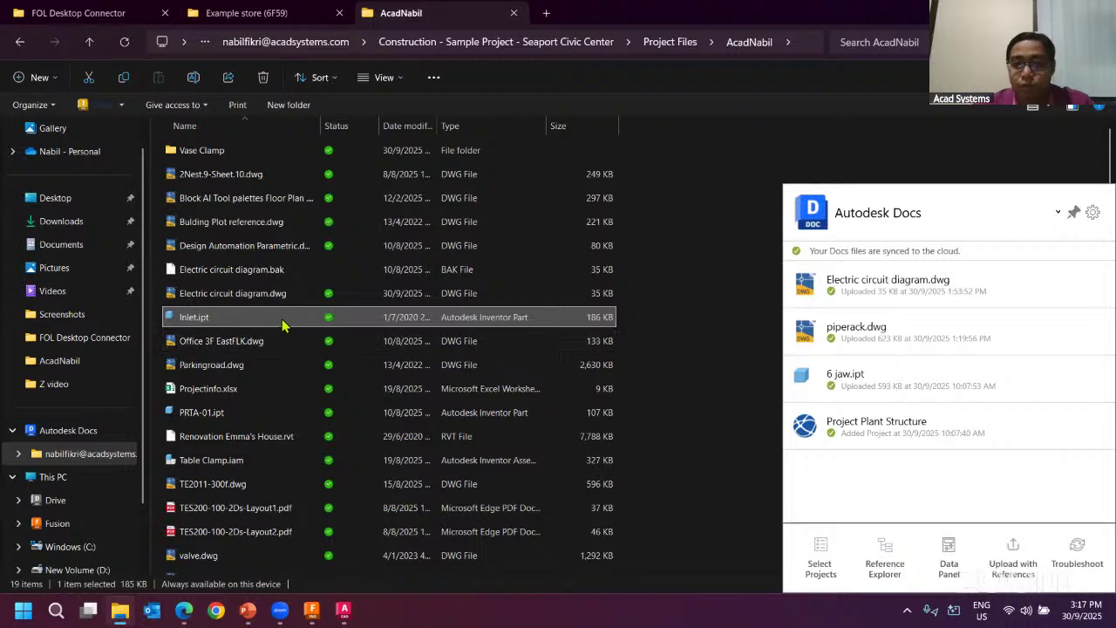
mouse_move(293, 322)
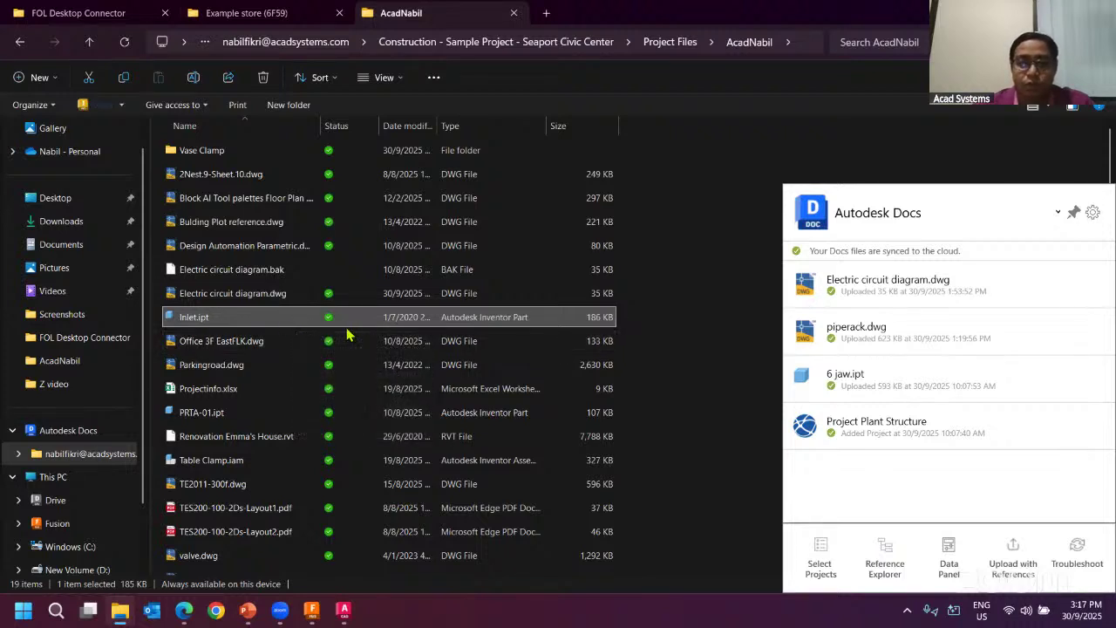
- View the Desktop Connector options available for Electric circuit diagram.dwg and dismiss them without choosing one
left_click(428, 303)
right_click(427, 303)
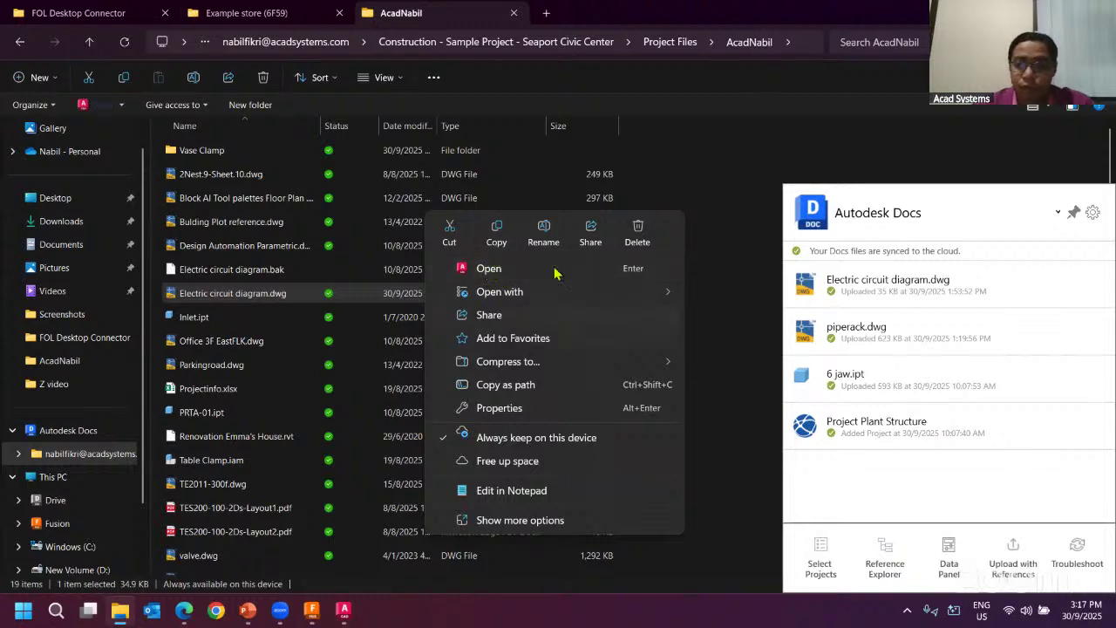
left_click(524, 521)
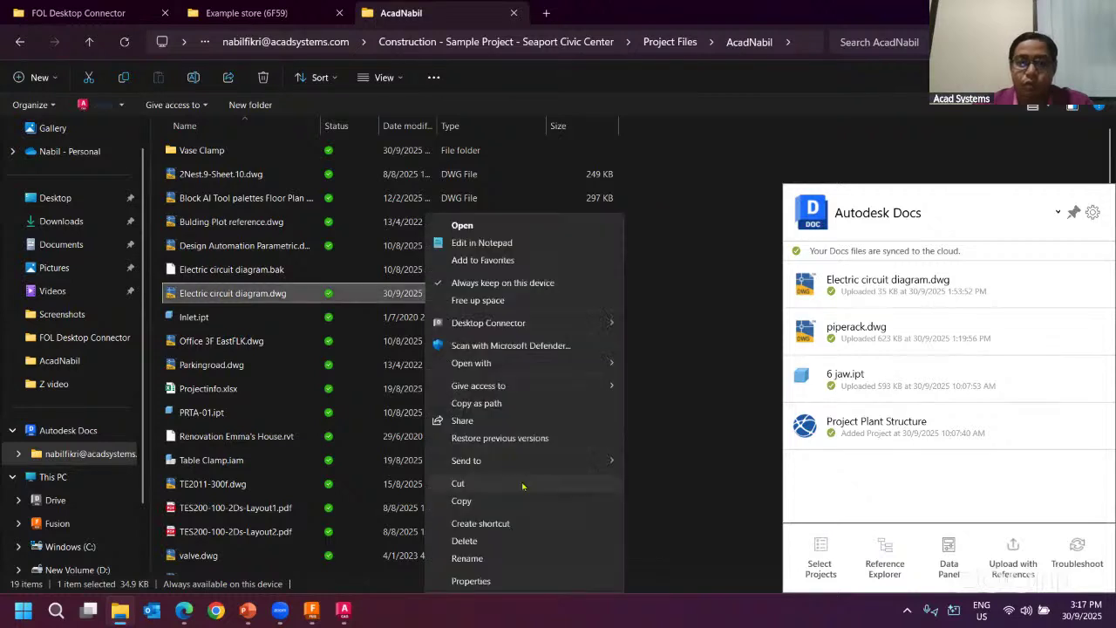
mouse_move(521, 330)
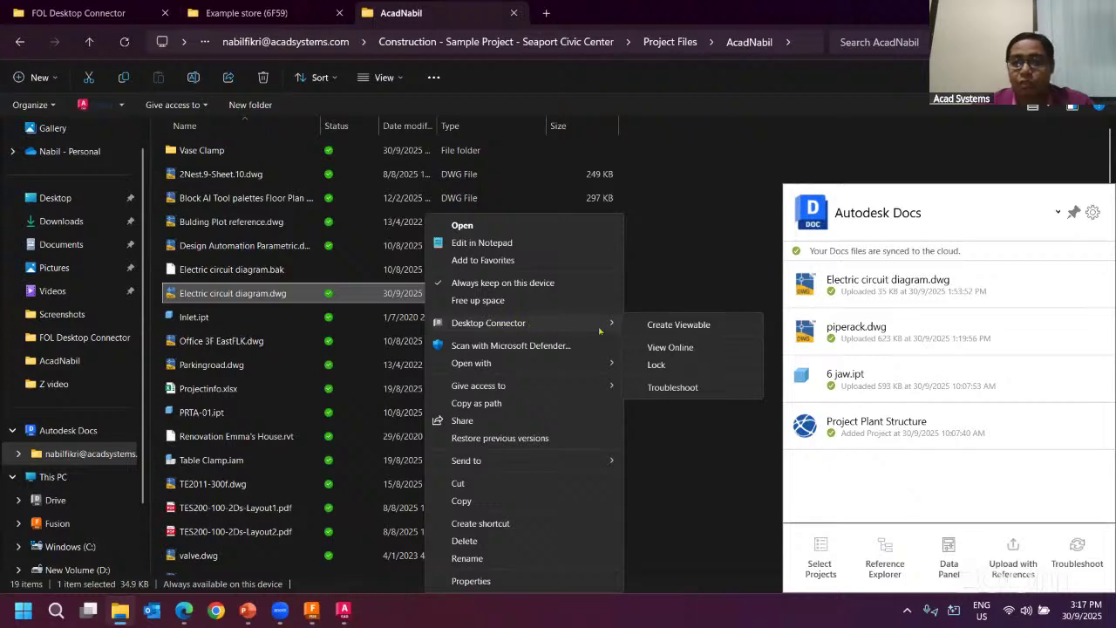
left_click(661, 241)
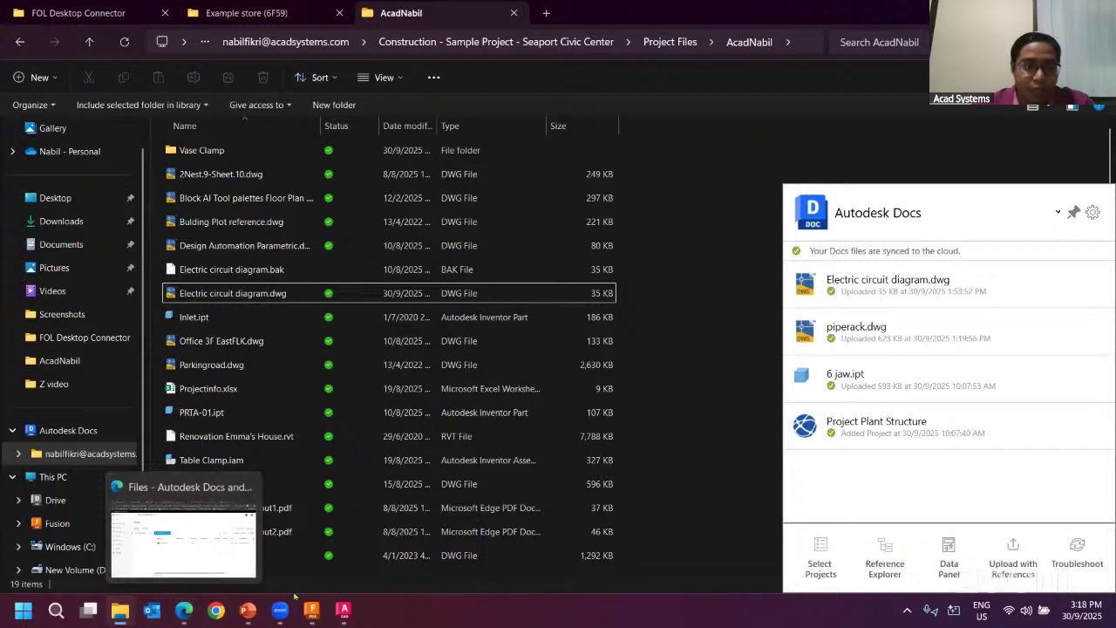
- Switch to the browser, dismiss the Desktop Connector panel, and change the Docs project to Construction : Sample Project - Seaport Civic Center
left_click(183, 613)
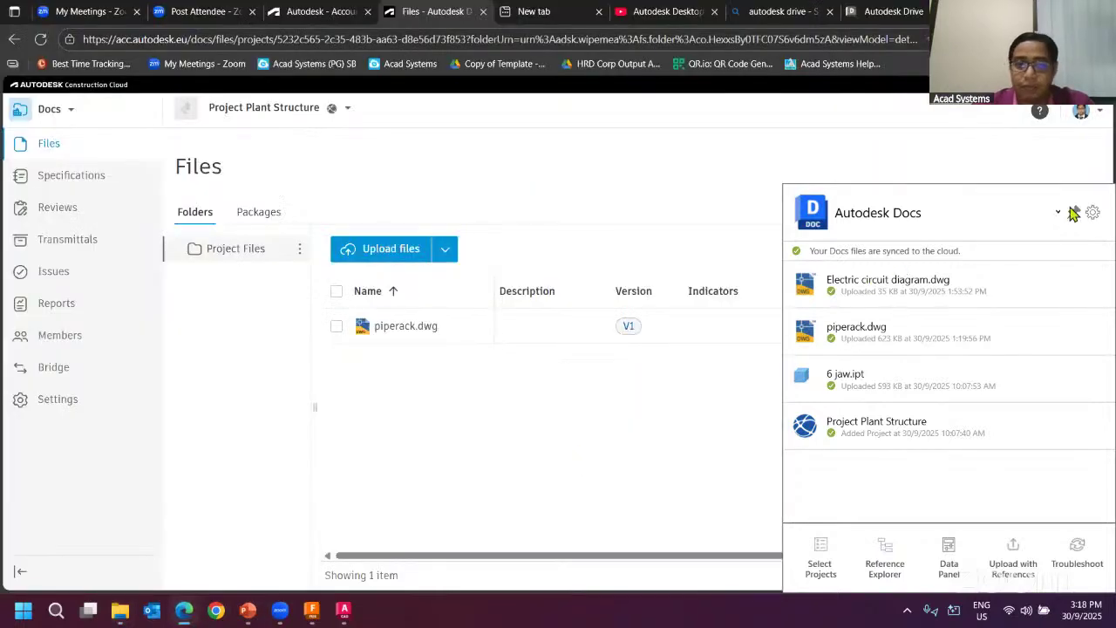
left_click(246, 246)
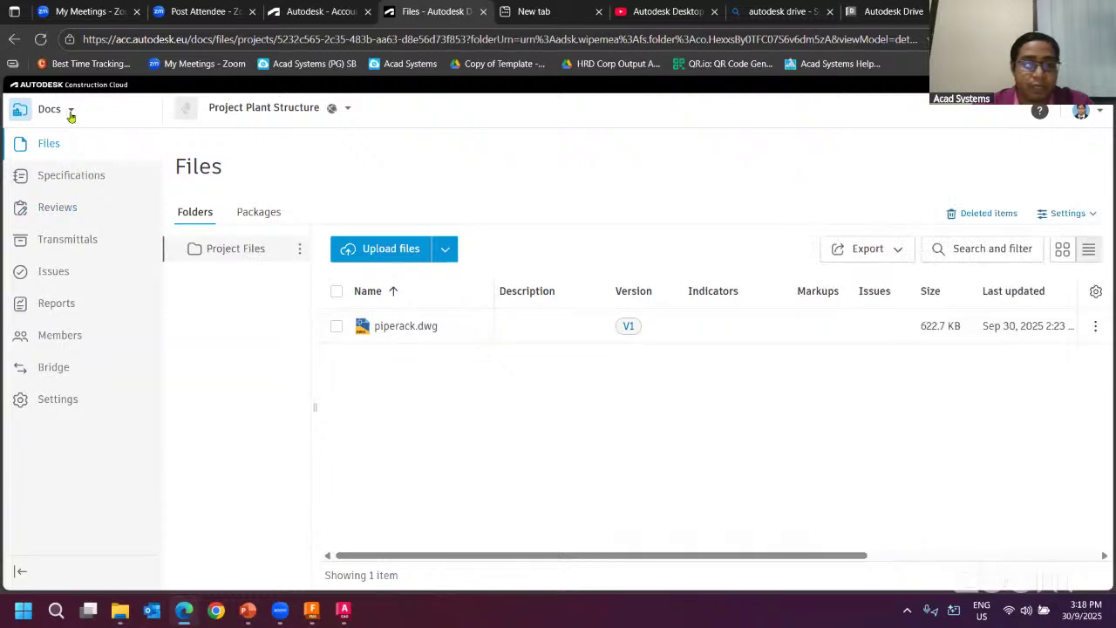
left_click(72, 110)
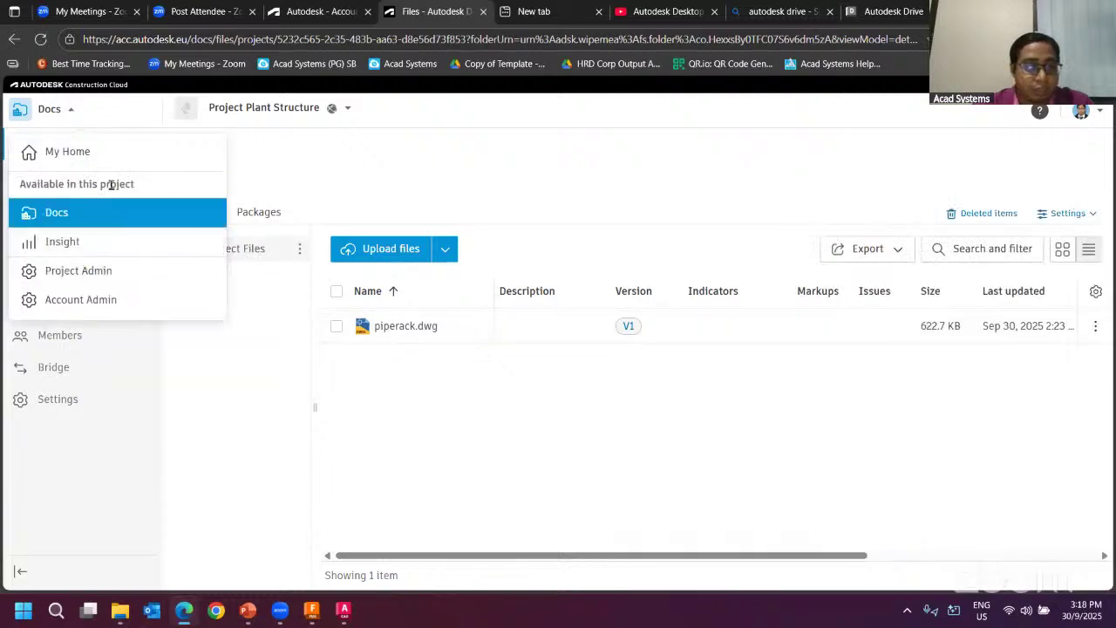
left_click(253, 109)
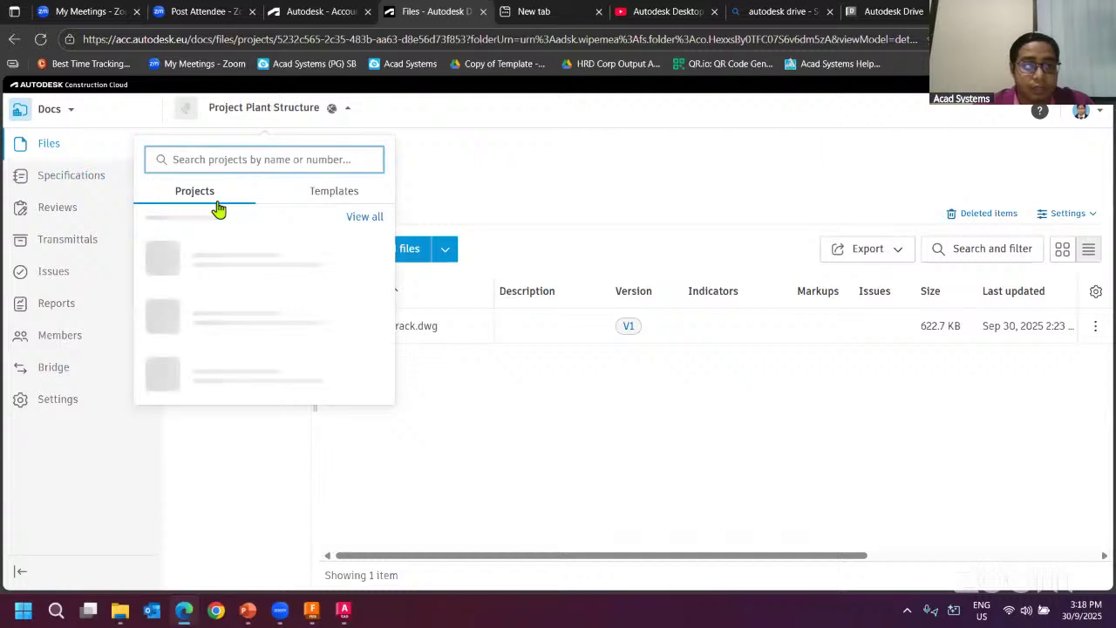
left_click(225, 254)
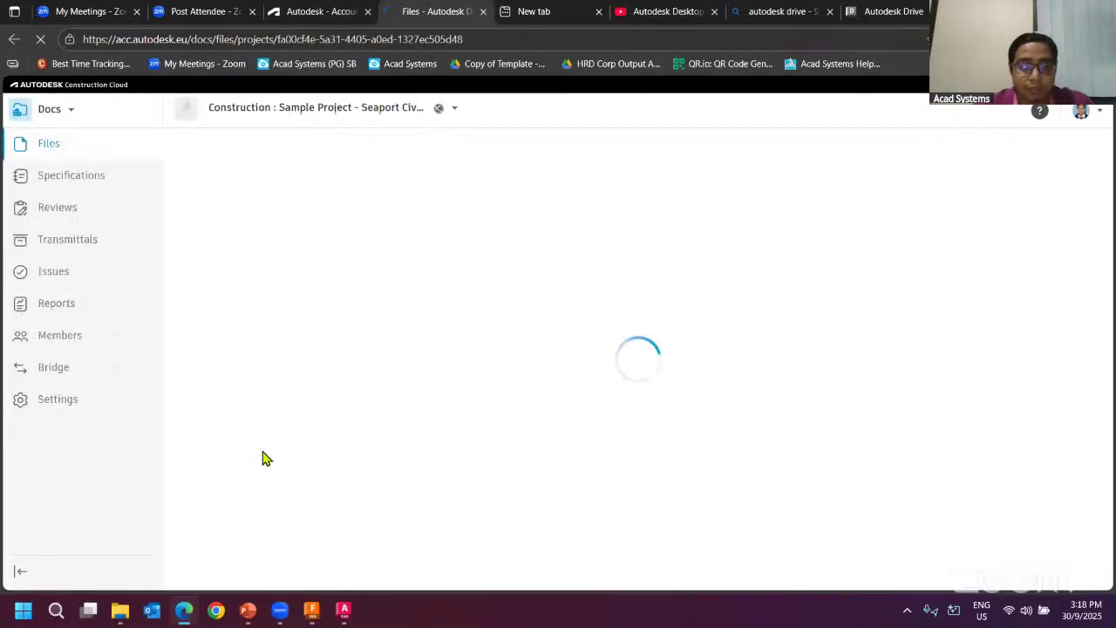
- Check the synced folder in File Explorer, then open the AcadNabil folder in Autodesk Docs in the browser and compare the file lists
left_click(119, 610)
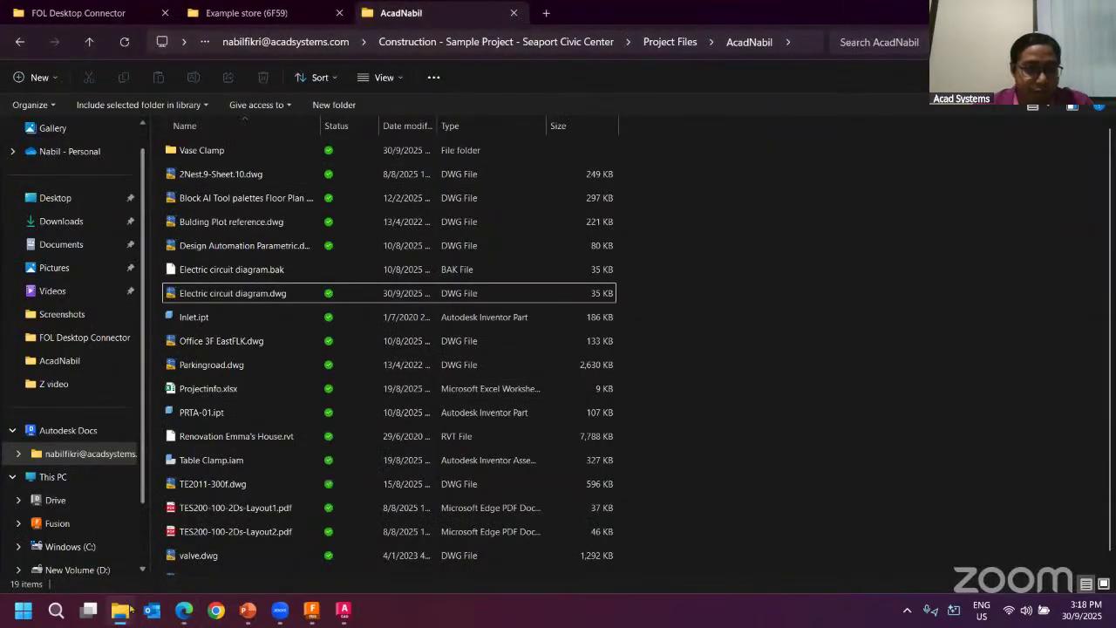
key("alt+Tab")
left_click(251, 275)
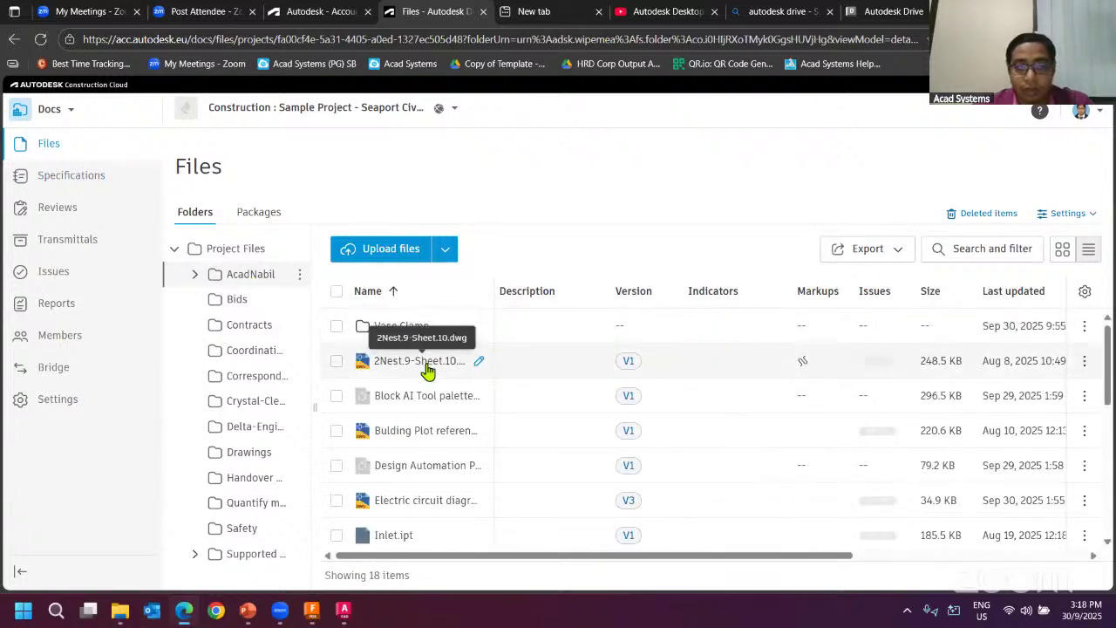
left_click(426, 365)
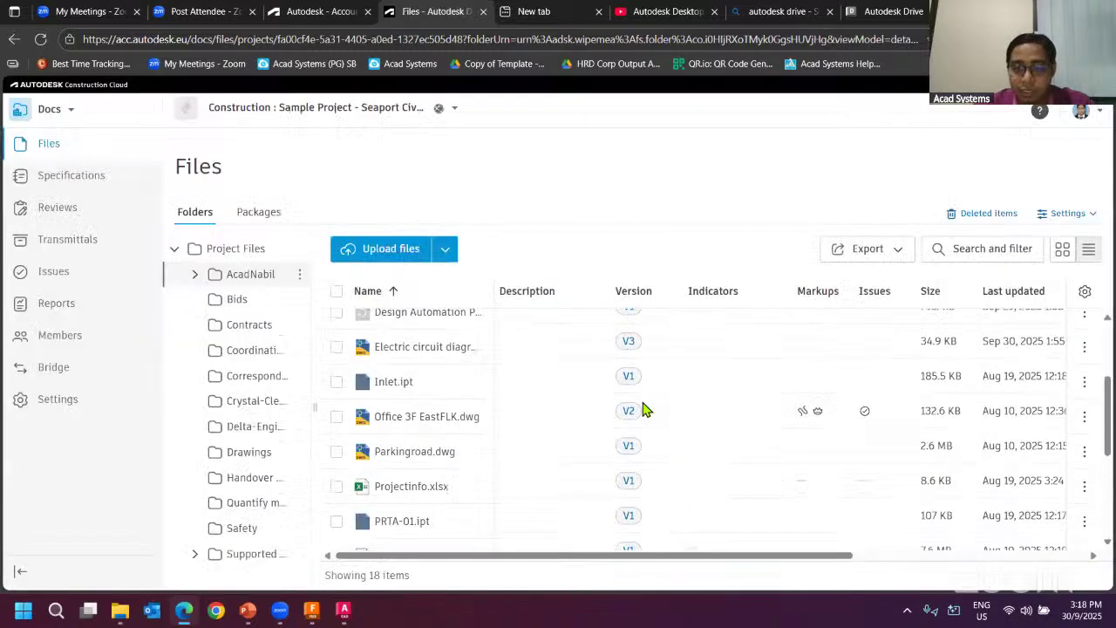
- Review the versions, issues, last-updated dates and updated-by details of the files in the AcadNabil folder in Autodesk Docs
scroll(643, 410, "down", 1)
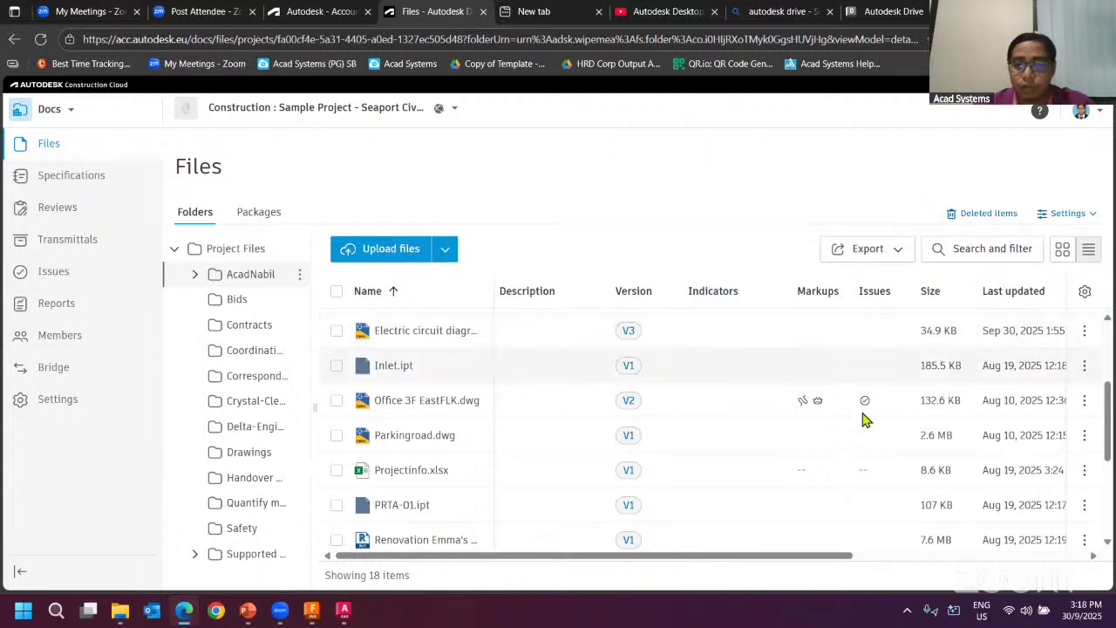
left_click_drag(802, 557, 1035, 553)
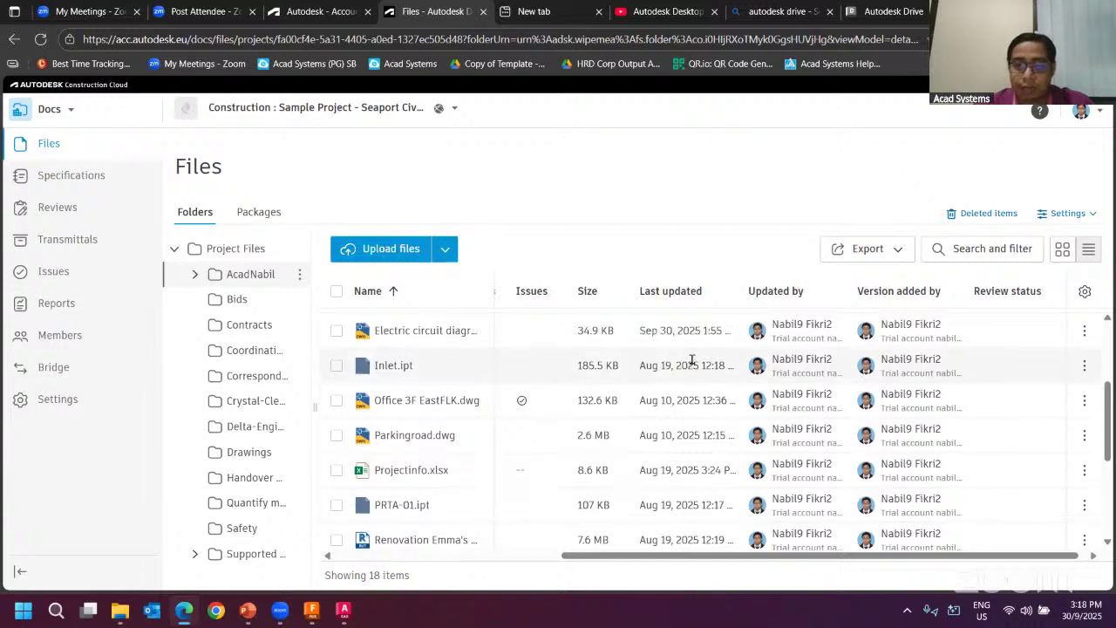
left_click_drag(698, 556, 442, 555)
scroll(442, 447, "down", 3)
scroll(427, 419, "up", 5)
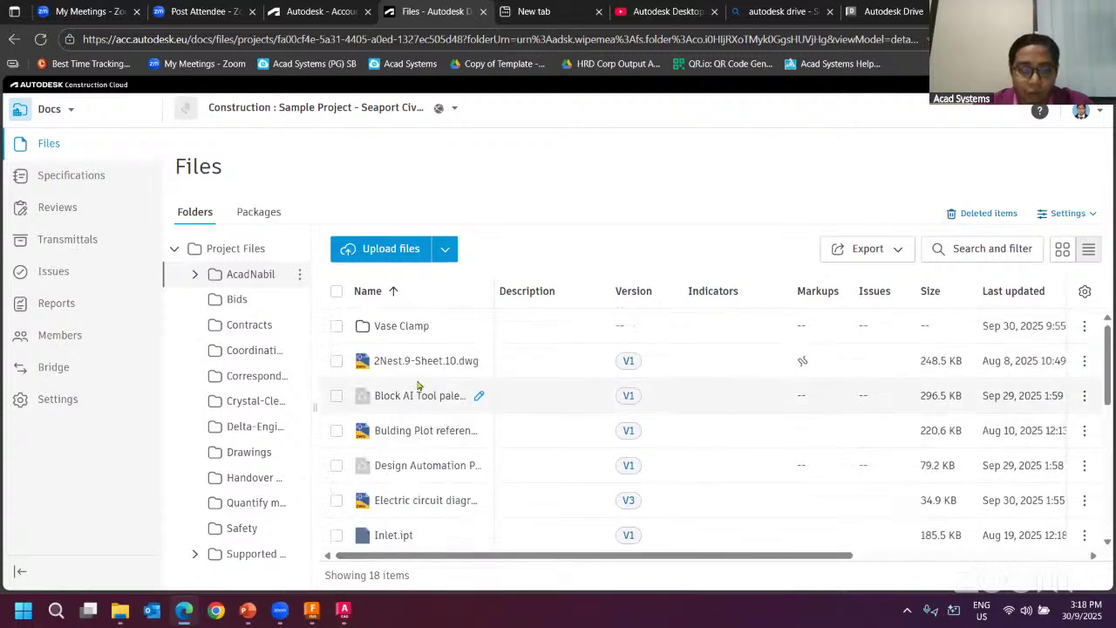
- Open the Vase Clamp folder in Autodesk Docs and look through its part, assembly and drawing files
left_click(410, 326)
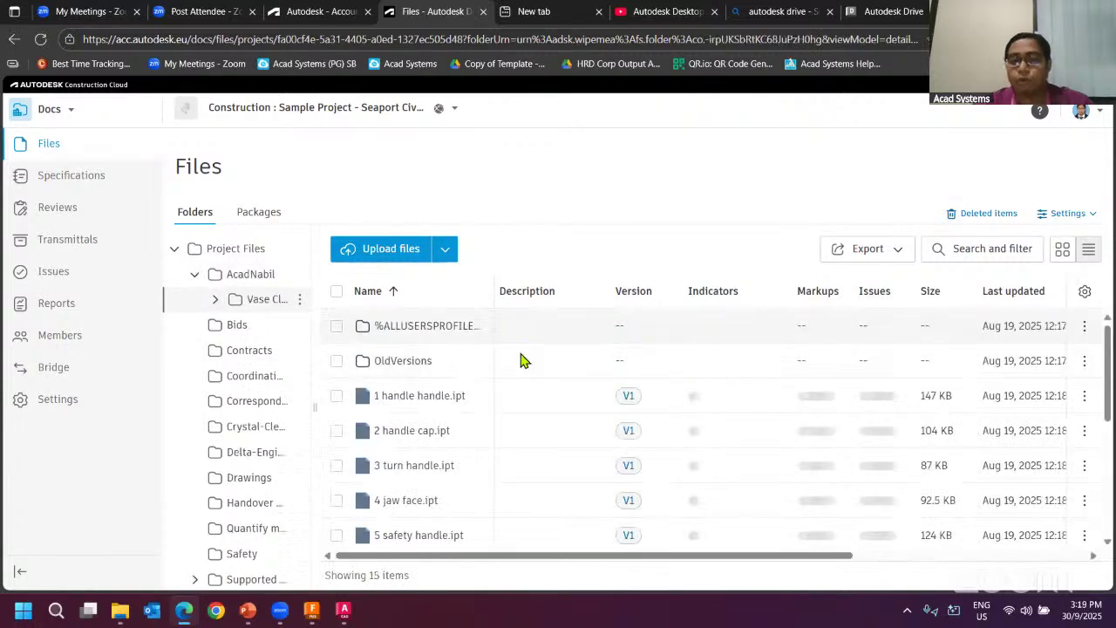
scroll(436, 418, "down", 3)
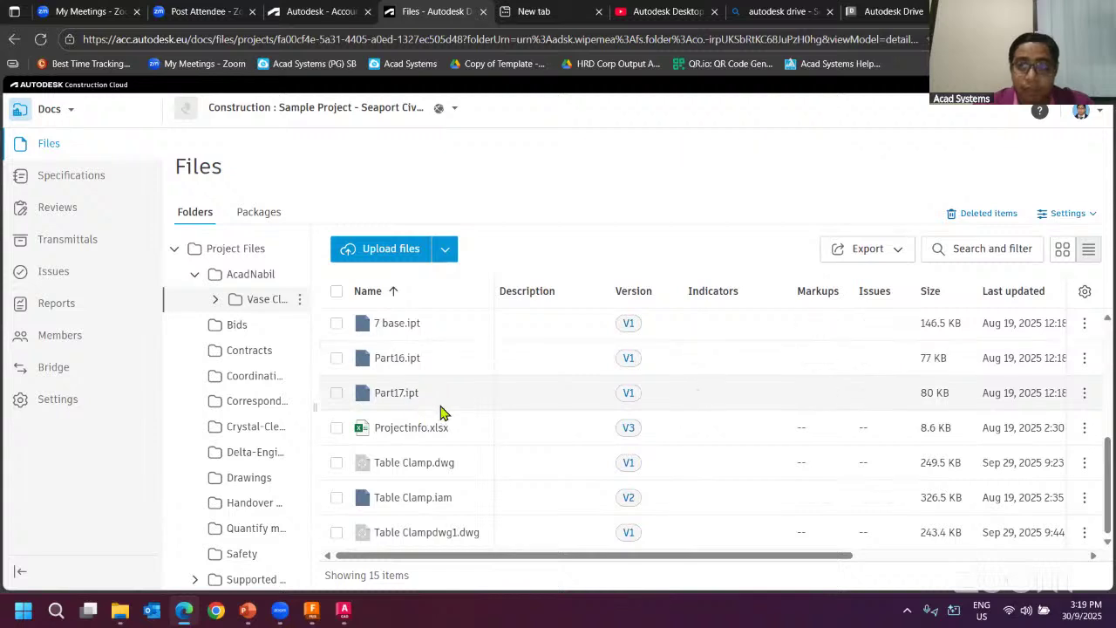
scroll(455, 403, "up", 3)
scroll(434, 484, "down", 2)
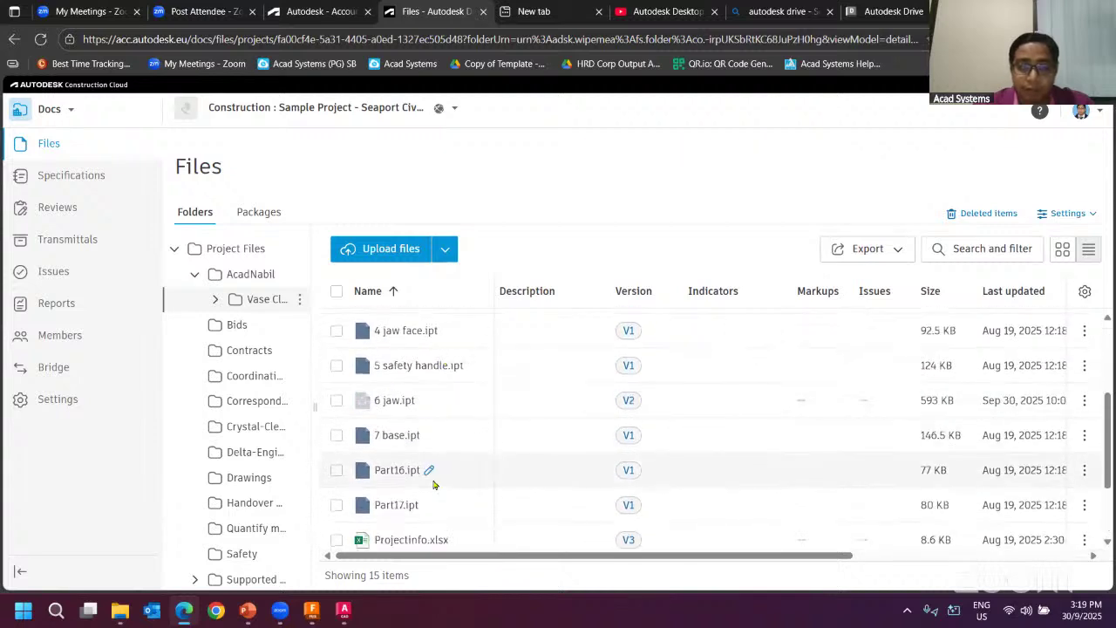
- View 7 base.ipt in the online 3D viewer, close it, and check the last-updated details of 6 jaw.ipt
left_click(400, 436)
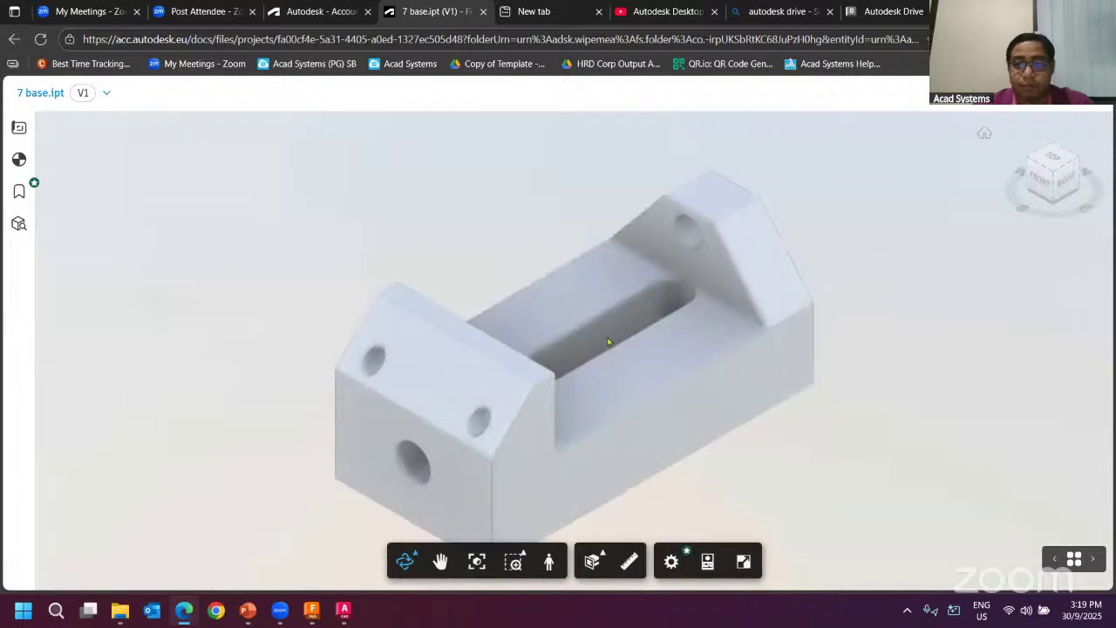
left_click_drag(550, 364, 533, 320)
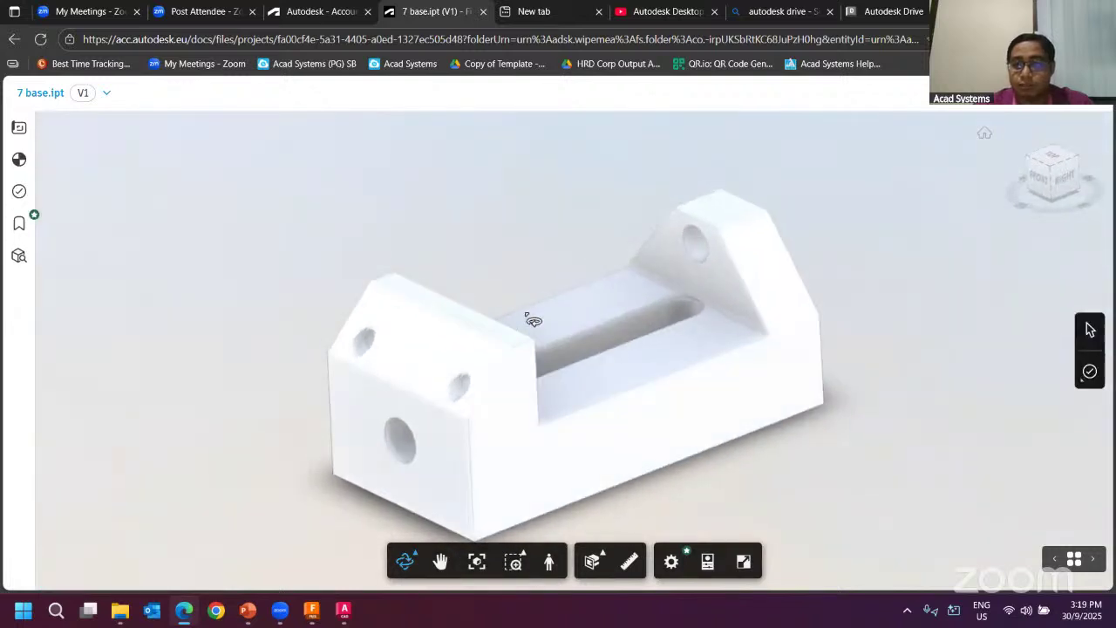
left_click(1087, 97)
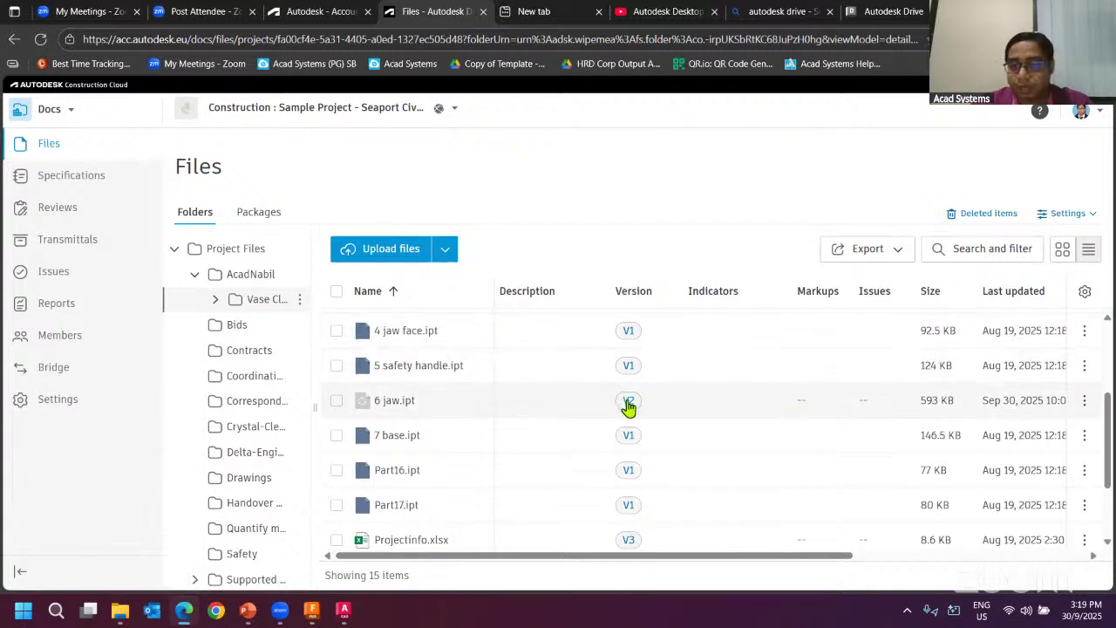
left_click_drag(814, 558, 1017, 560)
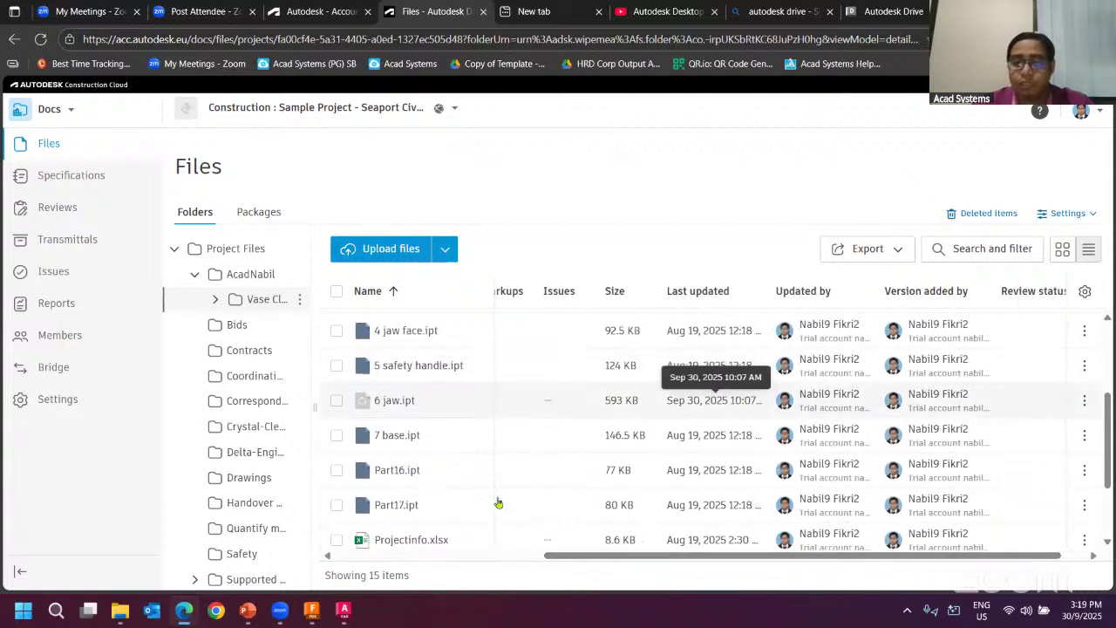
- Switch to File Explorer and open the Desktop Connector Data Panel for Autodesk Docs, docked beside the synced folder in a narrower pane
left_click(119, 611)
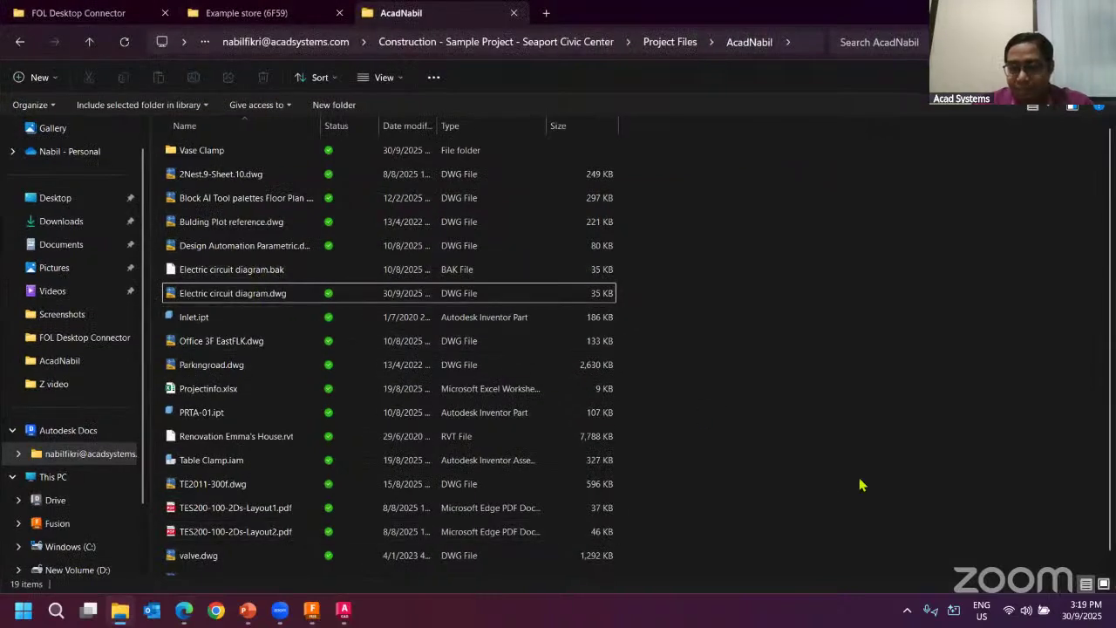
left_click(909, 613)
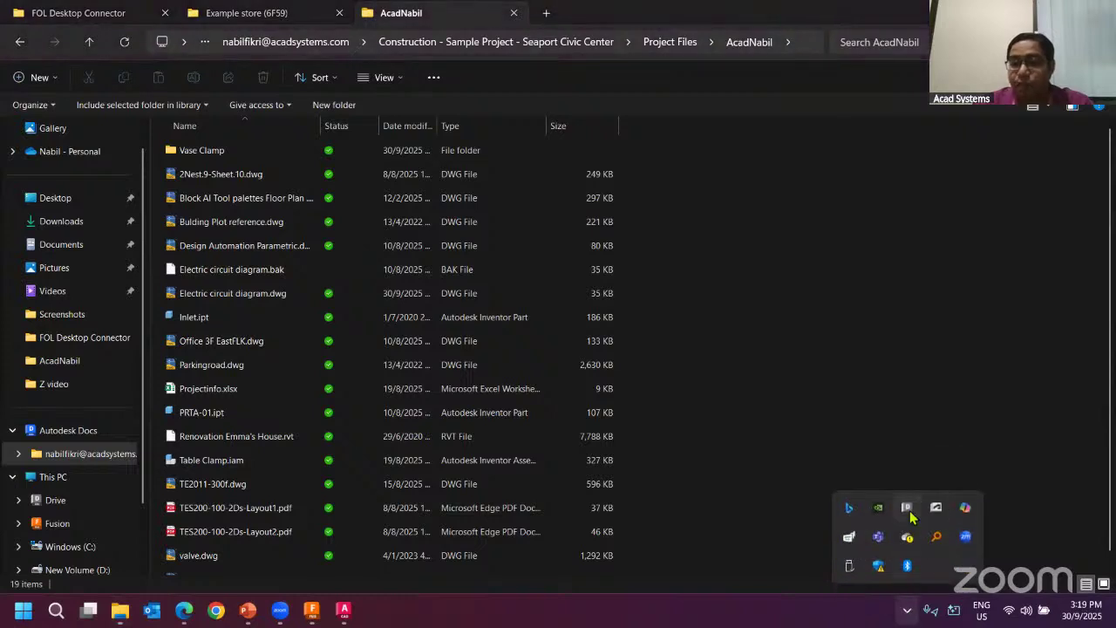
left_click(907, 511)
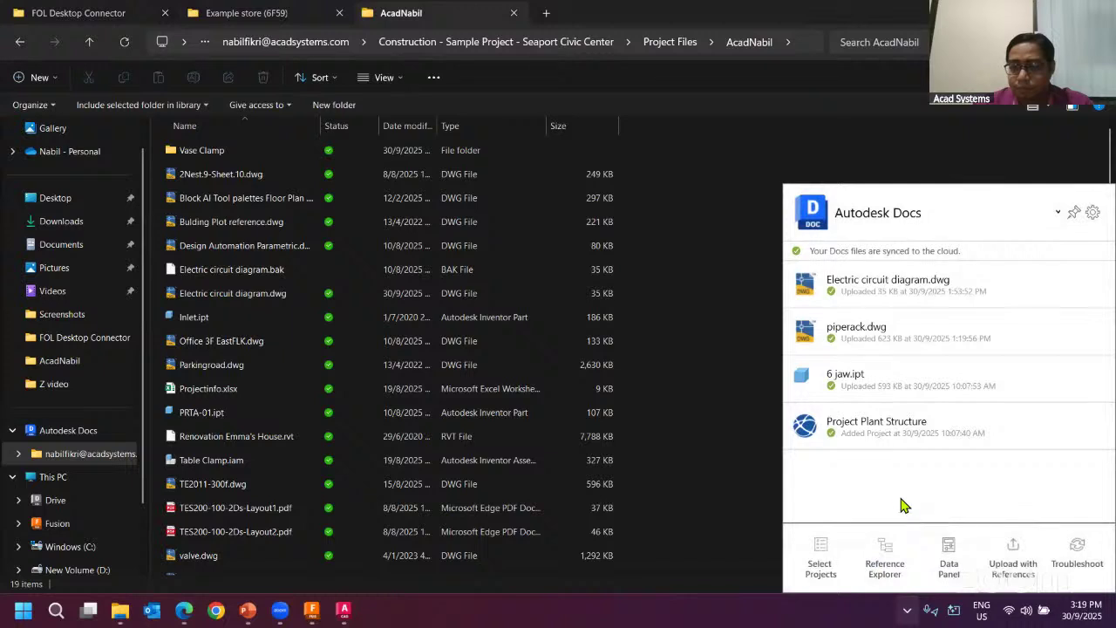
left_click(952, 565)
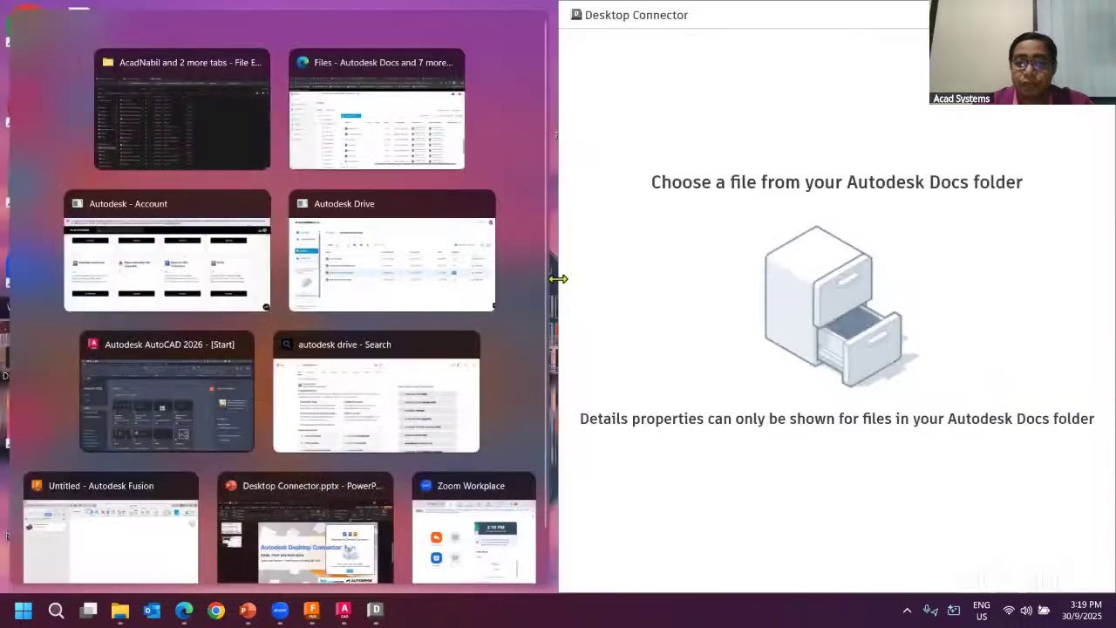
left_click_drag(558, 279, 729, 275)
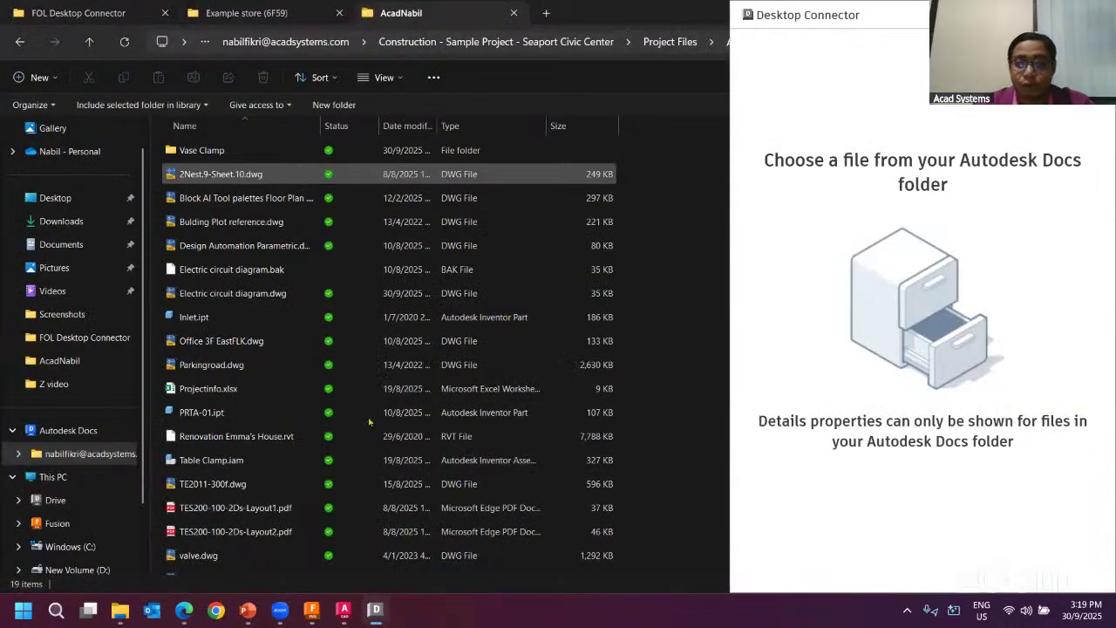
- Select the Design Automation Parametric drawing in the AcadNabil folder to check its preview, then clear the selection
left_click(676, 250)
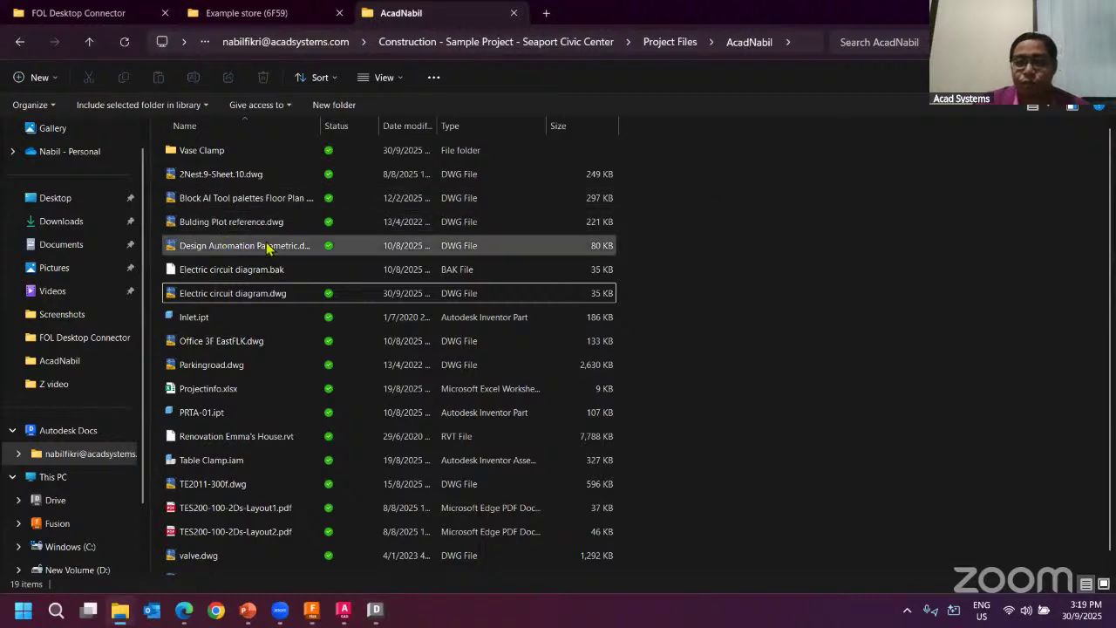
left_click(269, 248)
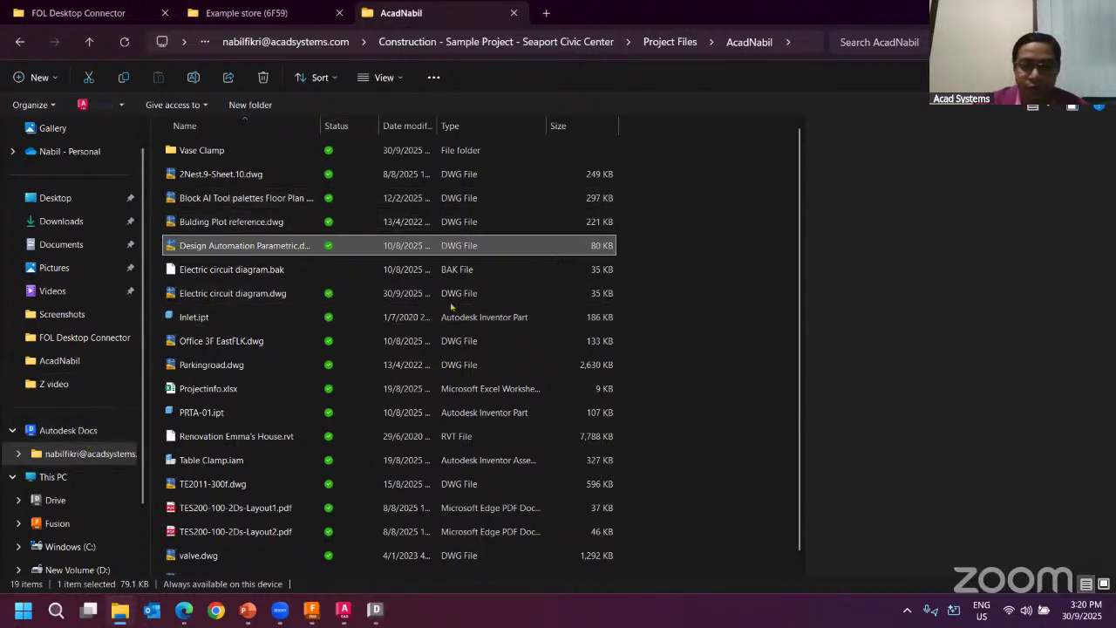
left_click(735, 431)
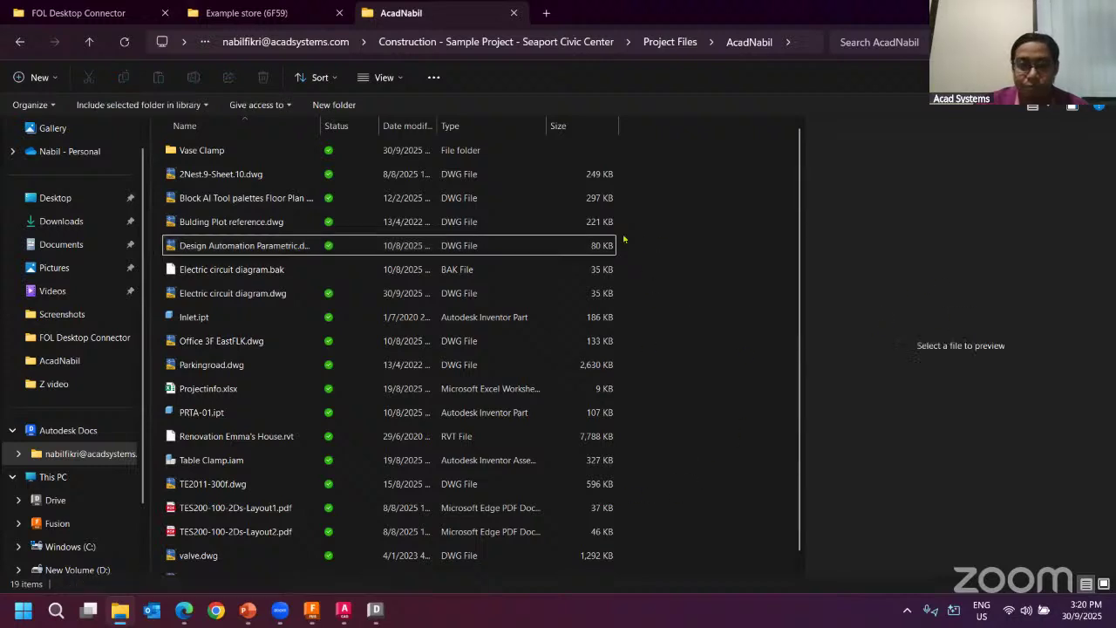
- Tile File Explorer beside the Data Panel with the folder wider, and select the Design Automation Parametric drawing and Inlet.ipt to check their details
left_click(379, 607)
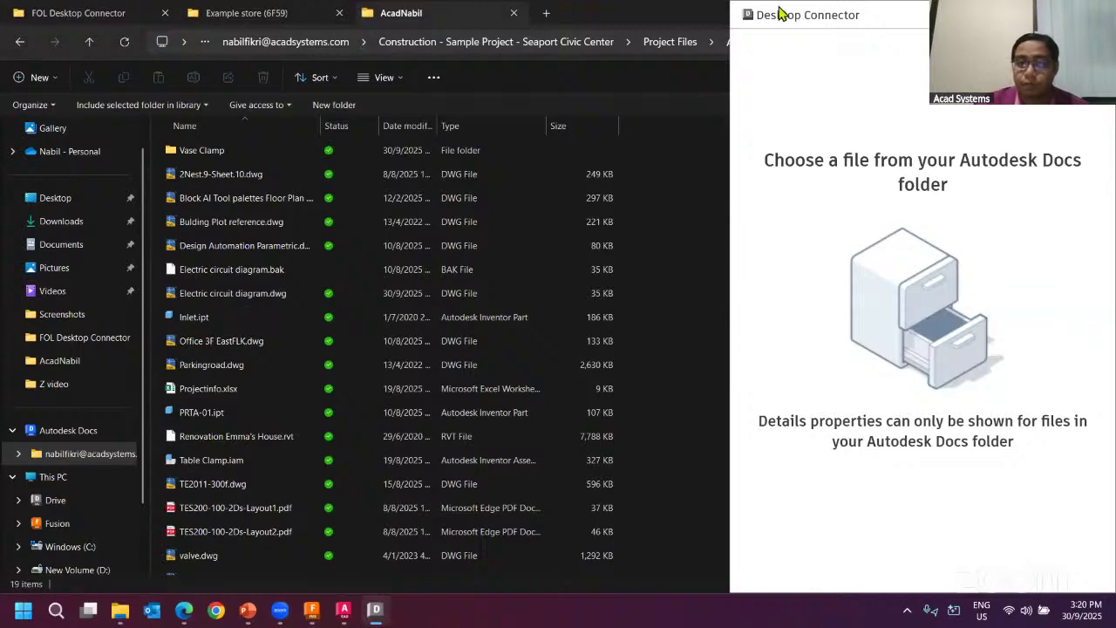
key("super+Right")
left_click(224, 107)
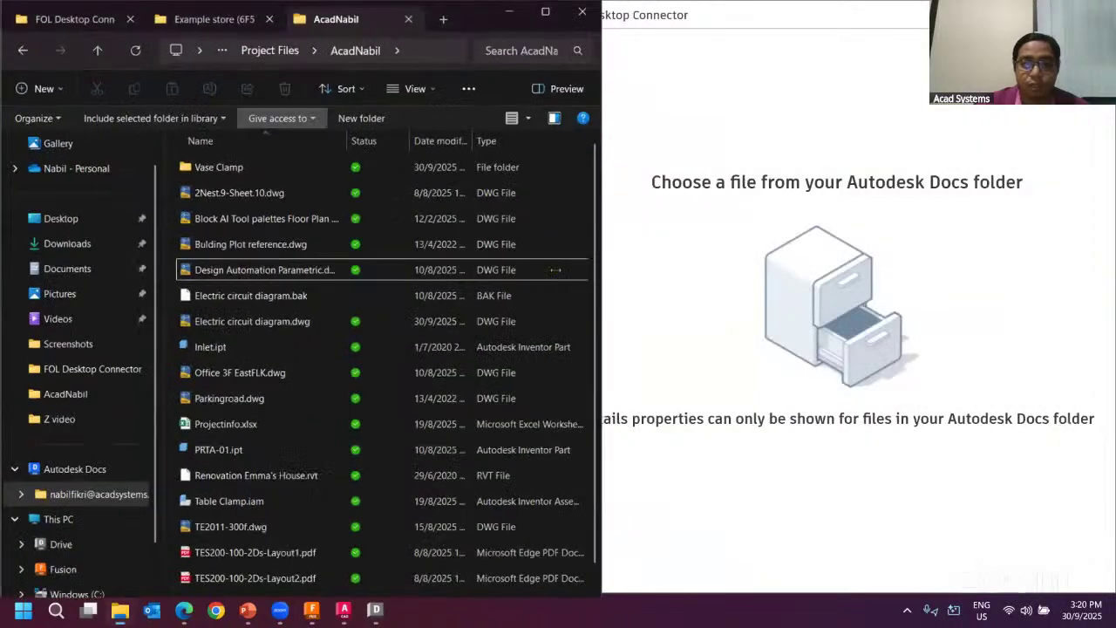
left_click_drag(560, 276, 782, 276)
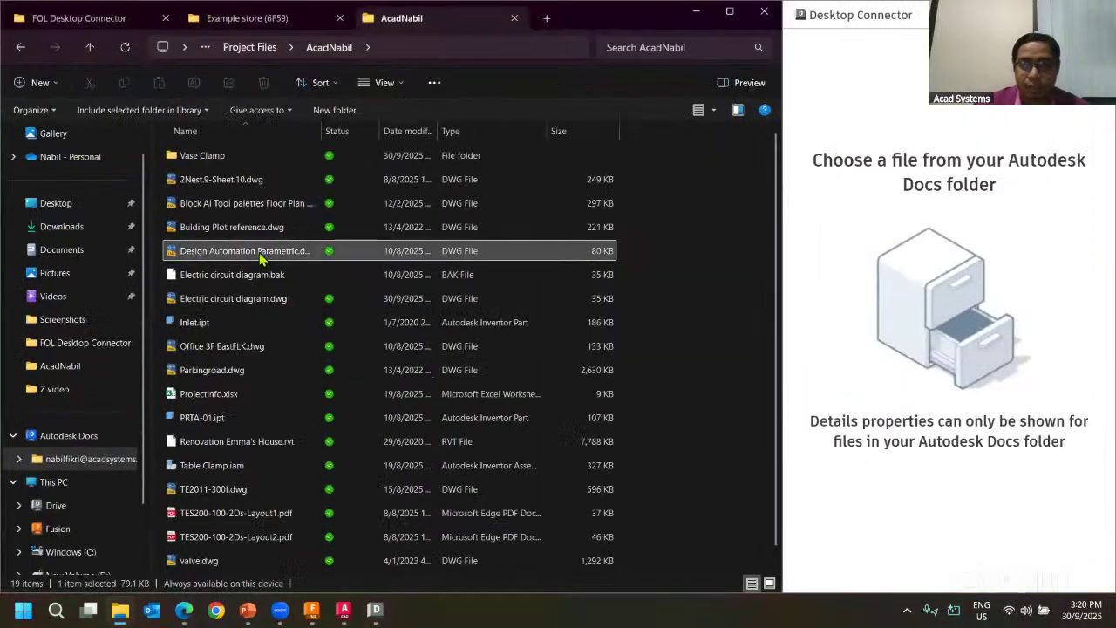
left_click(262, 253)
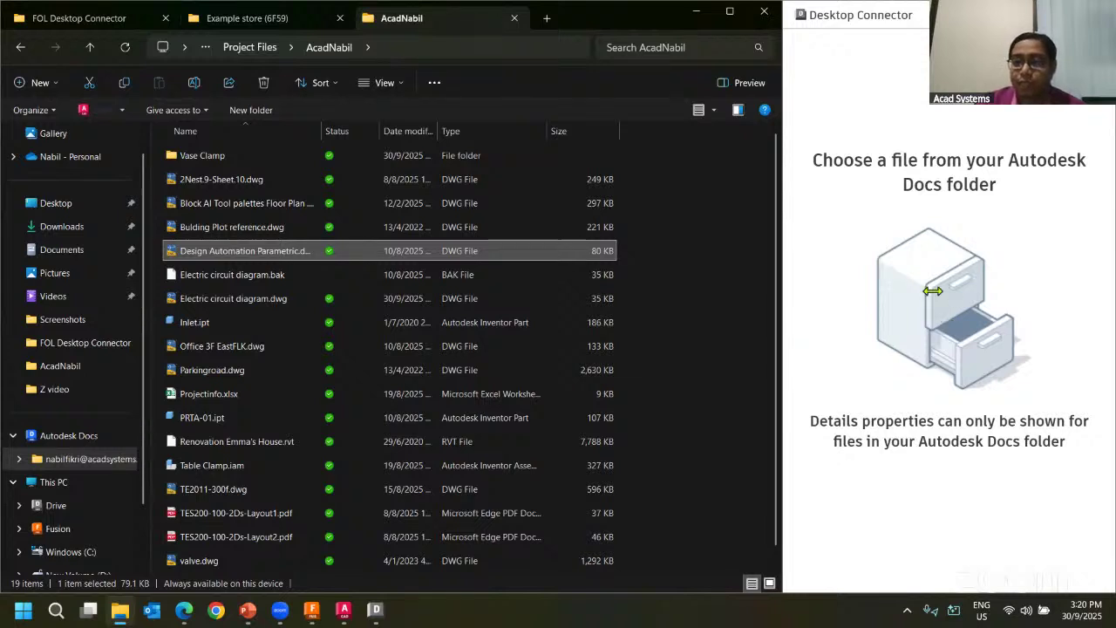
left_click(362, 322)
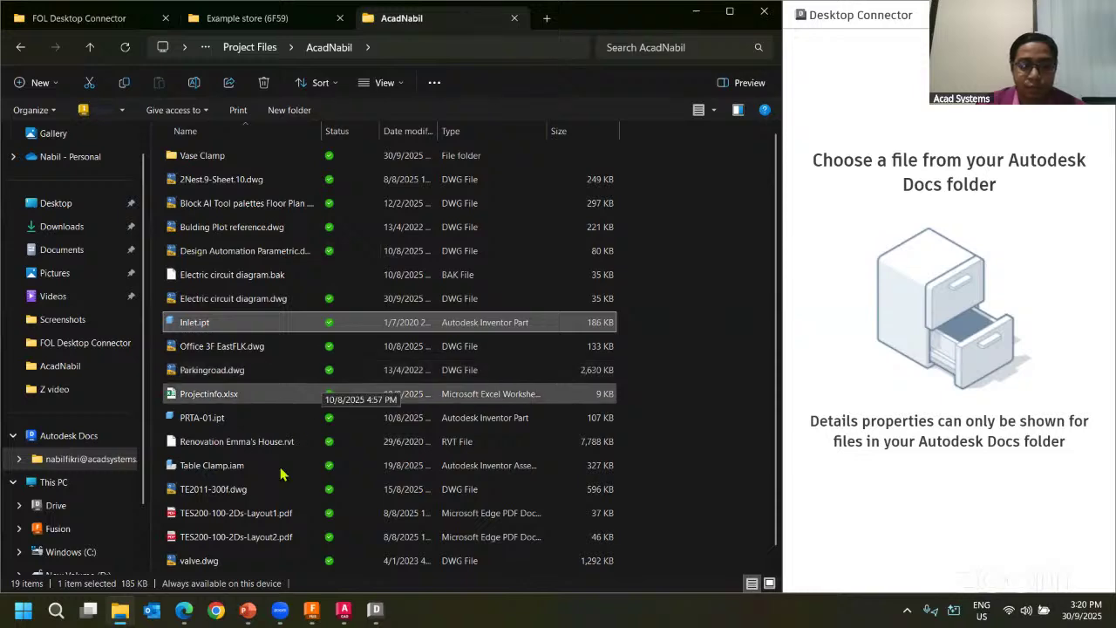
- Switch to PowerPoint, reposition the folder tree and Data Panel screenshots on slide 2, and present that slide full screen before returning to editing
left_click(248, 609)
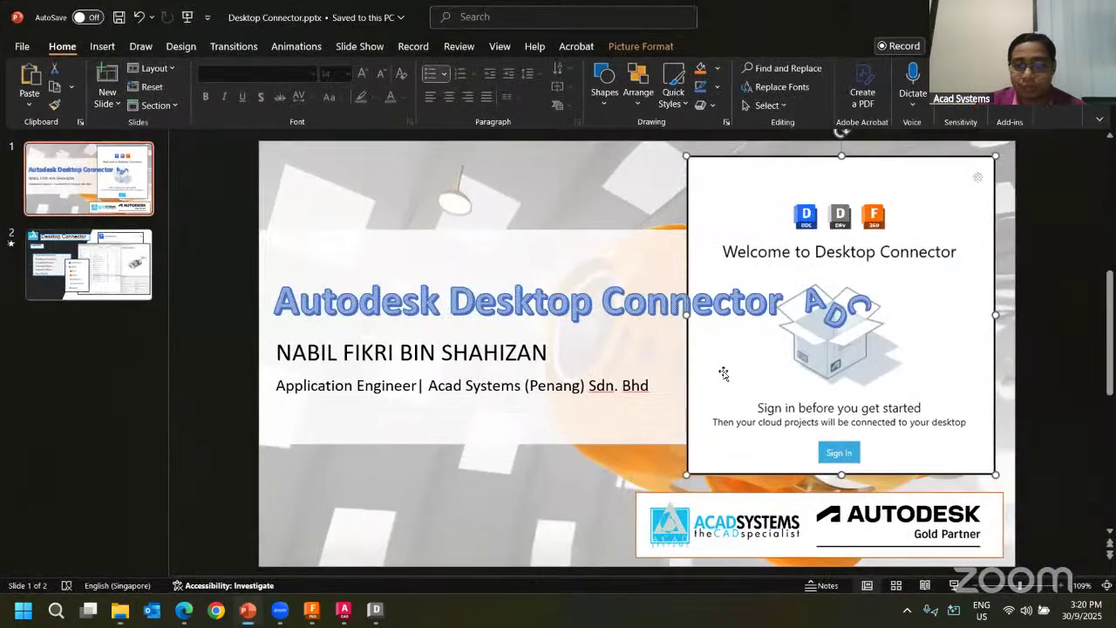
left_click(131, 263)
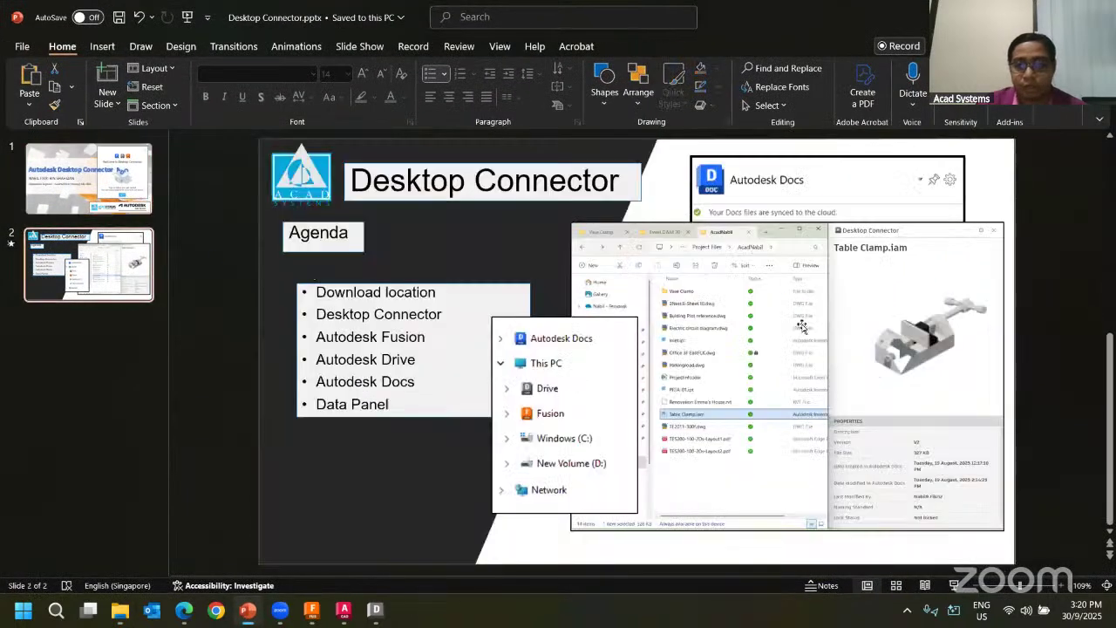
left_click(558, 357)
left_click_drag(576, 322, 441, 331)
left_click_drag(814, 319, 788, 334)
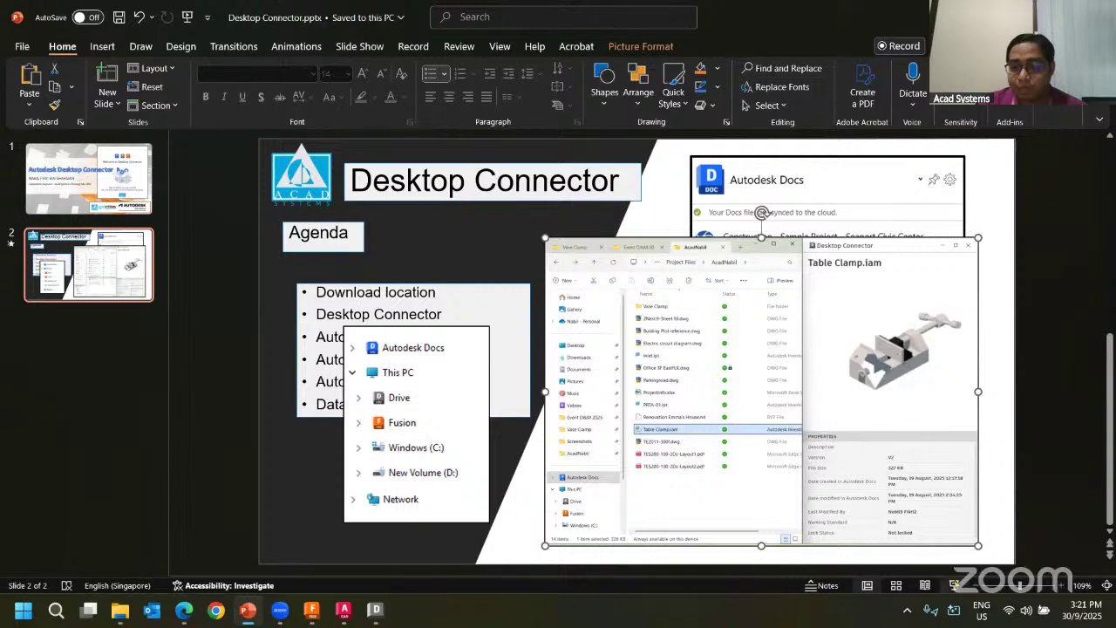
left_click(955, 585)
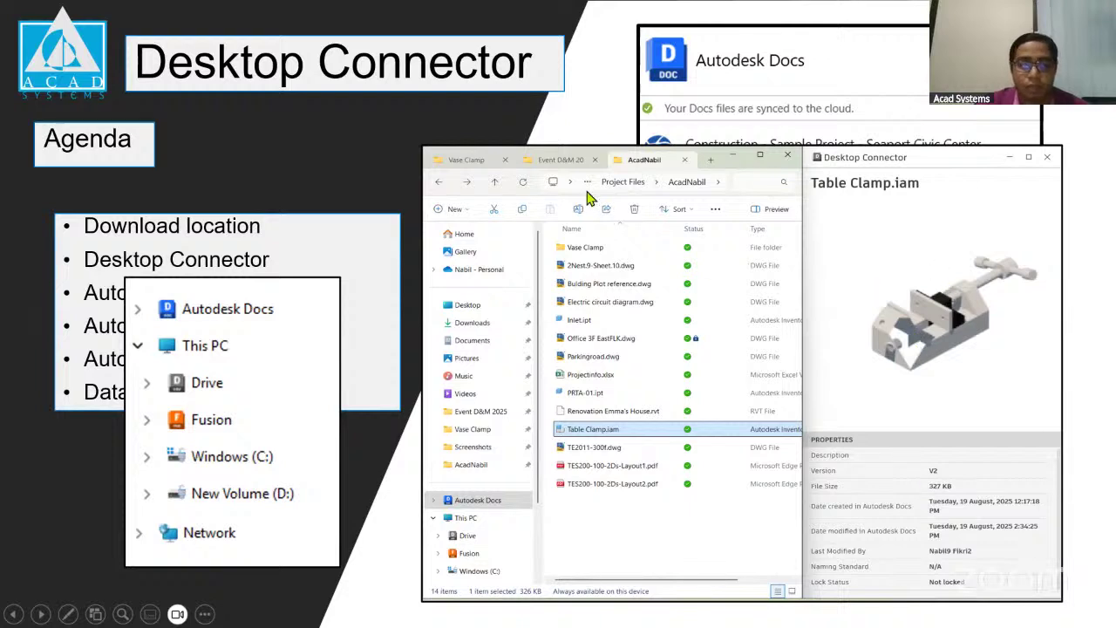
key("Escape")
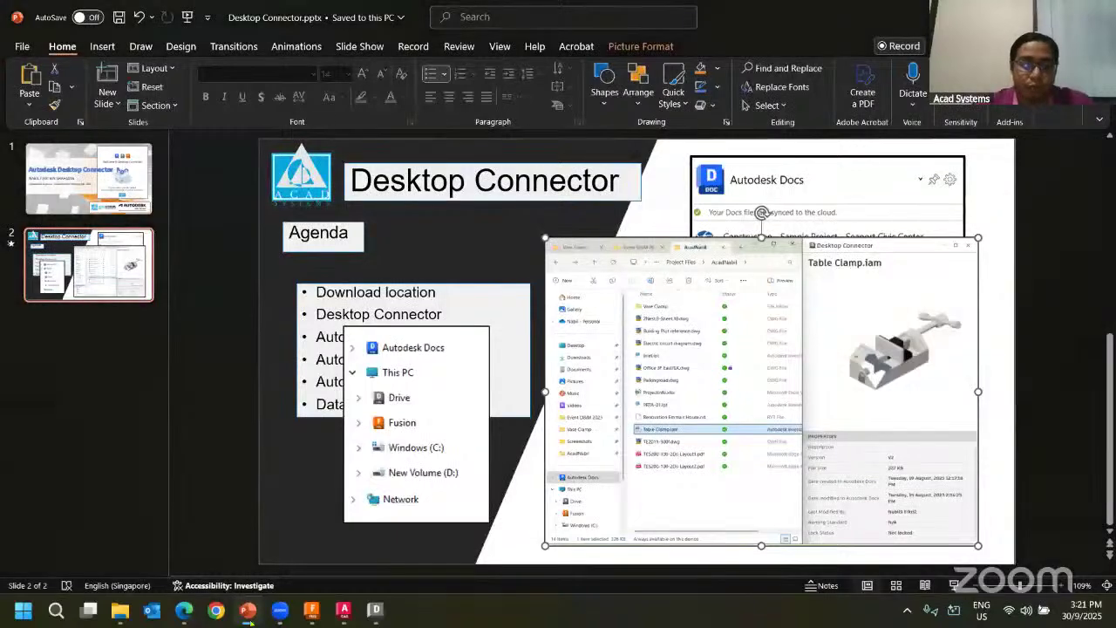
- Switch to File Explorer, view the Desktop Connector options available for Inlet.ipt, and dismiss them without choosing one
left_click(120, 610)
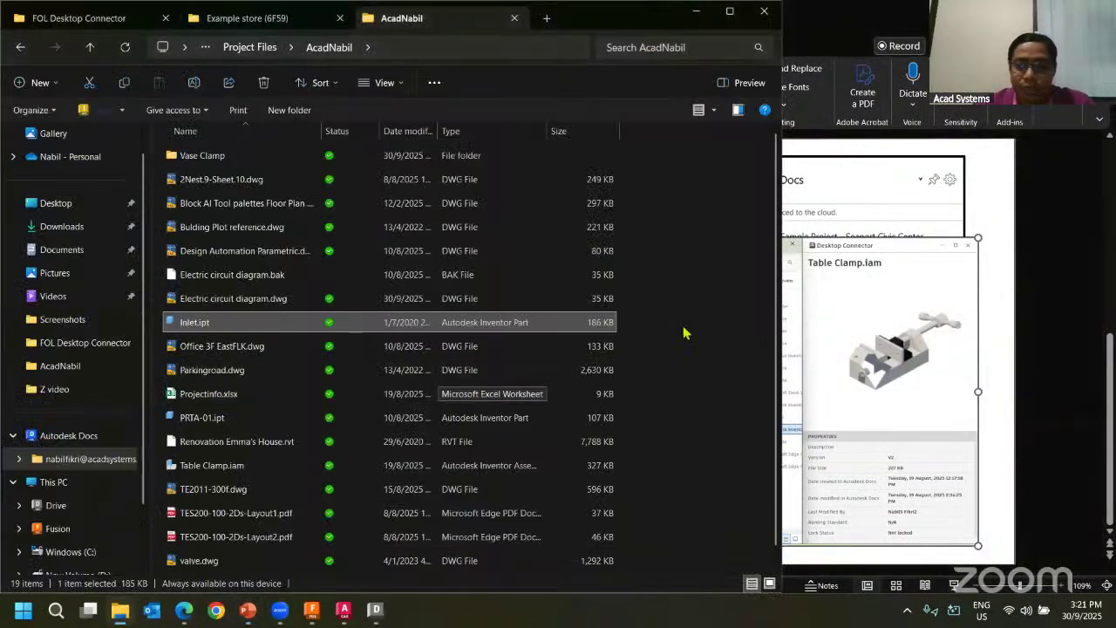
right_click(225, 325)
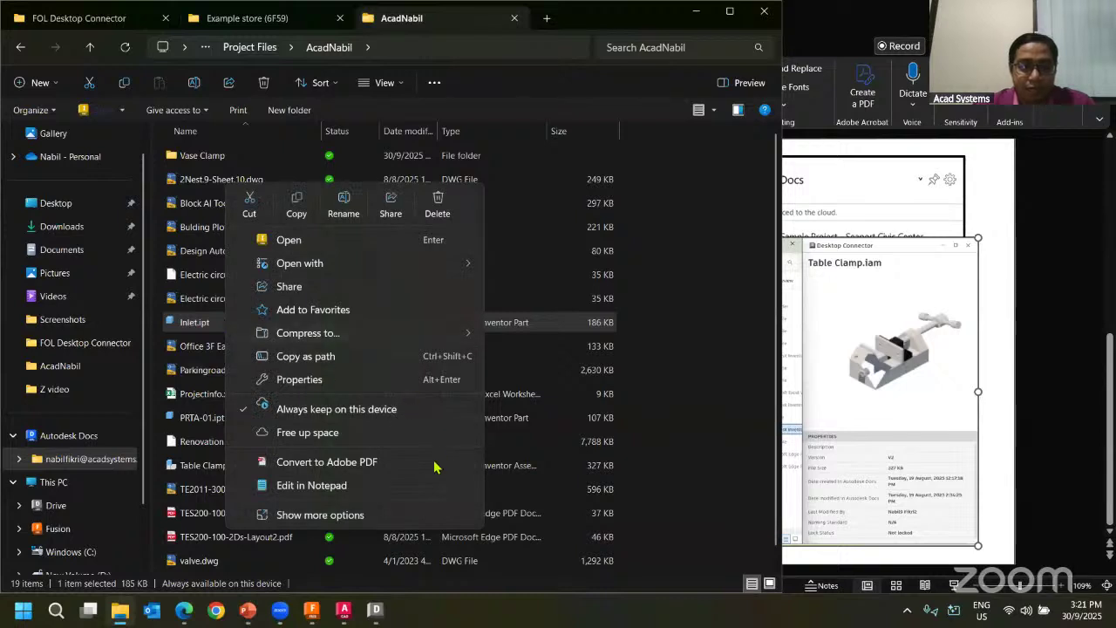
left_click(388, 516)
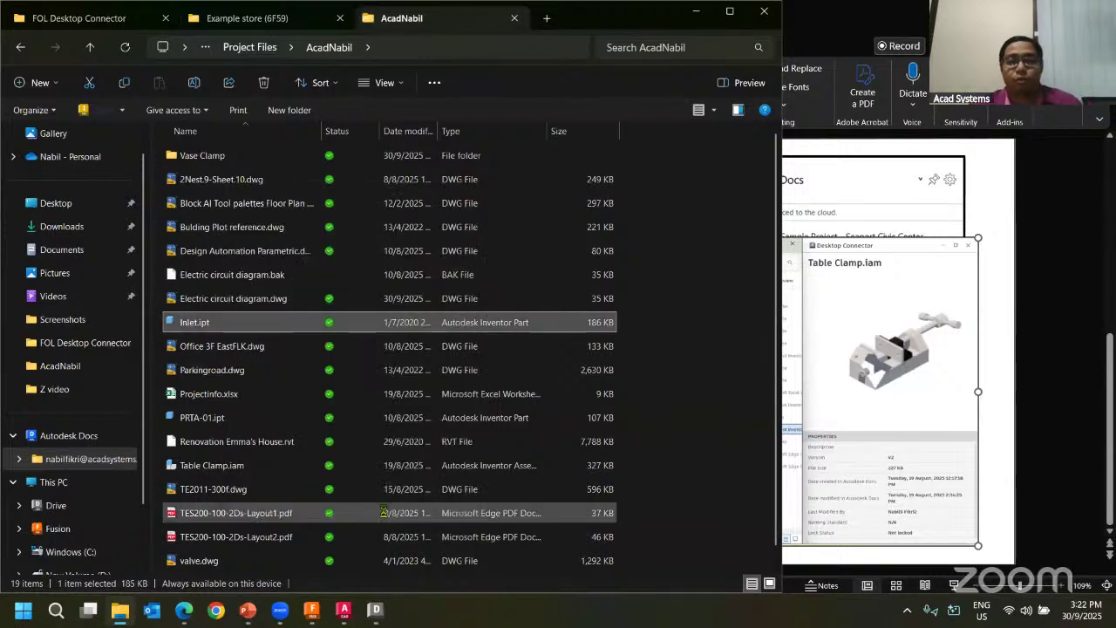
mouse_move(344, 325)
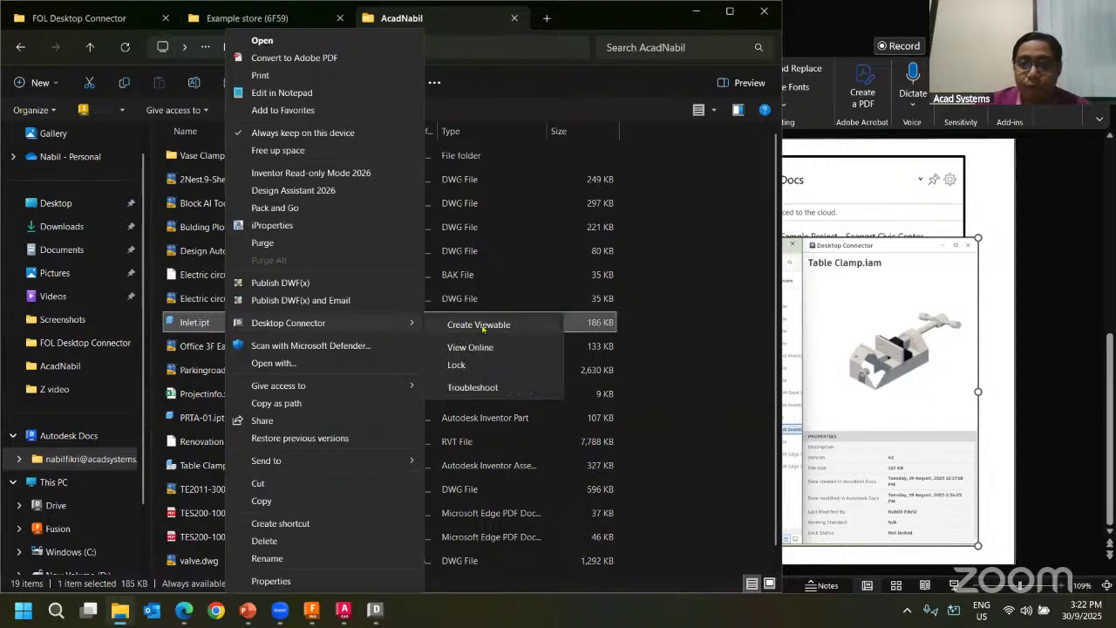
left_click(934, 359)
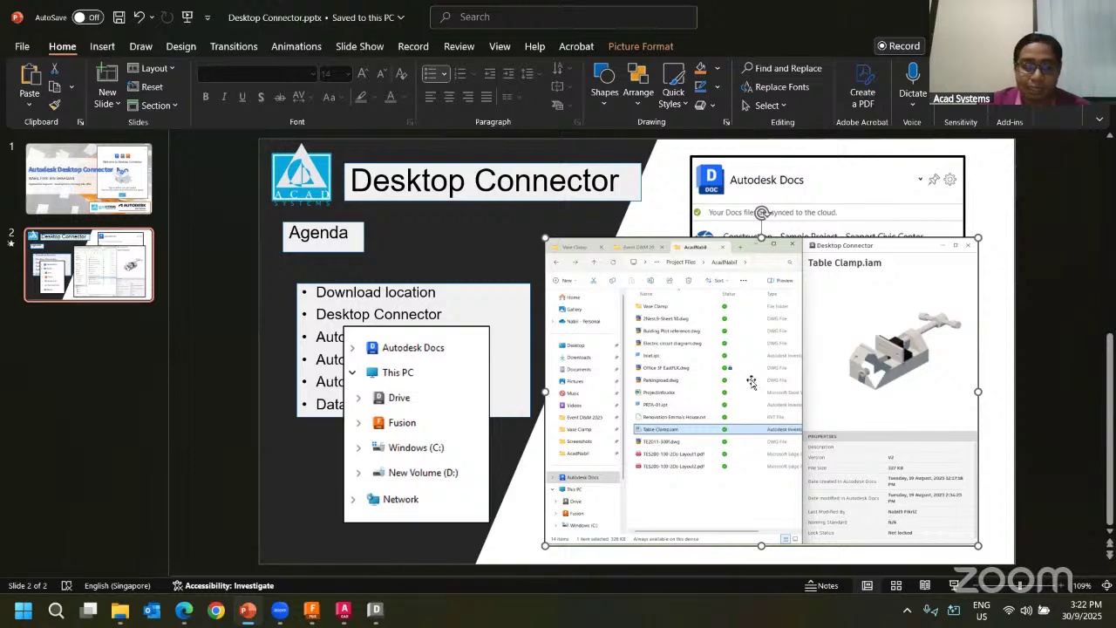
- Switch to File Explorer, maximize the AcadNabil folder window, review the Desktop Connector options for Inlet.ipt, and clear the file selection
left_click(120, 609)
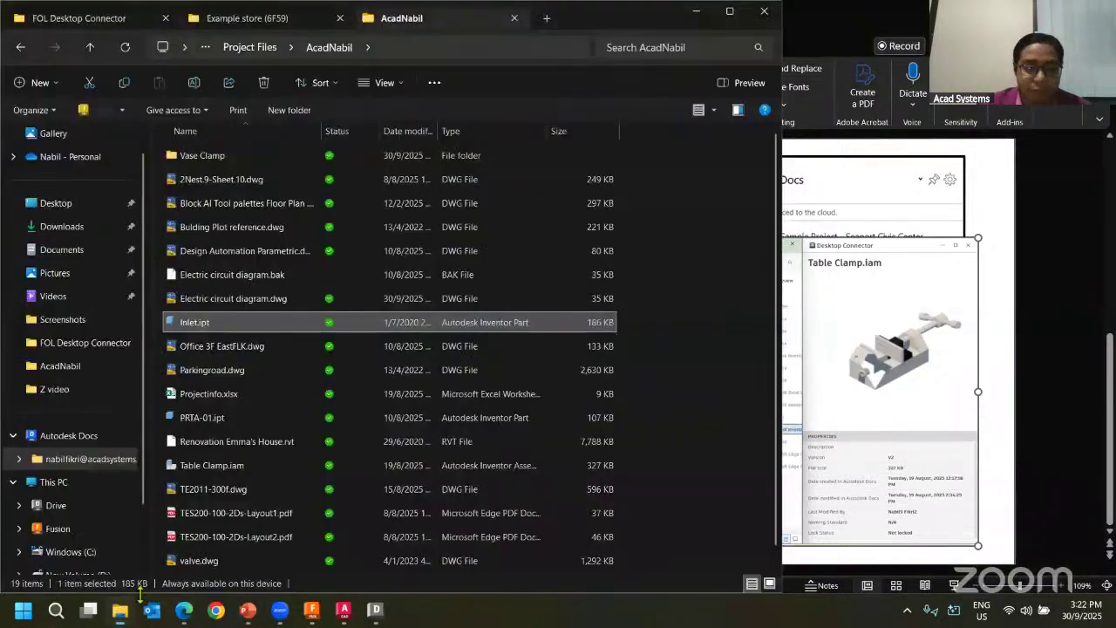
left_click(731, 11)
right_click(288, 325)
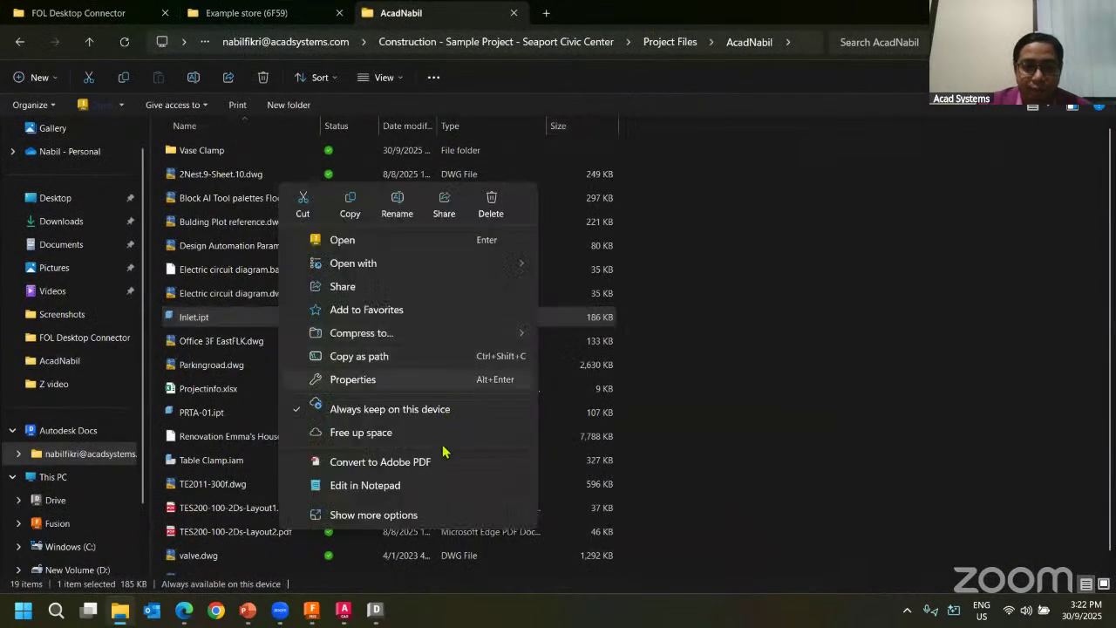
left_click(415, 523)
mouse_move(424, 324)
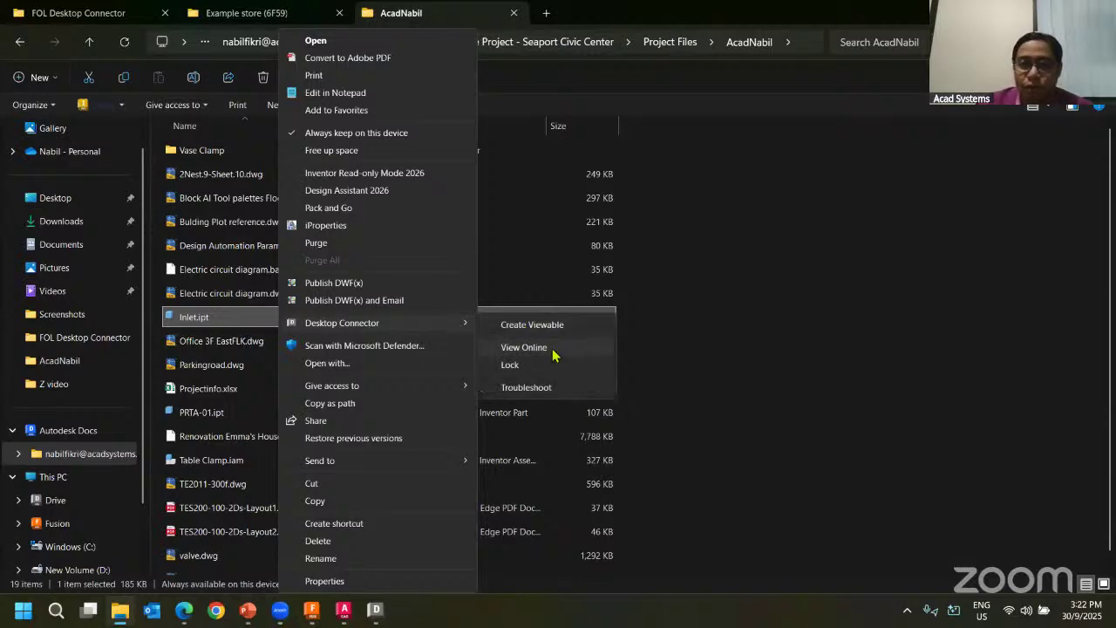
left_click(774, 427)
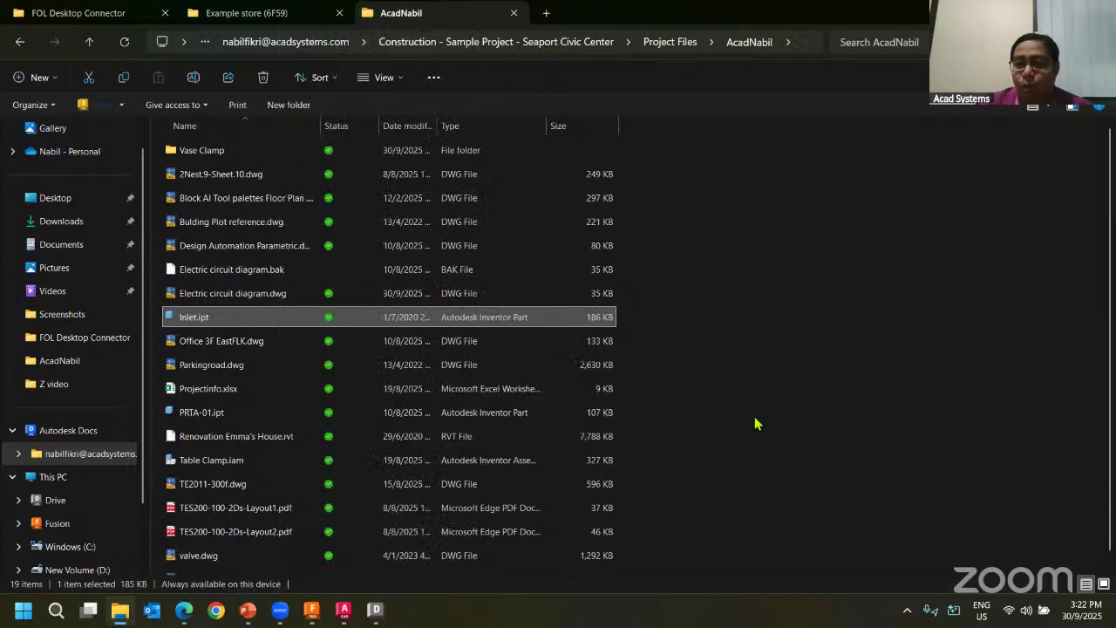
left_click(755, 423)
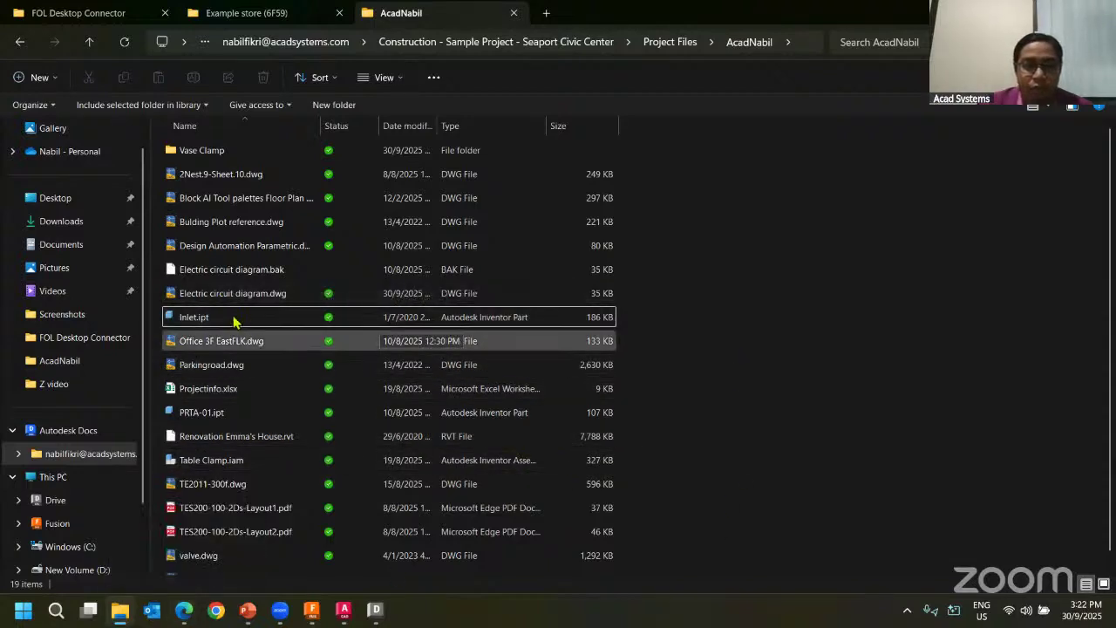
- Open Inlet.ipt from the AcadNabil folder in the cloud with Desktop Connector's View Online command
right_click(221, 323)
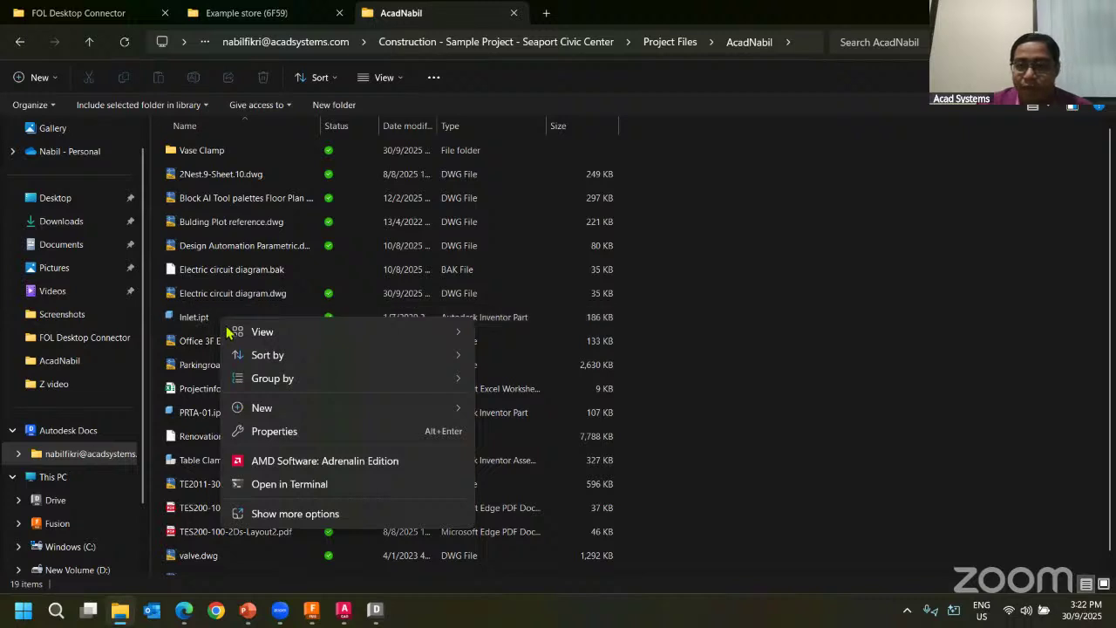
left_click(785, 347)
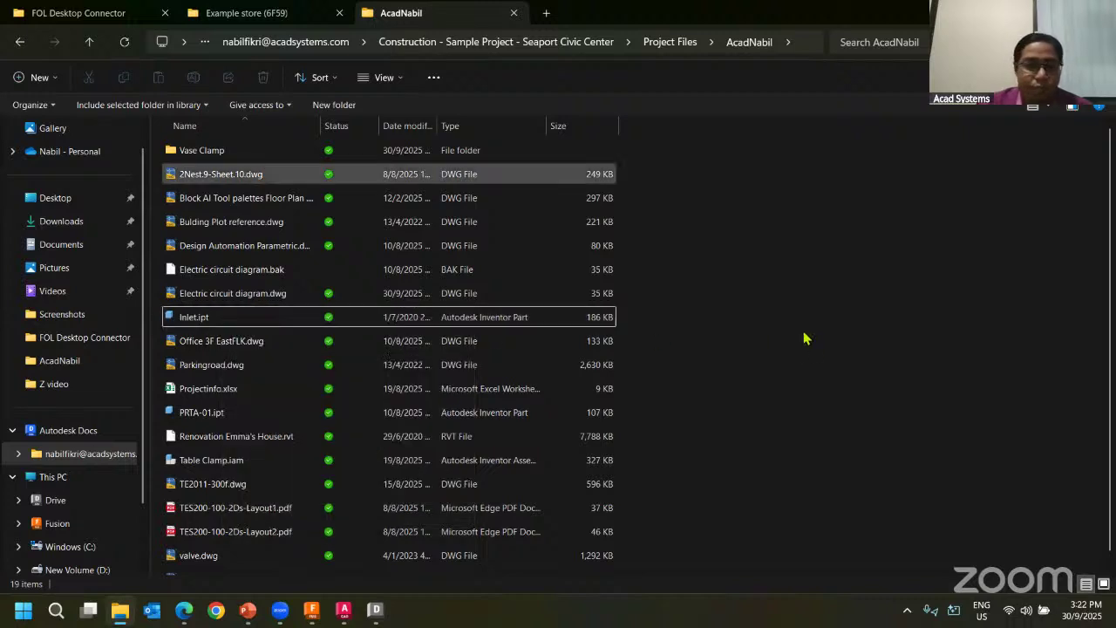
right_click(198, 324)
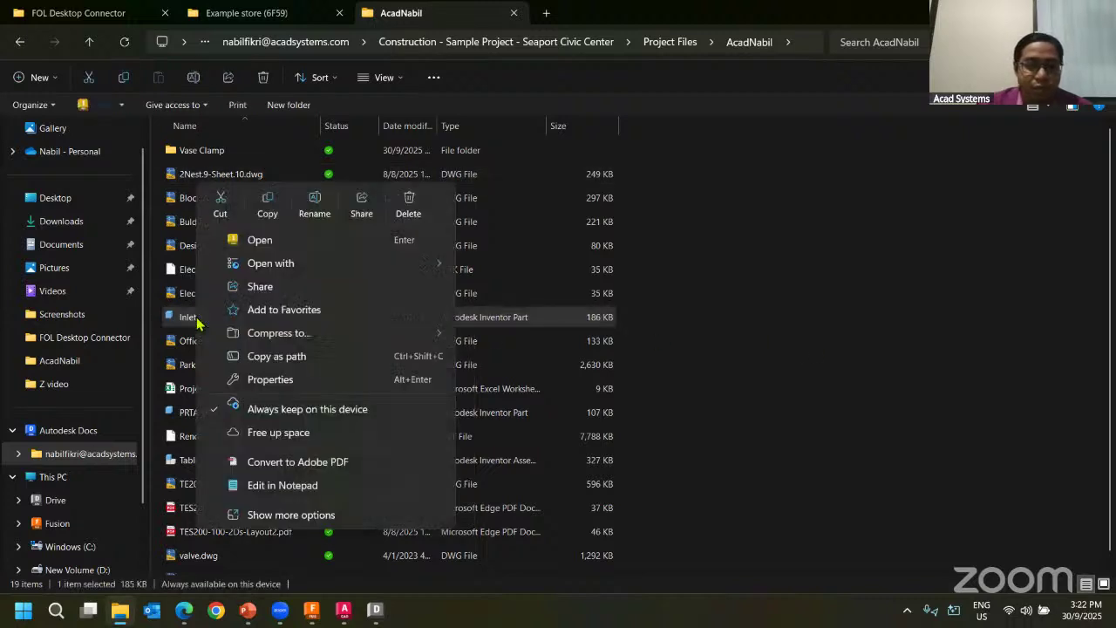
left_click(318, 522)
mouse_move(353, 328)
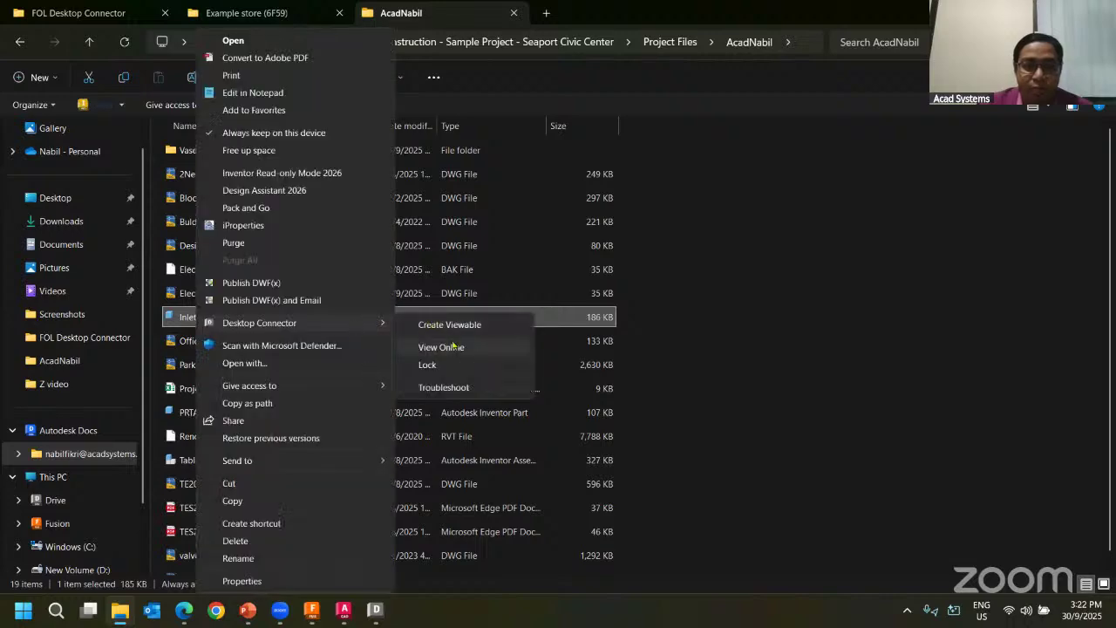
left_click(441, 347)
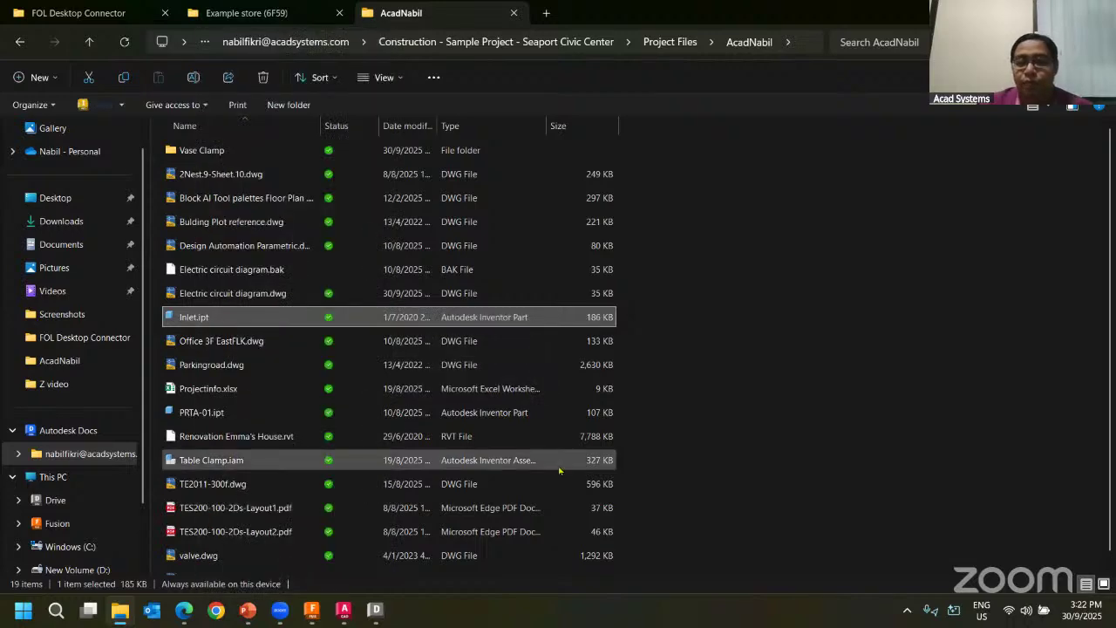
- Switch to the Edge browser, look through the AcadNabil folder's file list in Autodesk Docs, and minimize the browser window
left_click(190, 604)
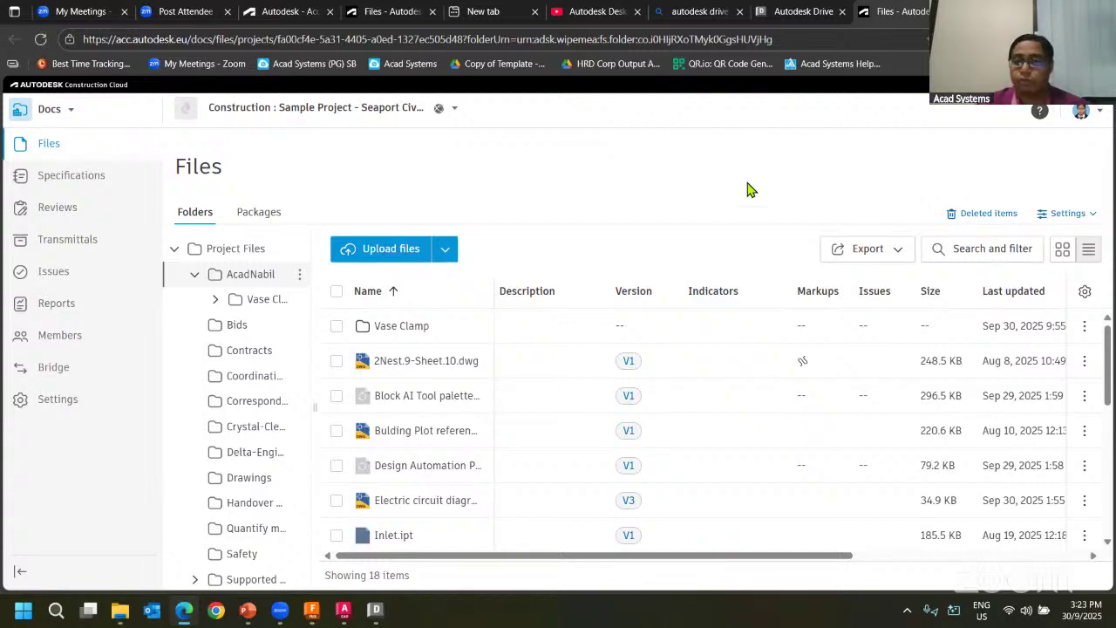
scroll(516, 418, "down", 5)
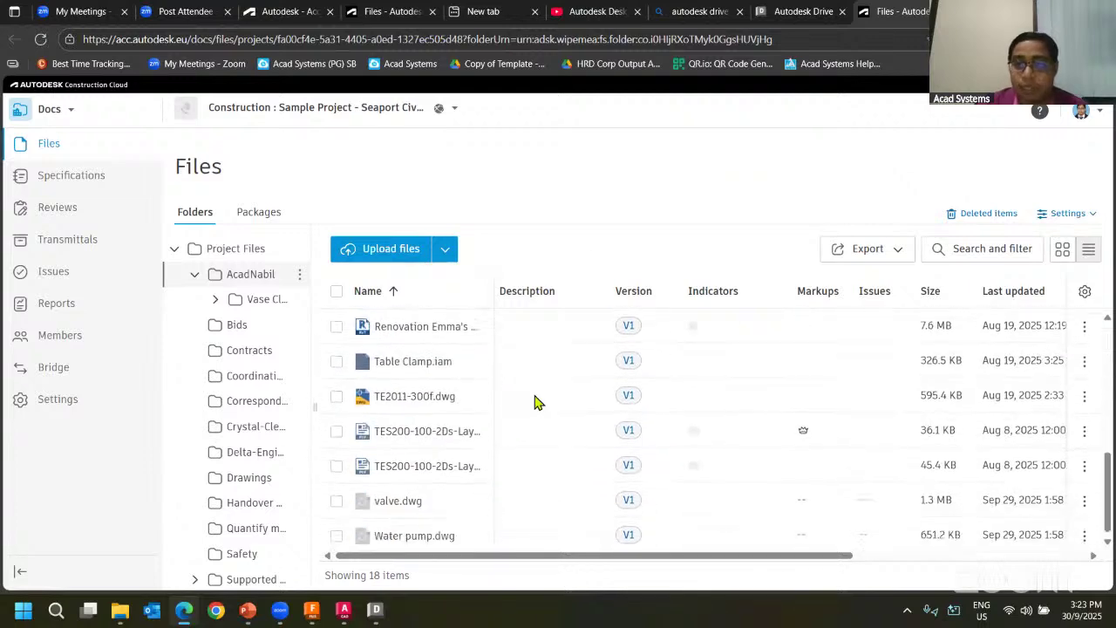
left_click(1033, 12)
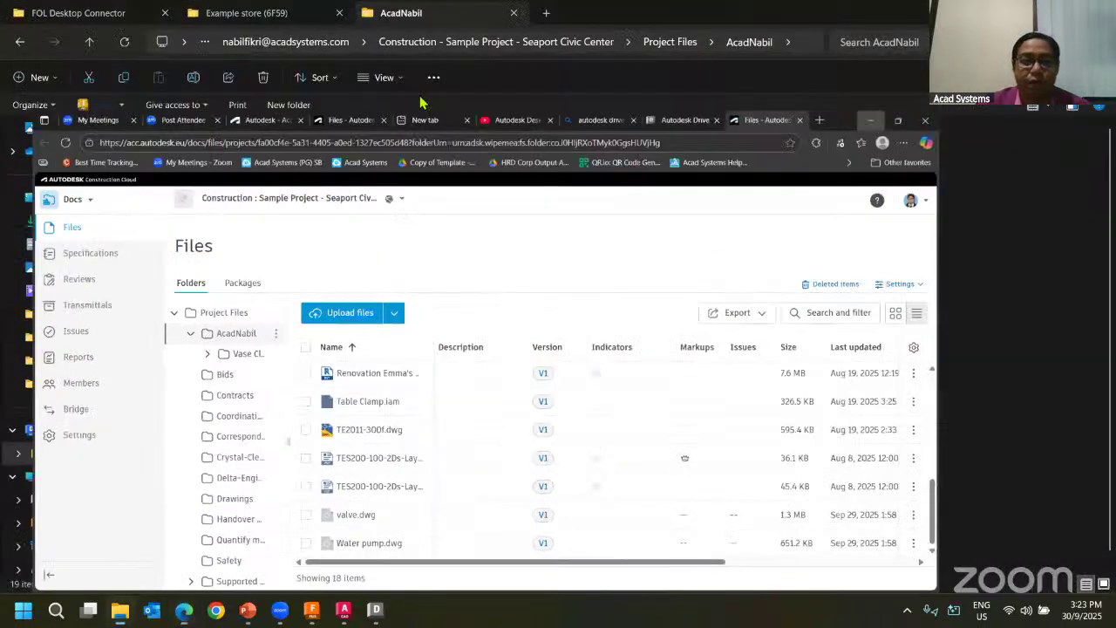